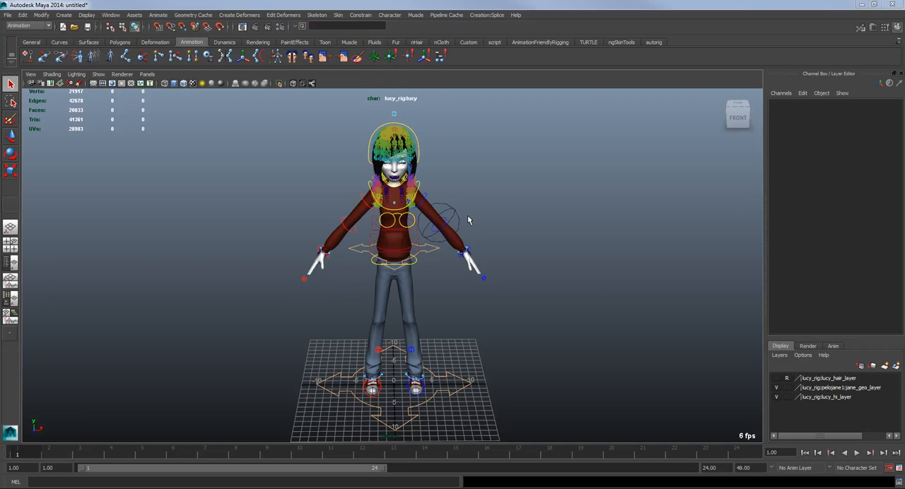
Step: Turn on textured shading and examine the character's head, hair joints and mouth rig up close
{"action": "key", "text": "6"}
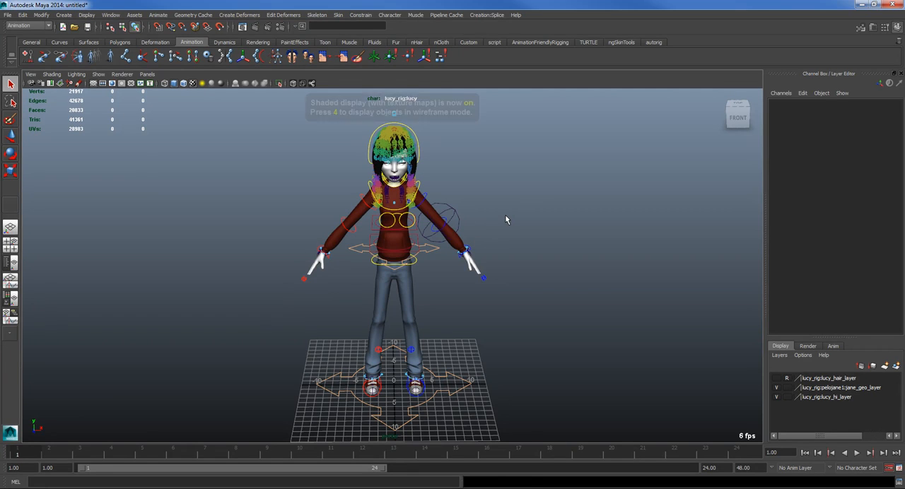
{"action": "scroll", "coordinate": [504, 213], "scroll_direction": "up", "scroll_amount": 4}
{"action": "middle_click_drag", "start_coordinate": [502, 204], "coordinate": [523, 348], "text": "alt"}
{"action": "left_click_drag", "start_coordinate": [523, 348], "coordinate": [511, 325], "text": "alt"}
{"action": "middle_click_drag", "start_coordinate": [511, 325], "coordinate": [442, 315], "text": "alt"}
{"action": "right_click_drag", "start_coordinate": [442, 316], "coordinate": [537, 329], "text": "alt"}
{"action": "middle_click_drag", "start_coordinate": [363, 268], "coordinate": [448, 336], "text": "alt"}
{"action": "right_click_drag", "start_coordinate": [428, 329], "coordinate": [360, 331], "text": "alt"}
{"action": "left_click_drag", "start_coordinate": [338, 330], "coordinate": [377, 331], "text": "alt"}
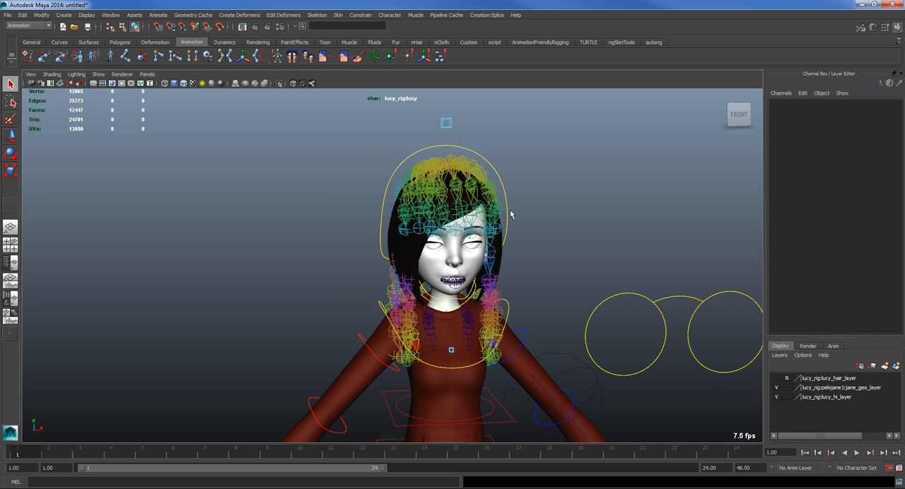
{"action": "scroll", "coordinate": [468, 232], "scroll_direction": "down", "scroll_amount": 3}
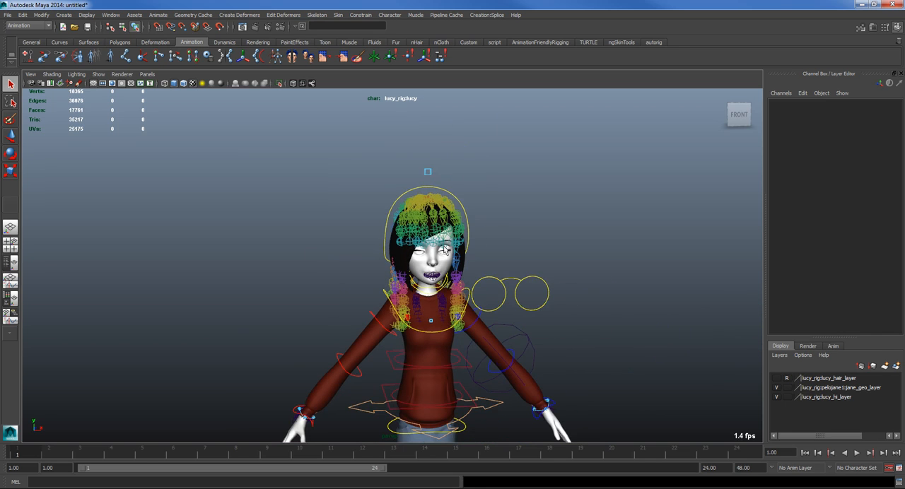
{"action": "scroll", "coordinate": [445, 249], "scroll_direction": "up", "scroll_amount": 4}
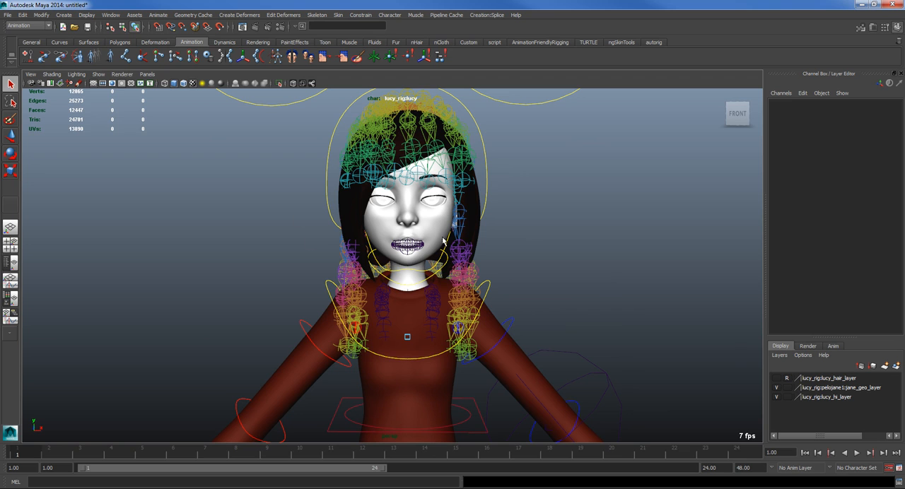
{"action": "scroll", "coordinate": [417, 237], "scroll_direction": "up", "scroll_amount": 2}
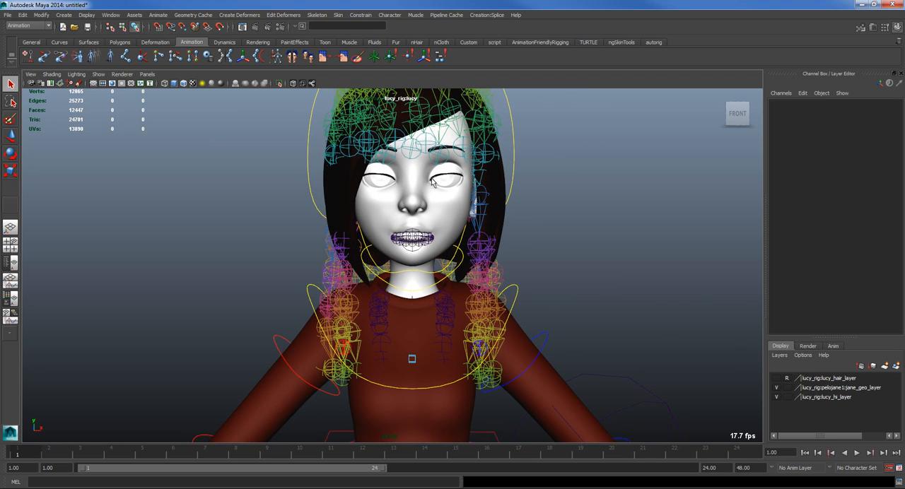
{"action": "scroll", "coordinate": [478, 282], "scroll_direction": "up", "scroll_amount": 5}
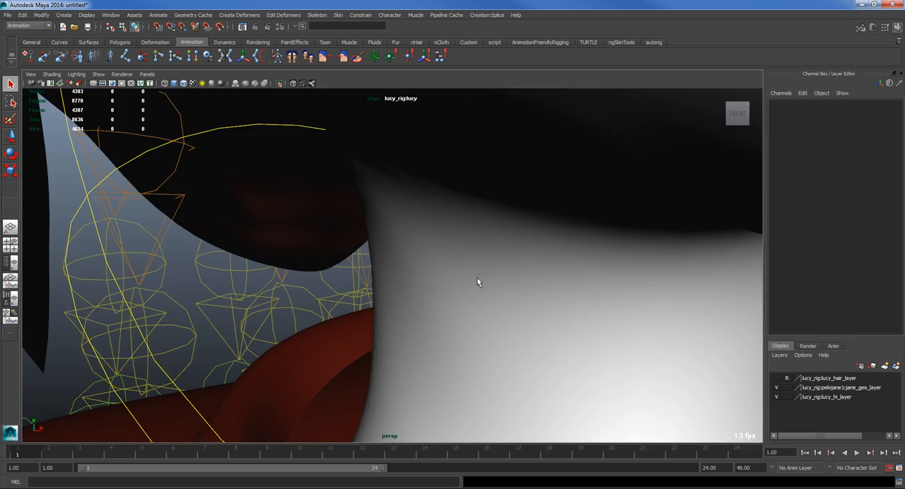
{"action": "scroll", "coordinate": [477, 276], "scroll_direction": "down", "scroll_amount": 5}
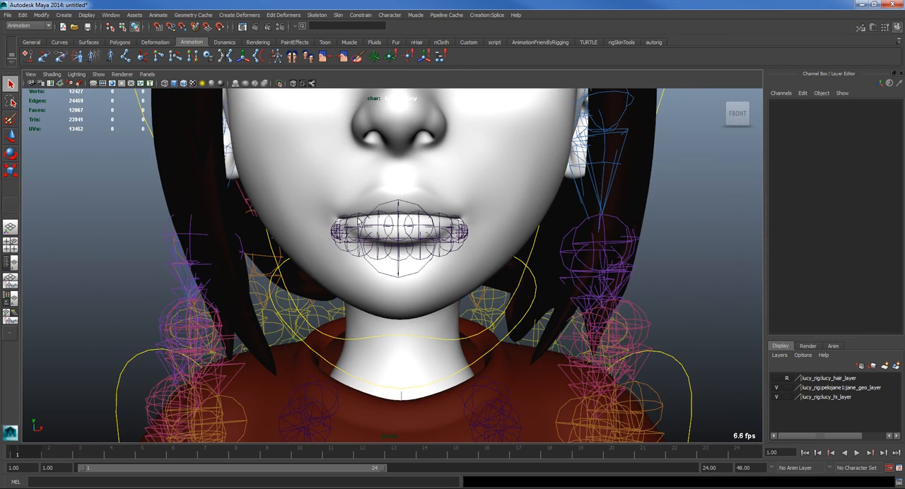
{"action": "scroll", "coordinate": [422, 249], "scroll_direction": "down", "scroll_amount": 5}
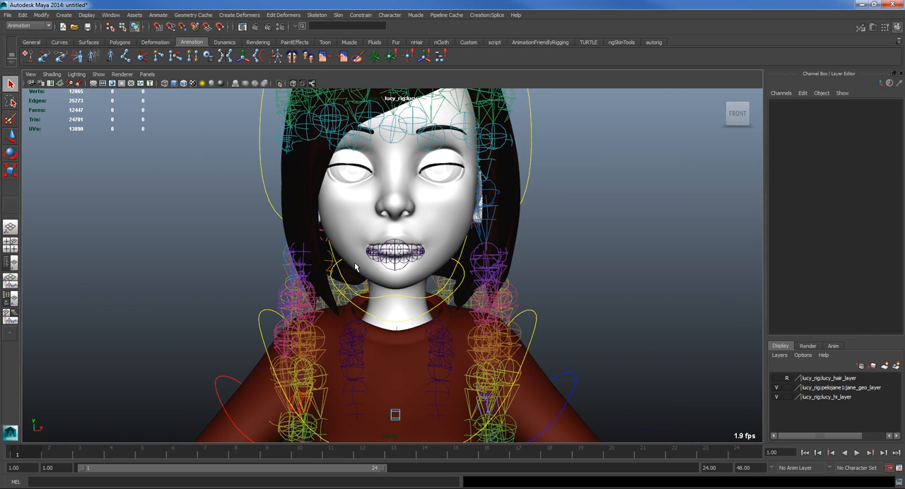
{"action": "scroll", "coordinate": [325, 261], "scroll_direction": "down", "scroll_amount": 4}
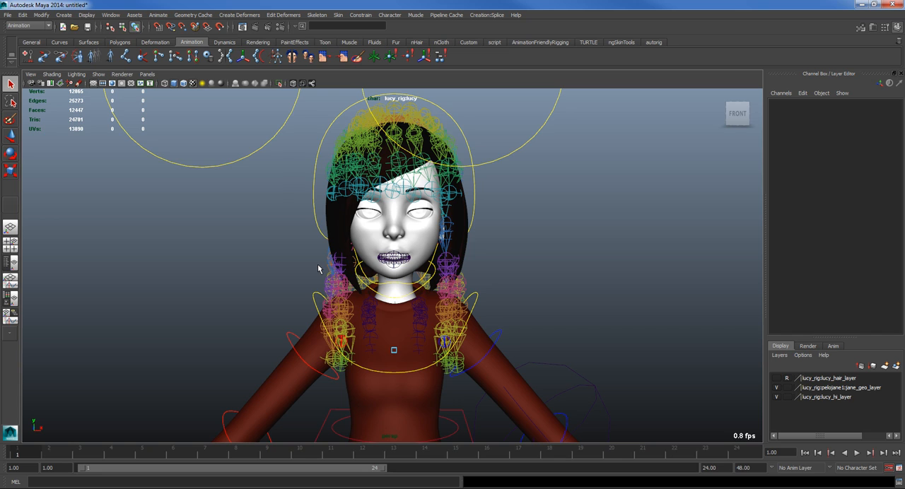
Step: Inspect the hair joints, the hair mesh and the head mesh by selecting them one after another
{"action": "left_click", "coordinate": [394, 230]}
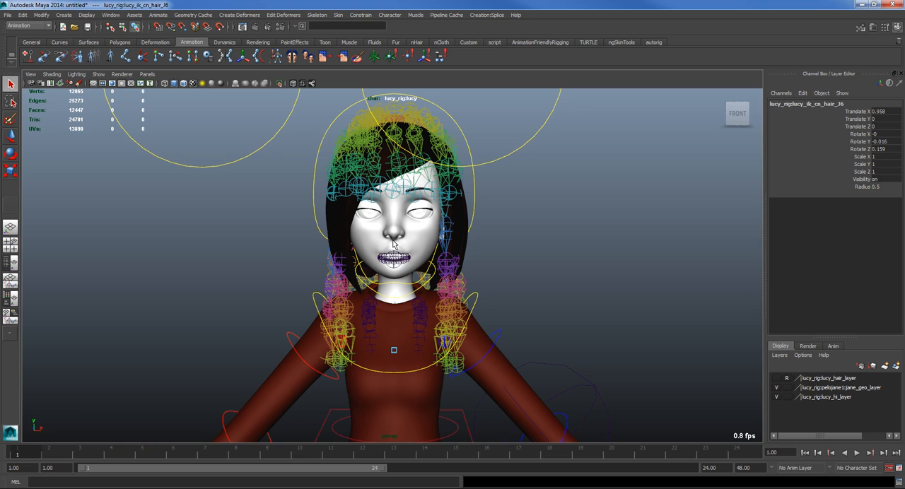
{"action": "left_click", "coordinate": [573, 255]}
{"action": "middle_click_drag", "start_coordinate": [511, 294], "coordinate": [604, 248], "text": "alt"}
{"action": "right_click_drag", "start_coordinate": [604, 249], "coordinate": [497, 270], "text": "alt"}
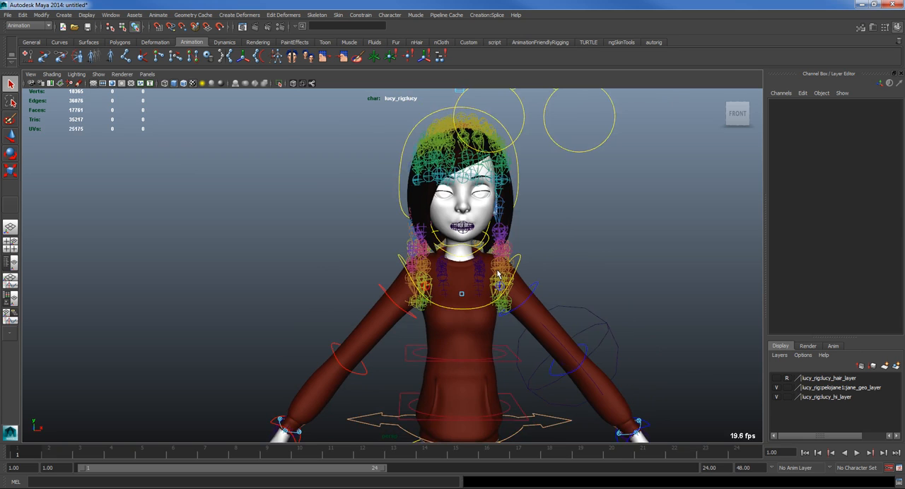
{"action": "left_click", "coordinate": [410, 201]}
{"action": "left_click", "coordinate": [410, 201]}
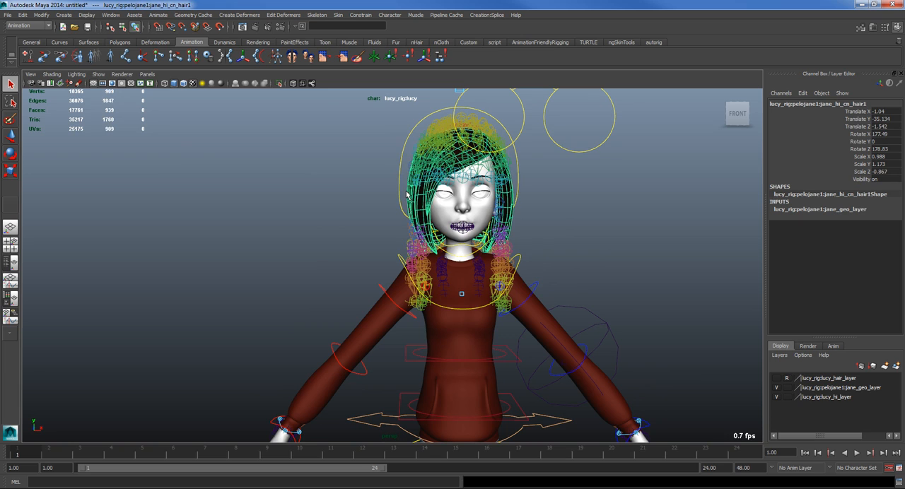
{"action": "left_click", "coordinate": [314, 219]}
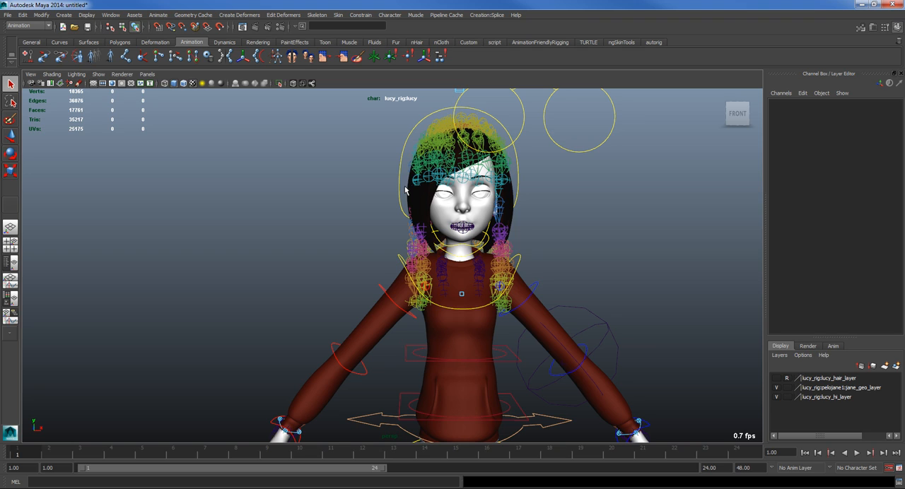
{"action": "left_click", "coordinate": [436, 240]}
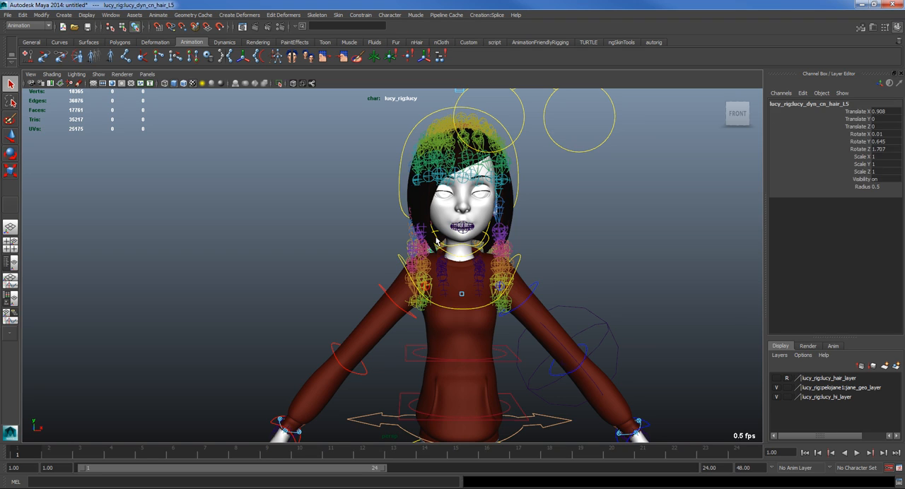
{"action": "left_click", "coordinate": [591, 219]}
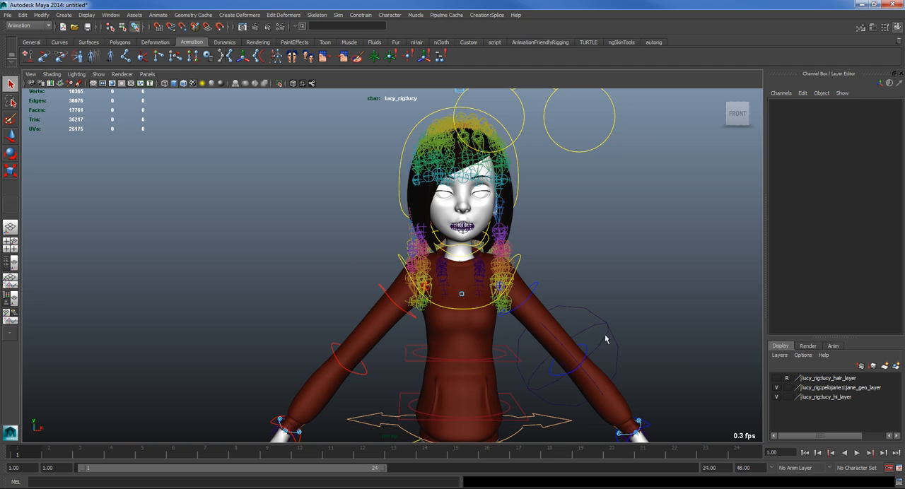
{"action": "scroll", "coordinate": [488, 253], "scroll_direction": "up", "scroll_amount": 3}
{"action": "left_click", "coordinate": [479, 241]}
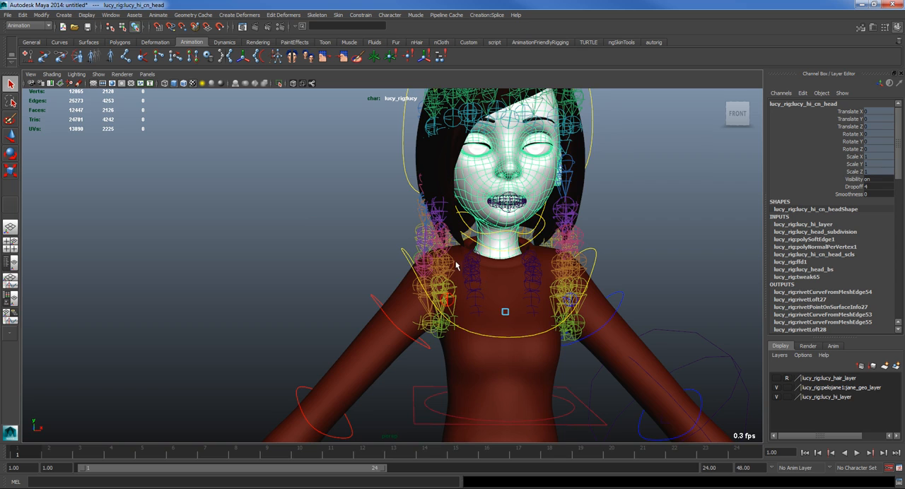
{"action": "scroll", "coordinate": [464, 232], "scroll_direction": "down", "scroll_amount": 3}
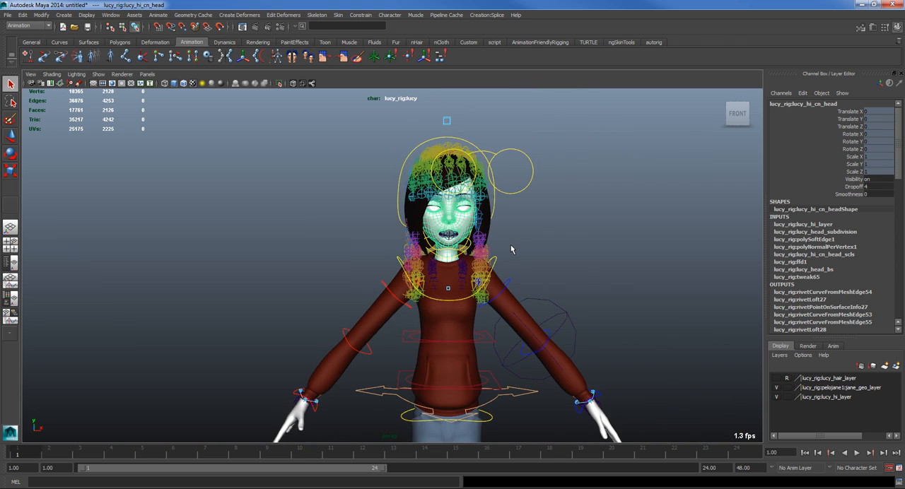
Step: Hide every object type in the viewport and display only polygons
{"action": "left_click", "coordinate": [99, 74]}
{"action": "left_click", "coordinate": [107, 107]}
{"action": "left_click", "coordinate": [99, 74]}
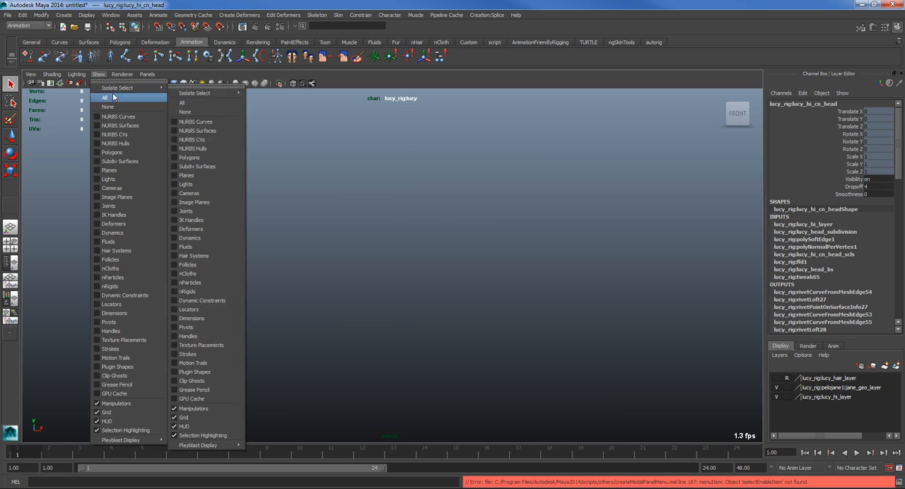
{"action": "left_click", "coordinate": [115, 152]}
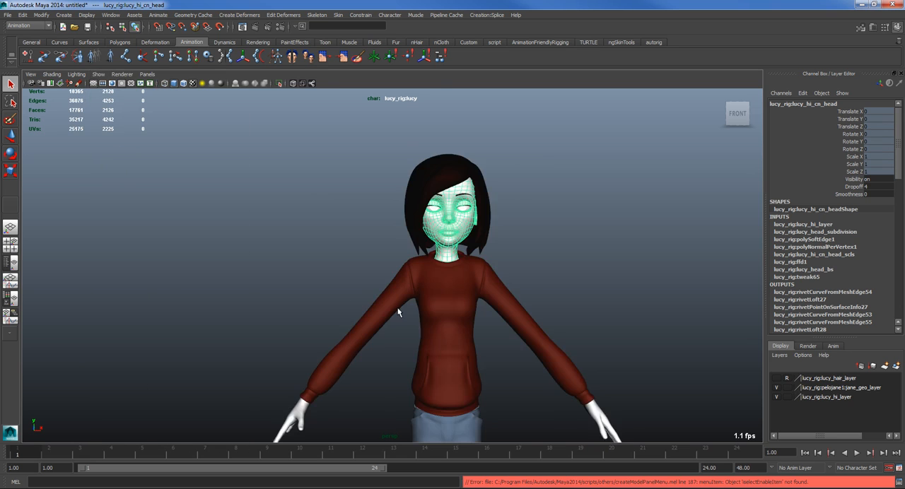
Step: Select all of the character's meshes, set them to rough unsmoothed display, and clear the selection
{"action": "scroll", "coordinate": [398, 310], "scroll_direction": "down", "scroll_amount": 4}
{"action": "left_click_drag", "start_coordinate": [261, 186], "coordinate": [705, 453]}
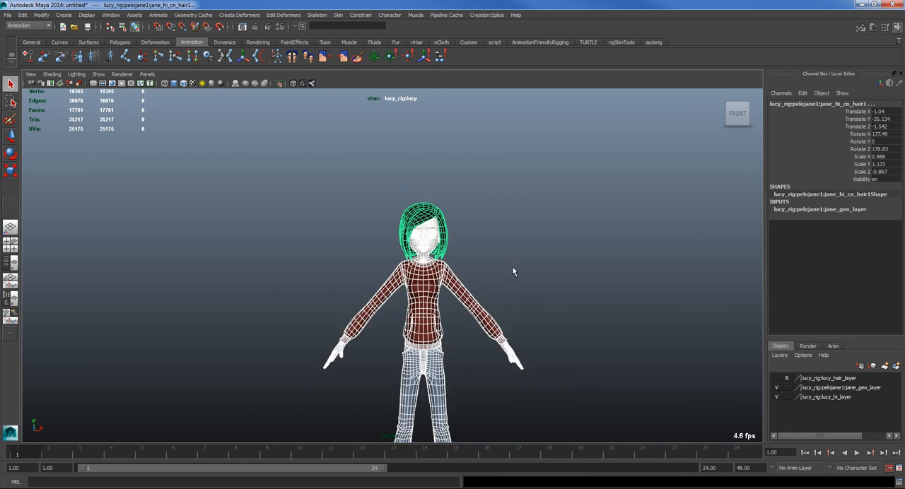
{"action": "scroll", "coordinate": [513, 271], "scroll_direction": "down", "scroll_amount": 3}
{"action": "key", "text": "1"}
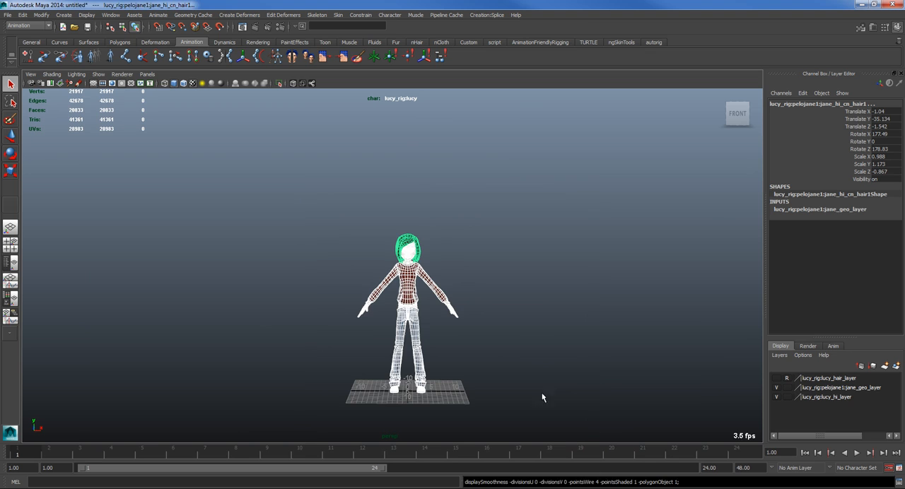
{"action": "scroll", "coordinate": [515, 362], "scroll_direction": "up", "scroll_amount": 5}
{"action": "left_click", "coordinate": [543, 227]}
{"action": "middle_click_drag", "start_coordinate": [543, 228], "coordinate": [471, 253], "text": "alt"}
{"action": "scroll", "coordinate": [471, 253], "scroll_direction": "up", "scroll_amount": 8}
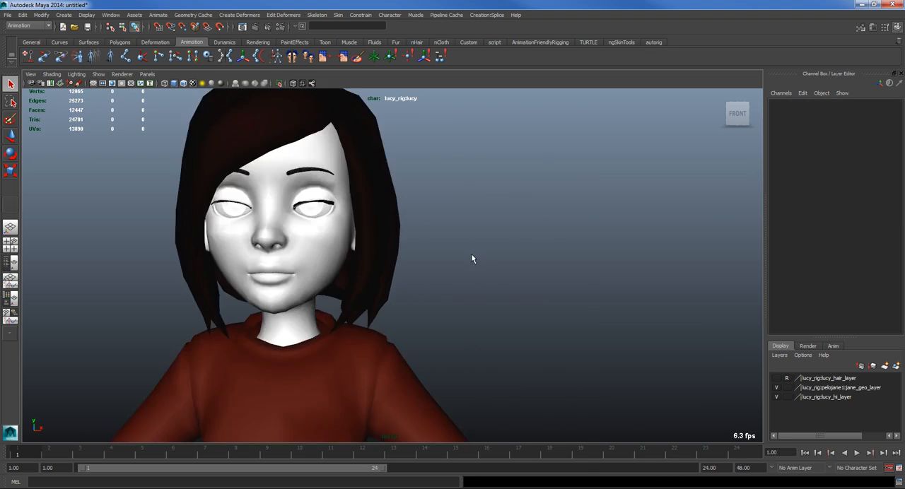
Step: Display all object types in the viewport again
{"action": "middle_click_drag", "start_coordinate": [367, 275], "coordinate": [420, 279], "text": "alt"}
{"action": "scroll", "coordinate": [347, 259], "scroll_direction": "down", "scroll_amount": 4}
{"action": "left_click", "coordinate": [98, 75]}
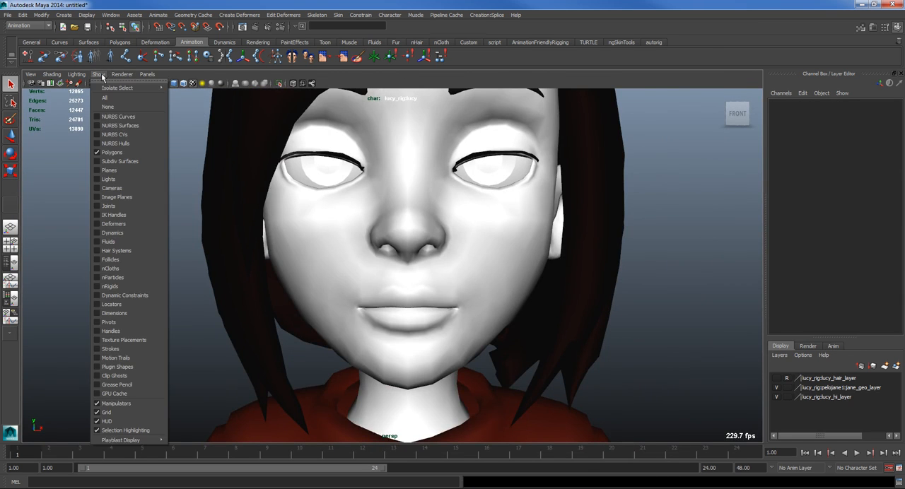
{"action": "left_click", "coordinate": [108, 99]}
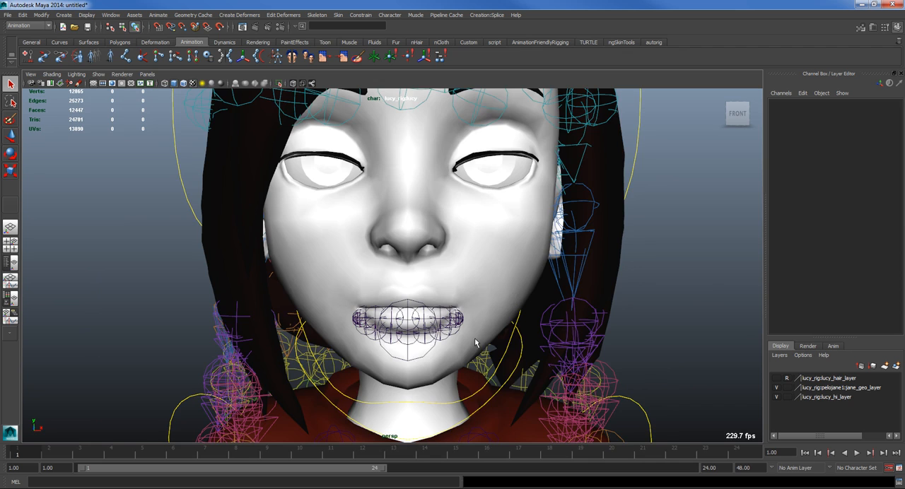
Step: Toggle the visibility of jane_geo_layer and lucy_hi_layer off and on to check which meshes each contains
{"action": "middle_click_drag", "start_coordinate": [478, 342], "coordinate": [456, 282], "text": "alt"}
{"action": "scroll", "coordinate": [456, 281], "scroll_direction": "down", "scroll_amount": 3}
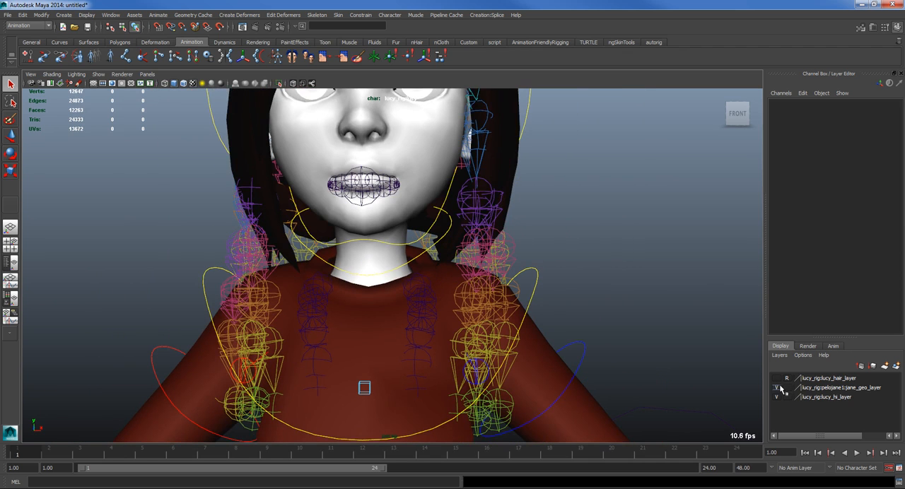
{"action": "left_click", "coordinate": [776, 387]}
{"action": "scroll", "coordinate": [615, 377], "scroll_direction": "down", "scroll_amount": 3}
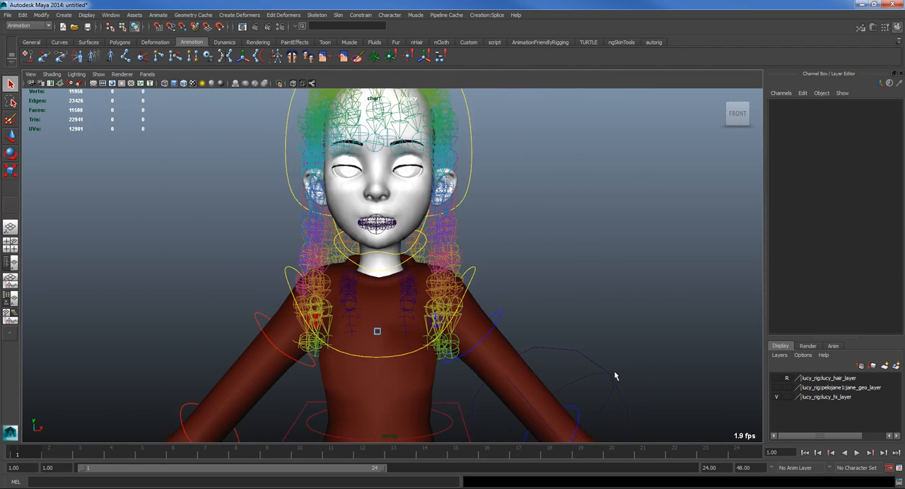
{"action": "left_click", "coordinate": [776, 388]}
{"action": "left_click", "coordinate": [777, 398]}
{"action": "left_click", "coordinate": [778, 397]}
{"action": "left_click", "coordinate": [777, 397]}
{"action": "left_click", "coordinate": [777, 397]}
{"action": "left_click", "coordinate": [777, 397]}
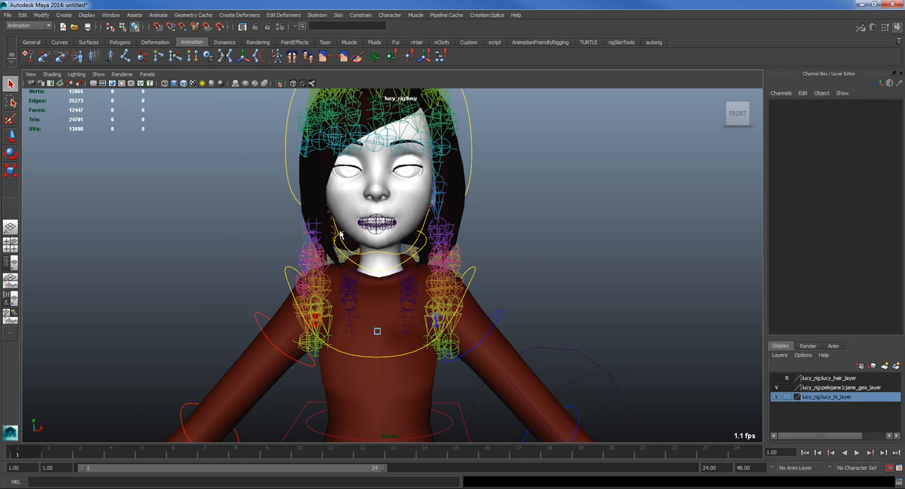
Step: Select a hair joint beside the character's neck and expand the object-type selection mask options
{"action": "middle_click_drag", "start_coordinate": [340, 232], "coordinate": [385, 260], "text": "alt"}
{"action": "right_click_drag", "start_coordinate": [385, 260], "coordinate": [437, 272], "text": "alt"}
{"action": "left_click", "coordinate": [386, 244]}
{"action": "left_click", "coordinate": [425, 339]}
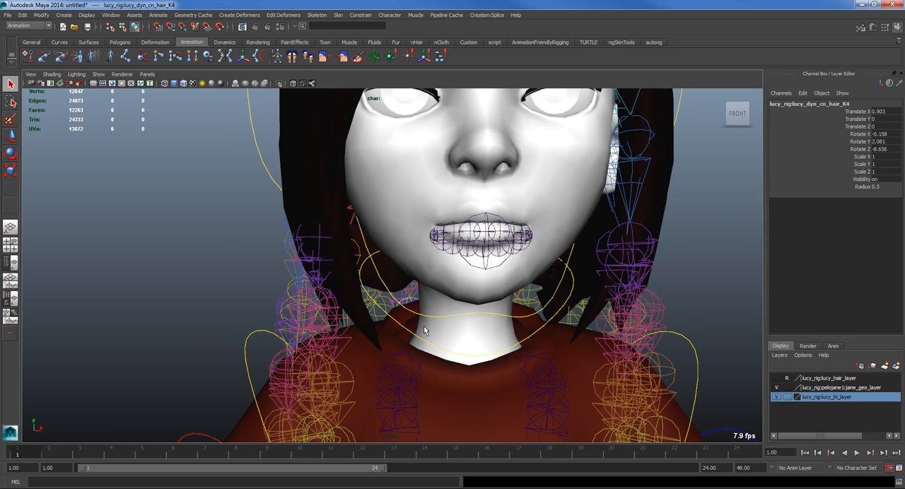
{"action": "left_click", "coordinate": [147, 27]}
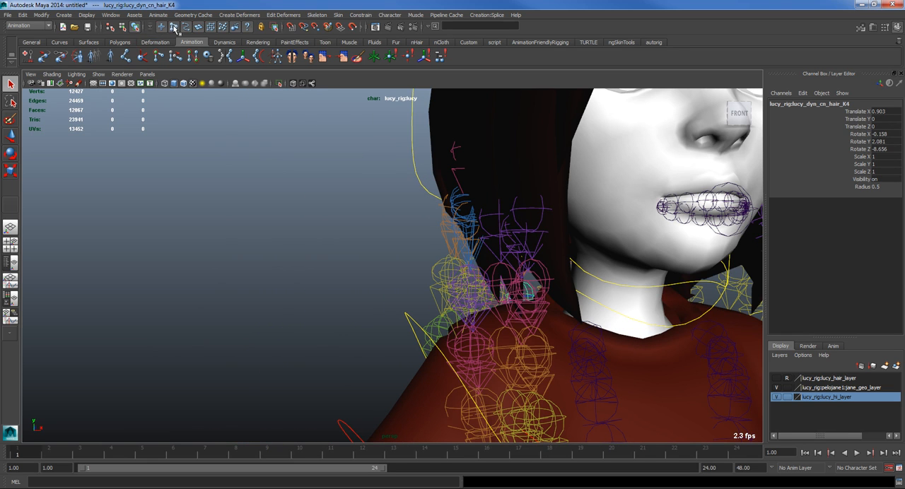
Step: Select the head mesh and inspect the settings of its lucy_head_subdivision and polySoftEdge1 input nodes
{"action": "left_click_drag", "start_coordinate": [636, 275], "coordinate": [436, 268], "text": "alt"}
{"action": "left_click", "coordinate": [472, 257]}
{"action": "scroll", "coordinate": [463, 271], "scroll_direction": "down", "scroll_amount": 5}
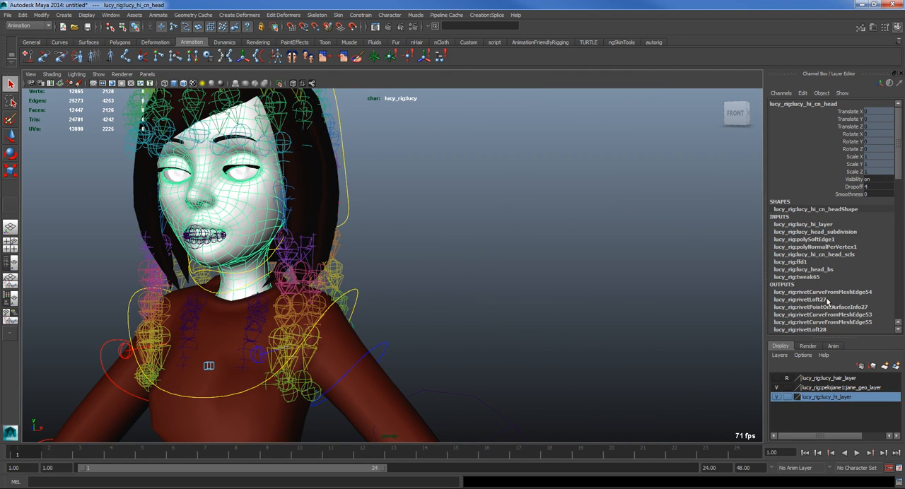
{"action": "scroll", "coordinate": [556, 262], "scroll_direction": "down", "scroll_amount": 2}
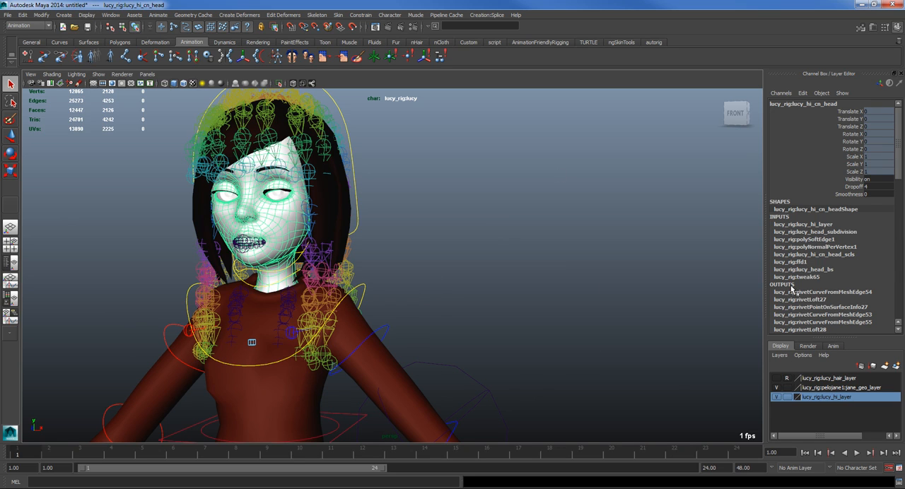
{"action": "left_click", "coordinate": [796, 232]}
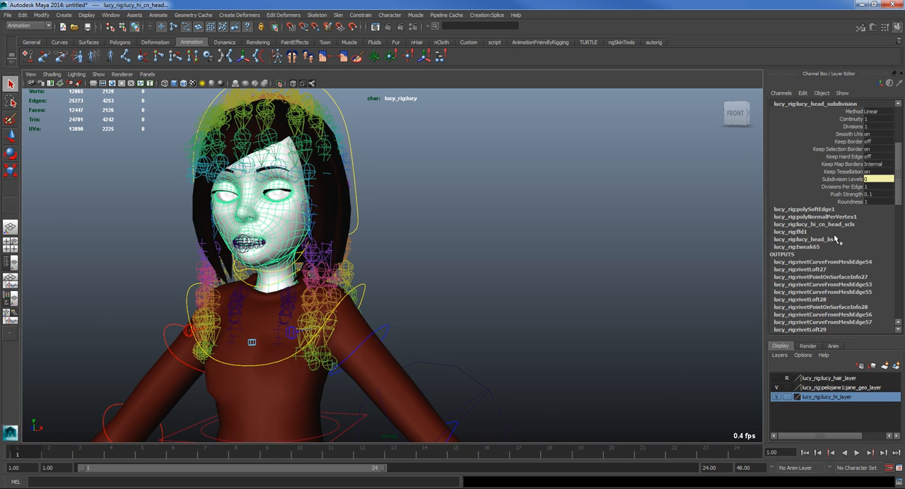
{"action": "scroll", "coordinate": [834, 224], "scroll_direction": "up", "scroll_amount": 2}
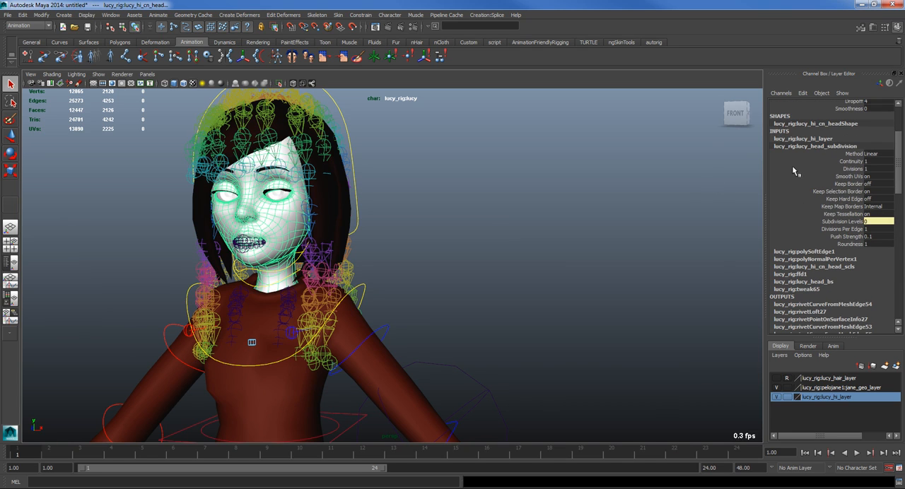
{"action": "left_click", "coordinate": [811, 252]}
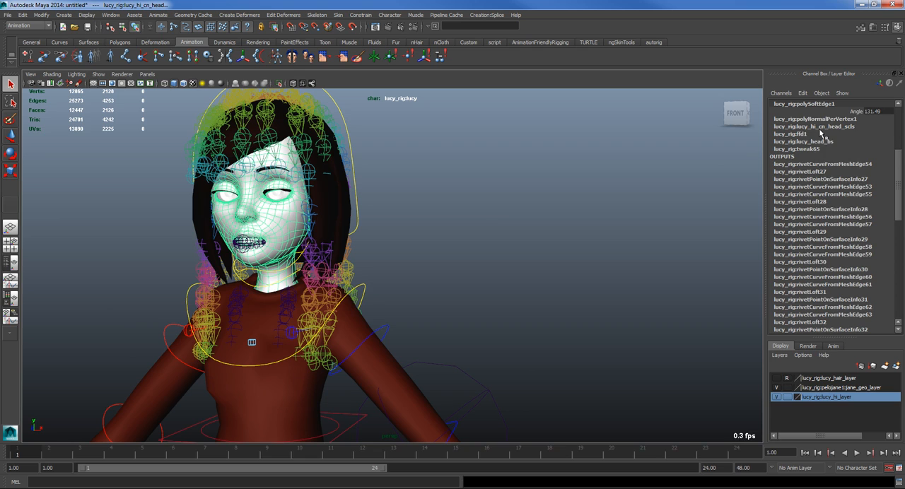
{"action": "scroll", "coordinate": [824, 135], "scroll_direction": "down", "scroll_amount": 1}
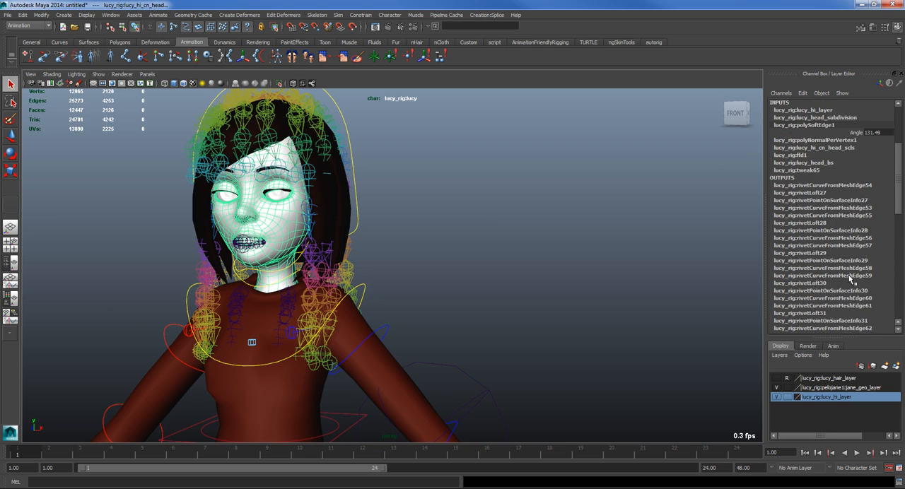
Step: Inspect the head mesh's polyNormalPerVertex1, lucy_hi_cn_head_scls, ffd1 and lucy_head_bs input nodes
{"action": "left_click", "coordinate": [824, 141]}
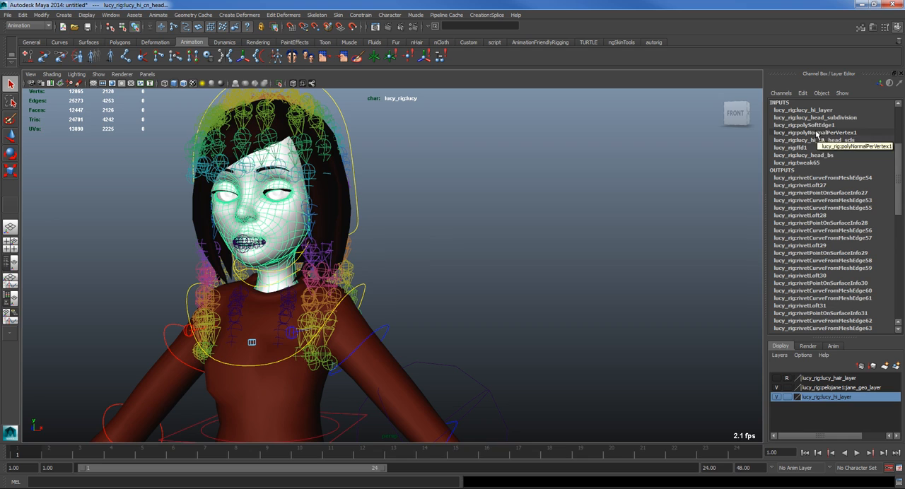
{"action": "left_click", "coordinate": [815, 142]}
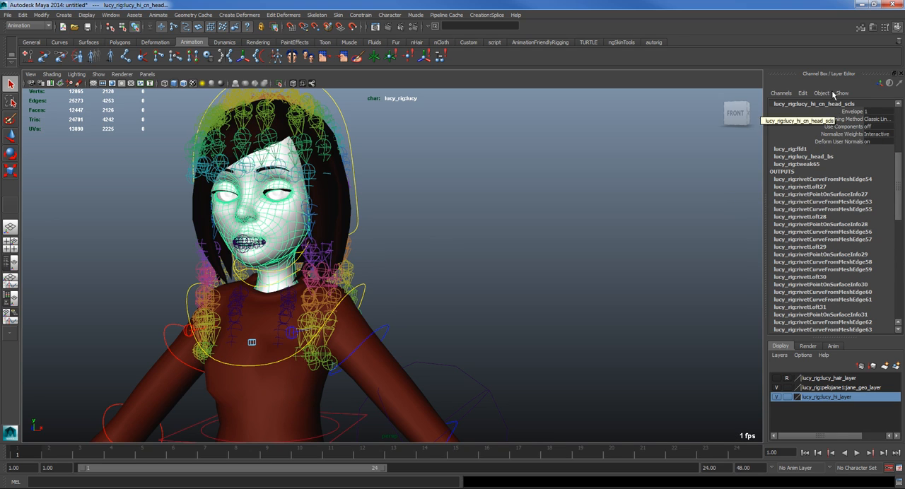
{"action": "left_click", "coordinate": [795, 150]}
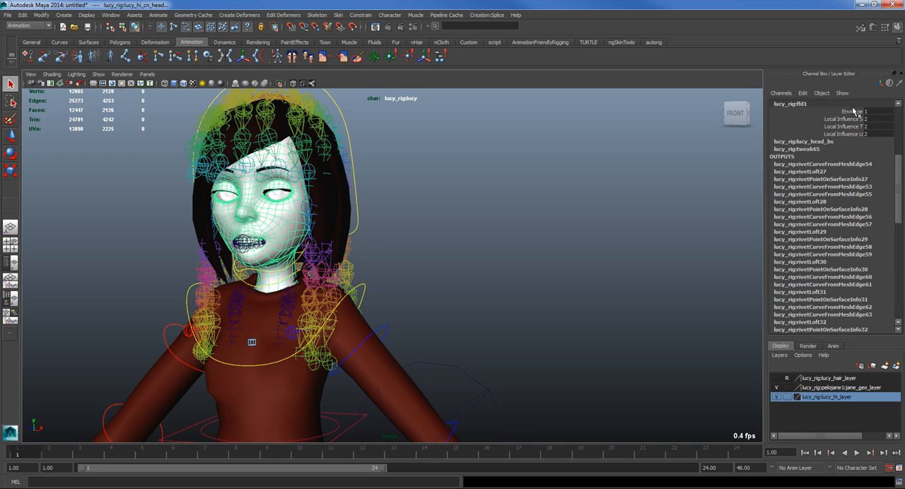
{"action": "left_click", "coordinate": [824, 144]}
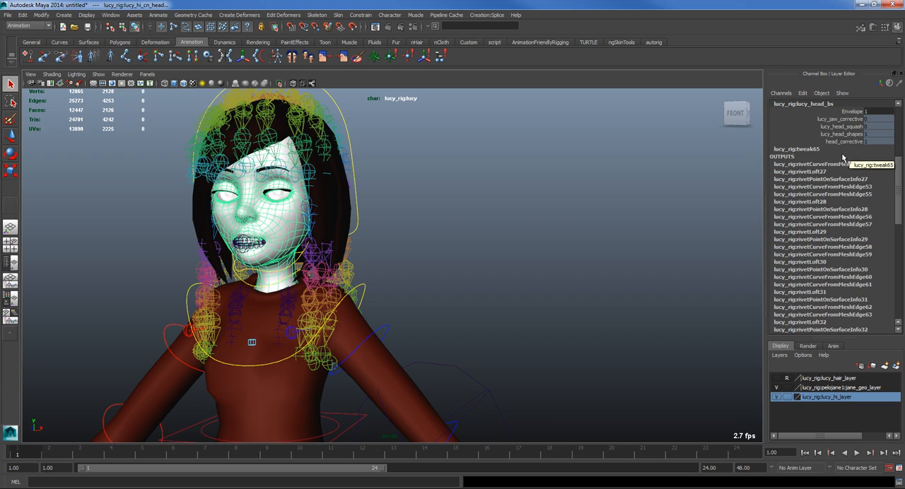
{"action": "scroll", "coordinate": [808, 170], "scroll_direction": "up", "scroll_amount": 2}
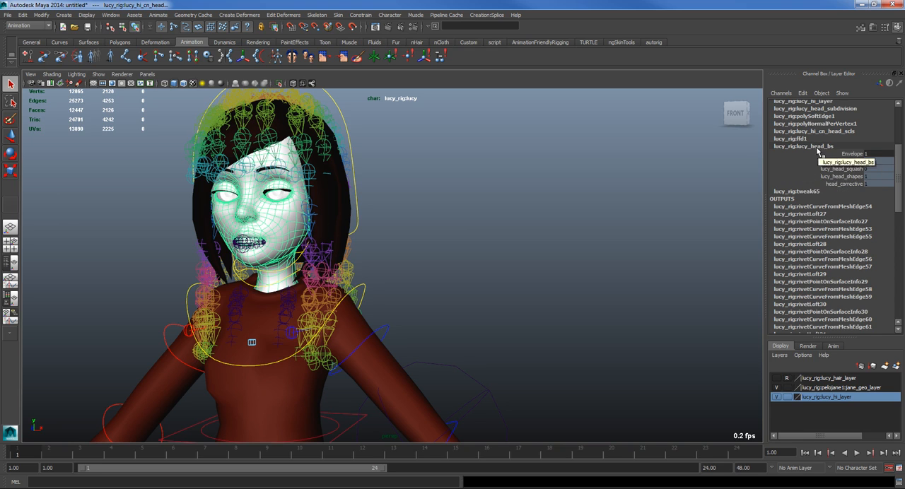
{"action": "scroll", "coordinate": [811, 182], "scroll_direction": "up", "scroll_amount": 1}
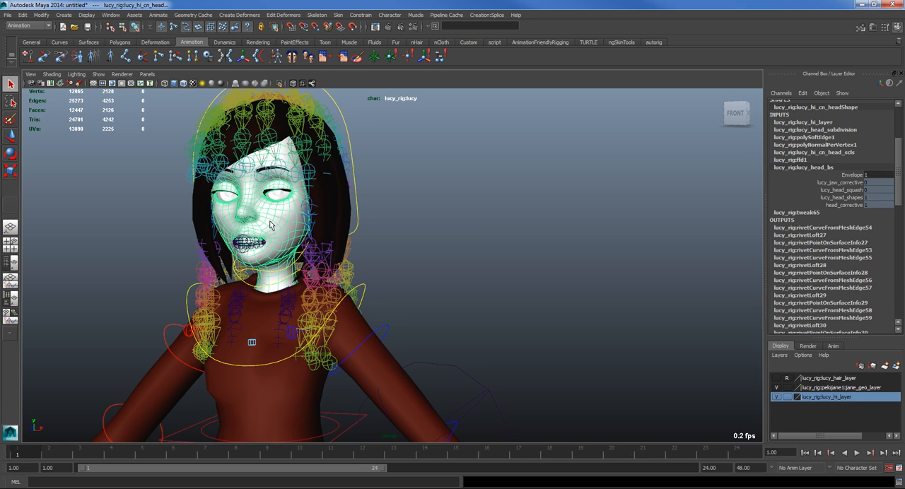
Step: Go through the head mesh's input nodes again from lucy_hi_layer and lucy_head_subdivision to polyNormalPerVertex1
{"action": "left_click", "coordinate": [798, 124]}
{"action": "left_click", "coordinate": [820, 131]}
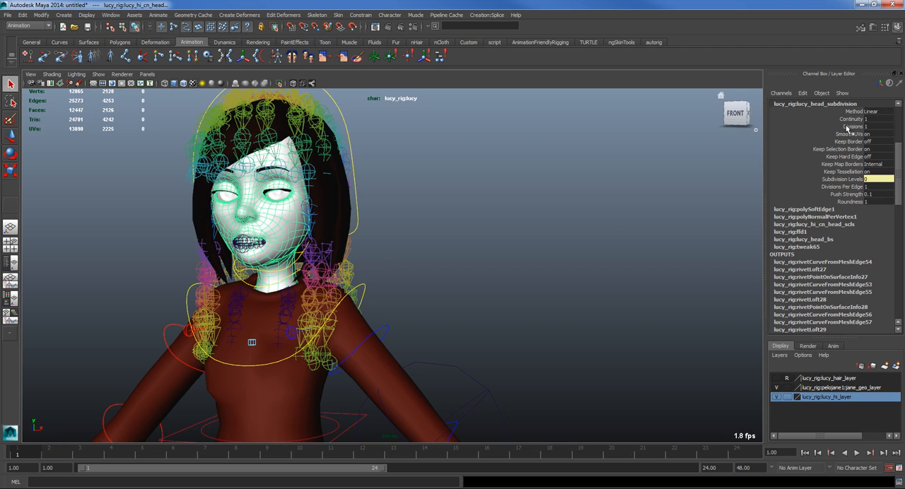
{"action": "double_click", "coordinate": [875, 126]}
{"action": "left_click", "coordinate": [810, 211]}
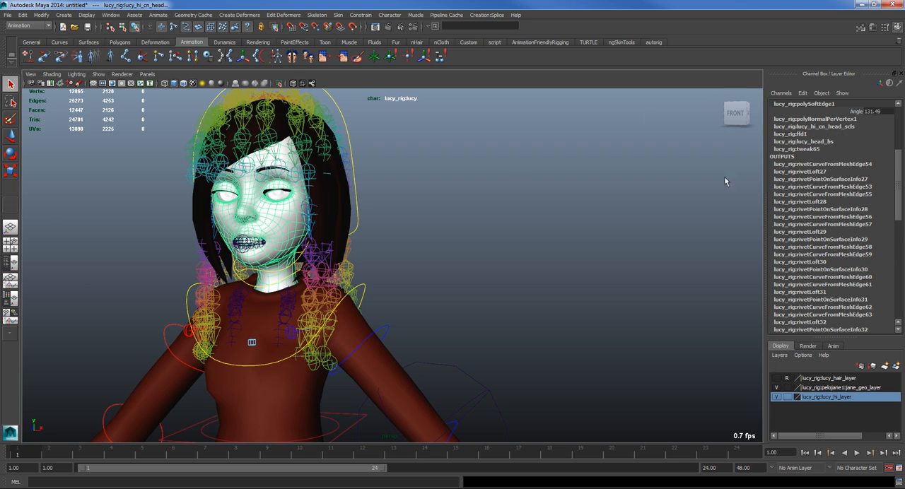
{"action": "left_click", "coordinate": [839, 120]}
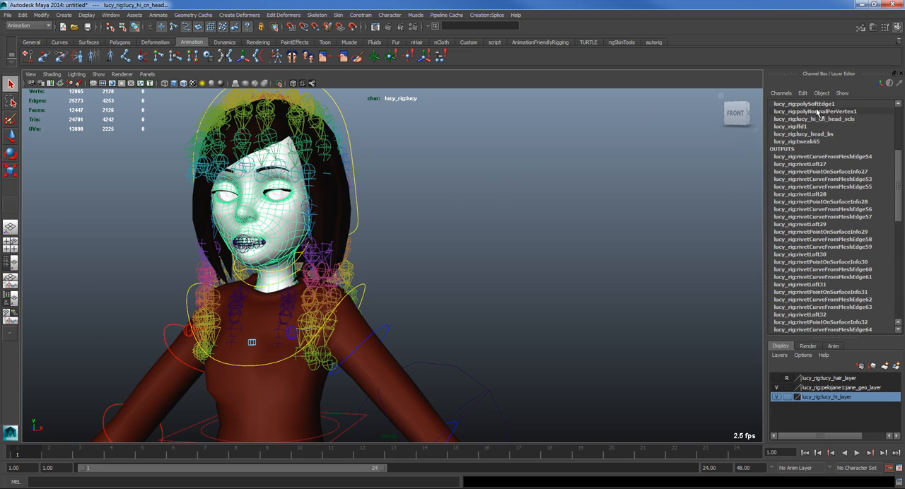
Step: Set the Envelope of the head mesh's lucy_hi_cn_head_scls skin cluster and ffd1 lattice to 0
{"action": "left_click", "coordinate": [817, 122]}
{"action": "left_click", "coordinate": [852, 111]}
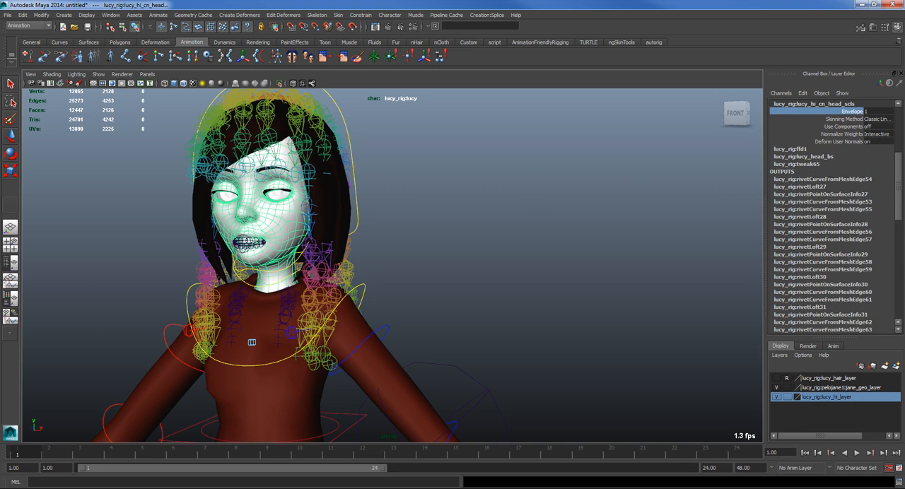
{"action": "left_click", "coordinate": [801, 149]}
{"action": "left_click", "coordinate": [851, 112]}
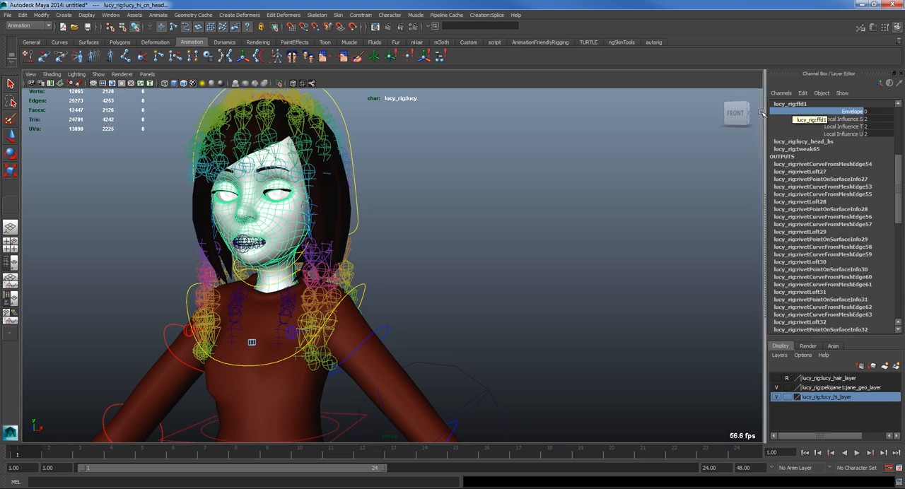
Step: Set the Envelope of the head mesh's lucy_head_bs blend shape to 0 and check the face
{"action": "right_click_drag", "start_coordinate": [472, 215], "coordinate": [533, 241], "text": "alt"}
{"action": "middle_click_drag", "start_coordinate": [354, 242], "coordinate": [516, 297], "text": "alt"}
{"action": "right_click_drag", "start_coordinate": [517, 297], "coordinate": [601, 354], "text": "alt"}
{"action": "middle_click_drag", "start_coordinate": [601, 353], "coordinate": [531, 329], "text": "alt"}
{"action": "right_click_drag", "start_coordinate": [531, 328], "coordinate": [519, 291], "text": "alt"}
{"action": "left_click", "coordinate": [806, 141]}
{"action": "left_click", "coordinate": [854, 112]}
{"action": "middle_click_drag", "start_coordinate": [700, 193], "coordinate": [676, 194]}
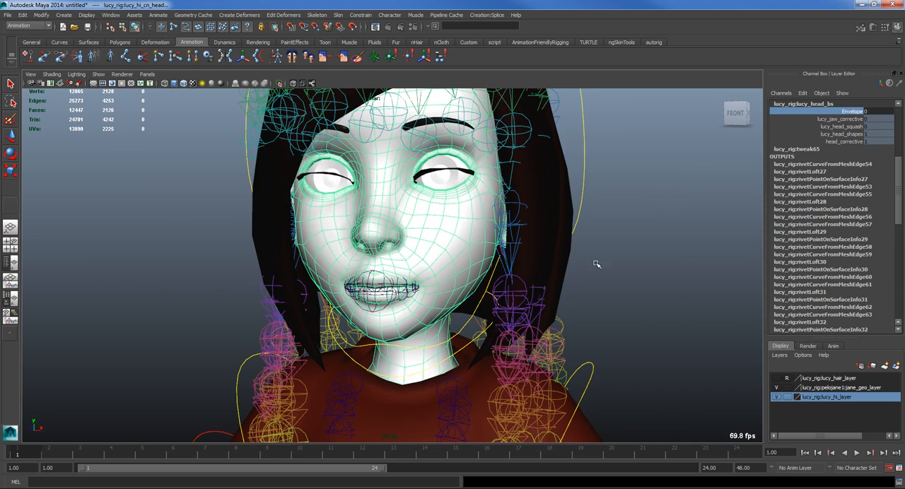
{"action": "right_click_drag", "start_coordinate": [597, 264], "coordinate": [588, 267], "text": "alt"}
{"action": "middle_click_drag", "start_coordinate": [588, 266], "coordinate": [597, 271], "text": "alt"}
{"action": "right_click_drag", "start_coordinate": [597, 271], "coordinate": [626, 278], "text": "alt"}
{"action": "mouse_move", "coordinate": [625, 278]}
{"action": "middle_mouse_down"}
{"action": "mouse_move", "coordinate": [584, 270]}
{"action": "mouse_move", "coordinate": [606, 275]}
{"action": "mouse_move", "coordinate": [586, 284]}
{"action": "mouse_move", "coordinate": [602, 287]}
{"action": "mouse_move", "coordinate": [583, 289]}
{"action": "mouse_move", "coordinate": [608, 288]}
{"action": "mouse_move", "coordinate": [568, 290]}
{"action": "mouse_move", "coordinate": [624, 285]}
{"action": "mouse_move", "coordinate": [600, 279]}
{"action": "mouse_move", "coordinate": [666, 298]}
{"action": "mouse_move", "coordinate": [683, 268]}
{"action": "mouse_move", "coordinate": [624, 276]}
{"action": "middle_mouse_up"}
{"action": "scroll", "coordinate": [426, 276], "scroll_direction": "down", "scroll_amount": 2}
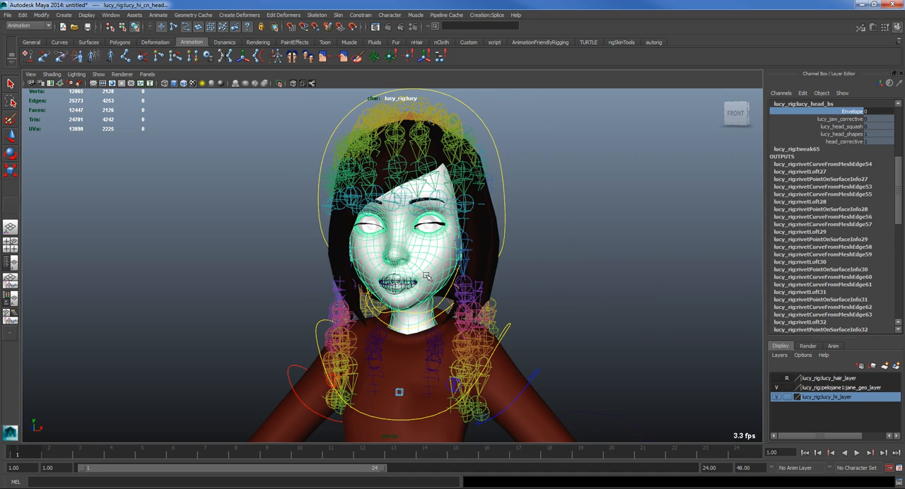
Step: Duplicate the head mesh and unlock the copy's translate, rotate and scale channels
{"action": "scroll", "coordinate": [585, 298], "scroll_direction": "down", "scroll_amount": 2}
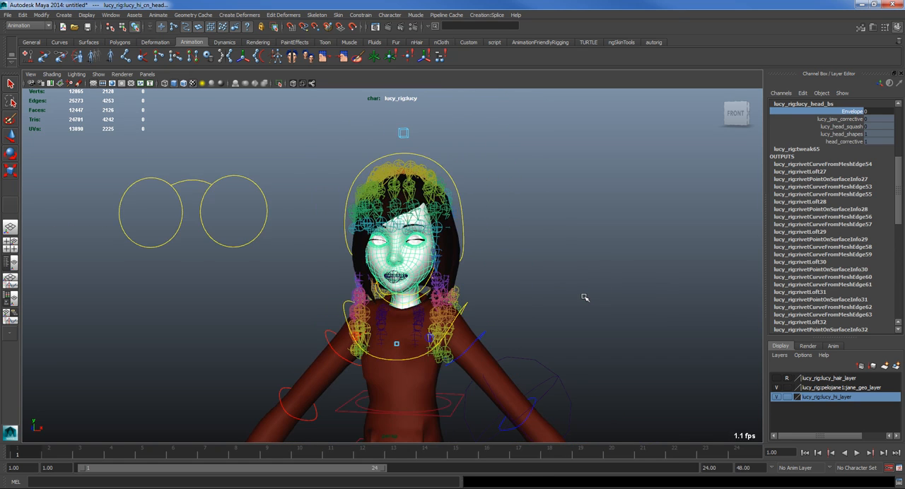
{"action": "key", "text": "ctrl+d"}
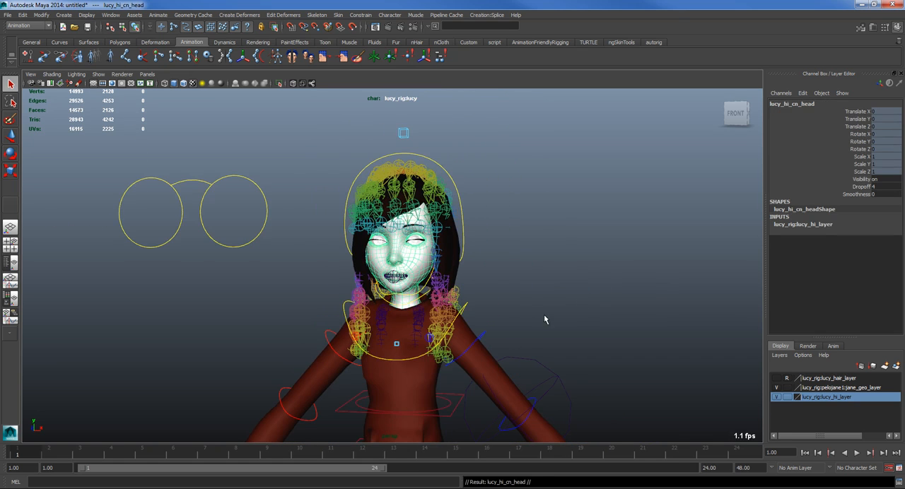
{"action": "key", "text": "w"}
{"action": "scroll", "coordinate": [488, 354], "scroll_direction": "down", "scroll_amount": 6}
{"action": "scroll", "coordinate": [431, 417], "scroll_direction": "down", "scroll_amount": 2}
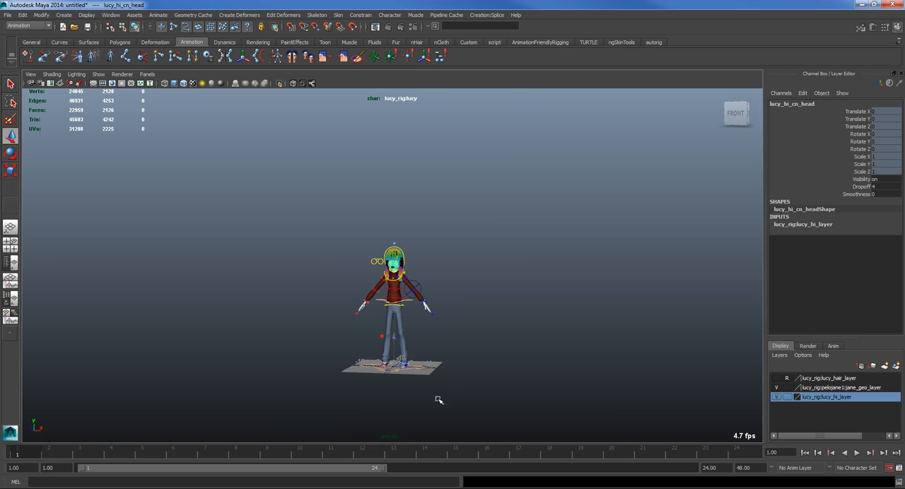
{"action": "left_click_drag", "start_coordinate": [861, 112], "coordinate": [856, 171]}
{"action": "right_click", "coordinate": [854, 178]}
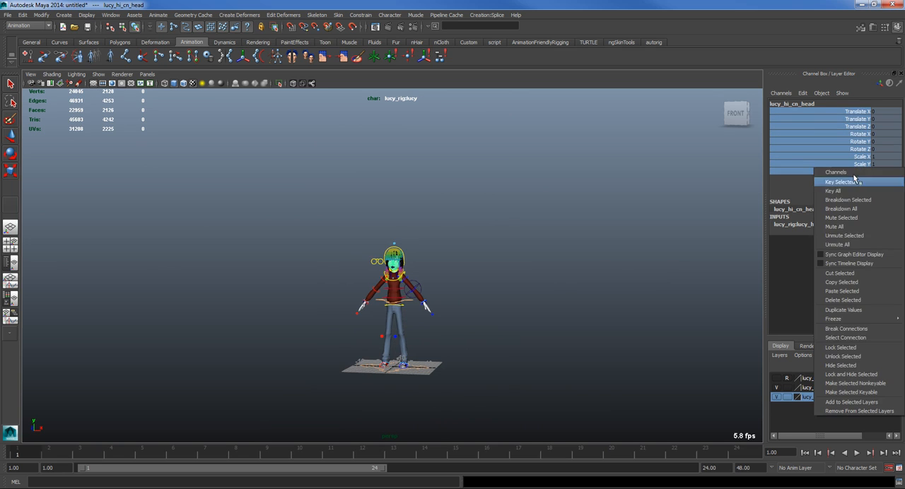
{"action": "left_click", "coordinate": [842, 356]}
Step: Move the duplicated head beside the character to a Translate X of about 11.721 and deselect it
{"action": "left_click_drag", "start_coordinate": [424, 370], "coordinate": [471, 362]}
{"action": "left_click", "coordinate": [493, 315]}
{"action": "scroll", "coordinate": [524, 307], "scroll_direction": "up", "scroll_amount": 6}
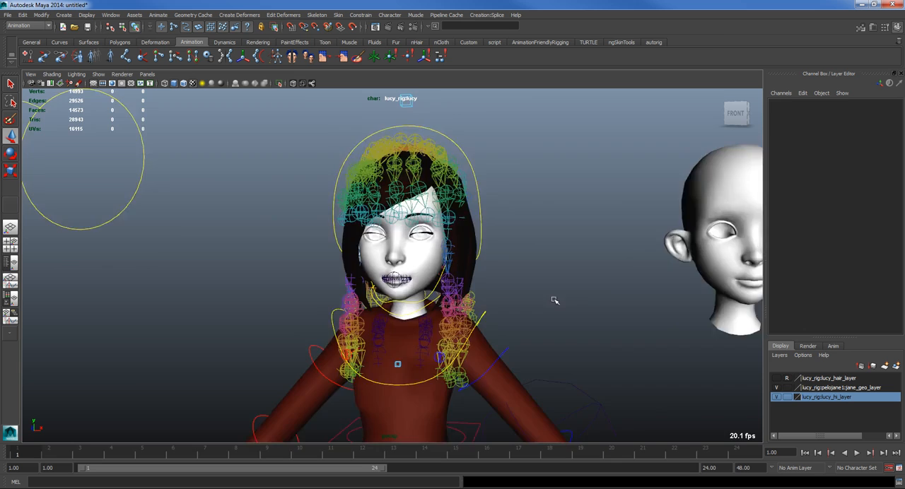
{"action": "middle_click_drag", "start_coordinate": [554, 301], "coordinate": [430, 302], "text": "alt"}
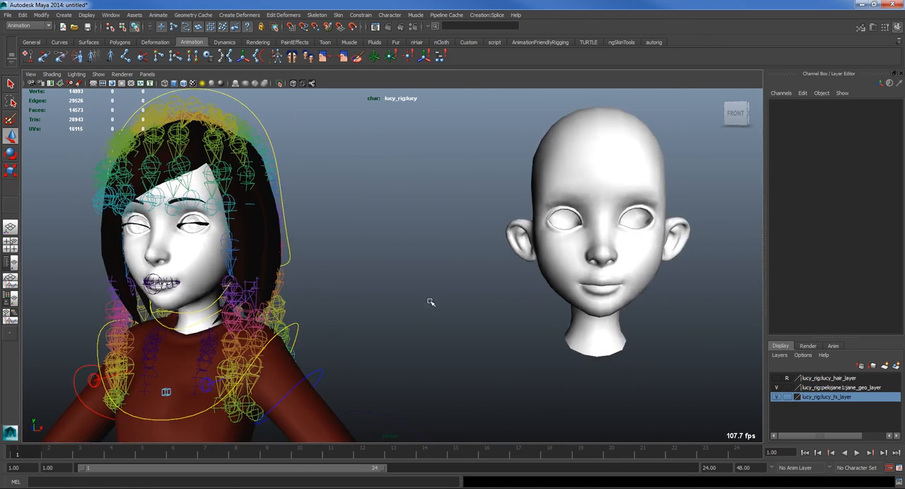
Step: Rename the duplicated head mesh as lucy_extra_geo
{"action": "left_click", "coordinate": [575, 231]}
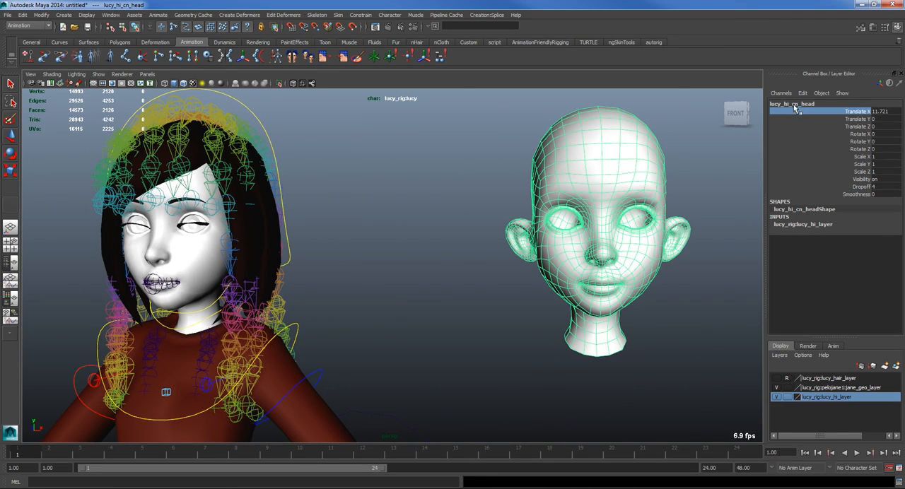
{"action": "double_click", "coordinate": [793, 106]}
{"action": "key", "text": "BackSpace"}
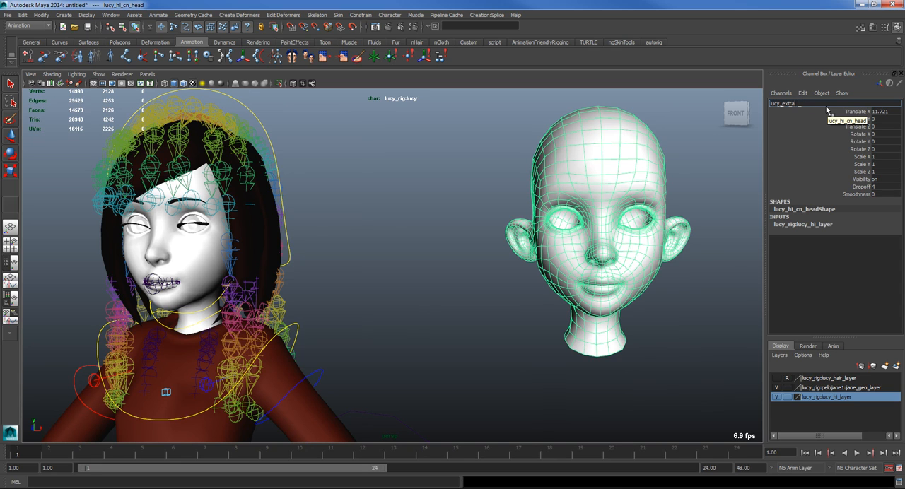
{"action": "key", "text": "Return"}
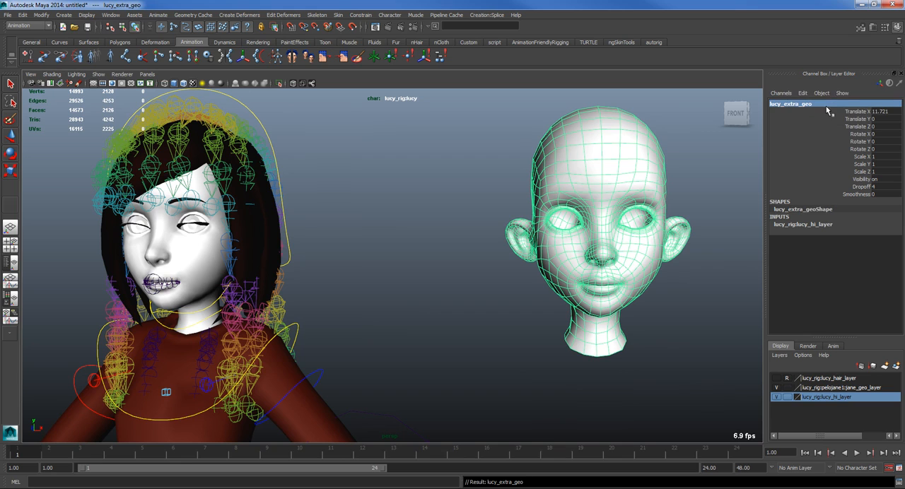
Step: Rename the duplicated head mesh as lucy_extra_bls
{"action": "double_click", "coordinate": [818, 104]}
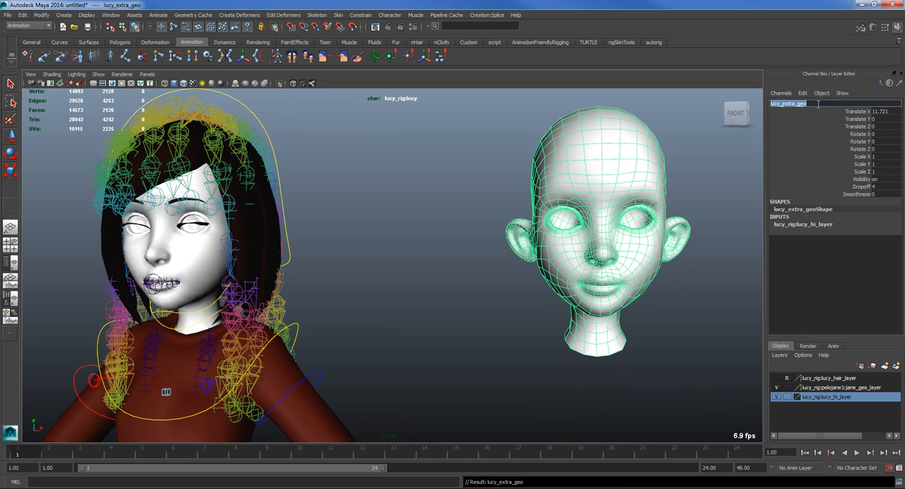
{"action": "left_click", "coordinate": [818, 104]}
{"action": "type", "text": "bls"}
{"action": "key", "text": "Return"}
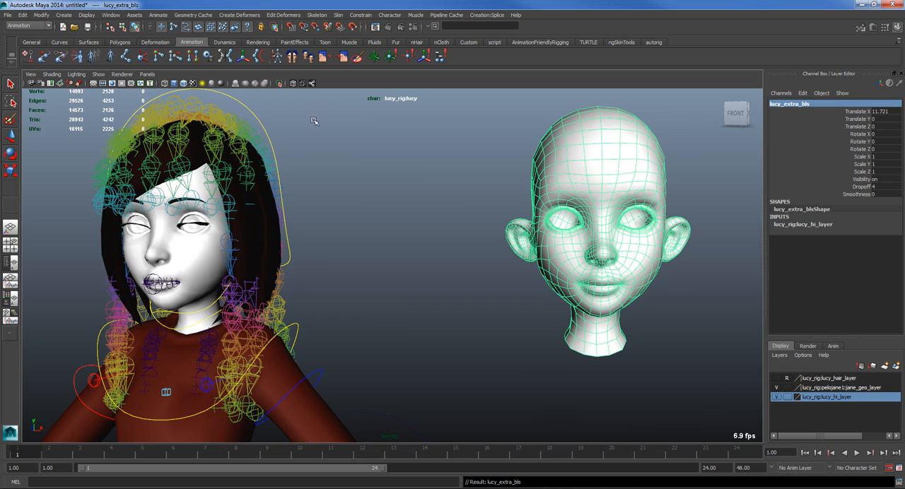
Step: Add lucy_extra_bls as a blend shape target of the rig's head mesh, specifying the existing lucy_rig:lucy_head_bs node with topology checking on
{"action": "scroll", "coordinate": [375, 216], "scroll_direction": "down", "scroll_amount": 2}
{"action": "middle_click_drag", "start_coordinate": [353, 253], "coordinate": [433, 224], "text": "alt"}
{"action": "right_click_drag", "start_coordinate": [433, 224], "coordinate": [481, 236], "text": "alt"}
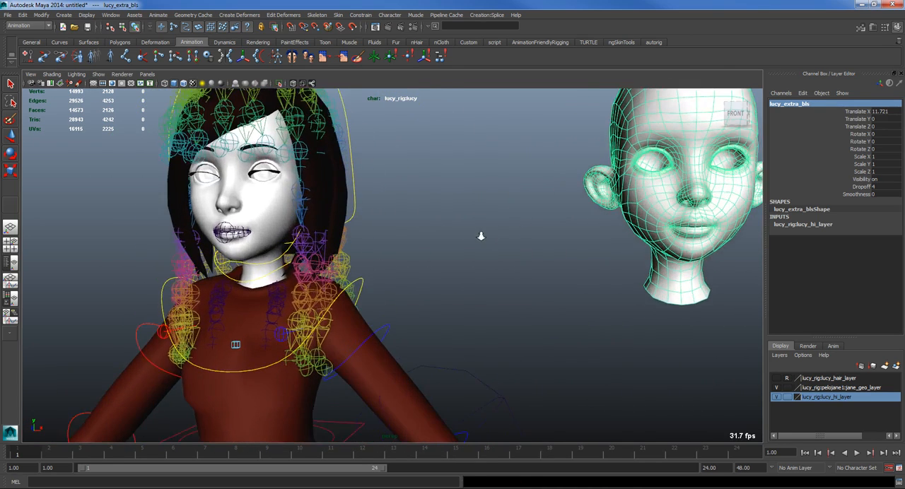
{"action": "middle_click_drag", "start_coordinate": [552, 208], "coordinate": [498, 260], "text": "alt"}
{"action": "right_click_drag", "start_coordinate": [591, 230], "coordinate": [535, 220], "text": "alt"}
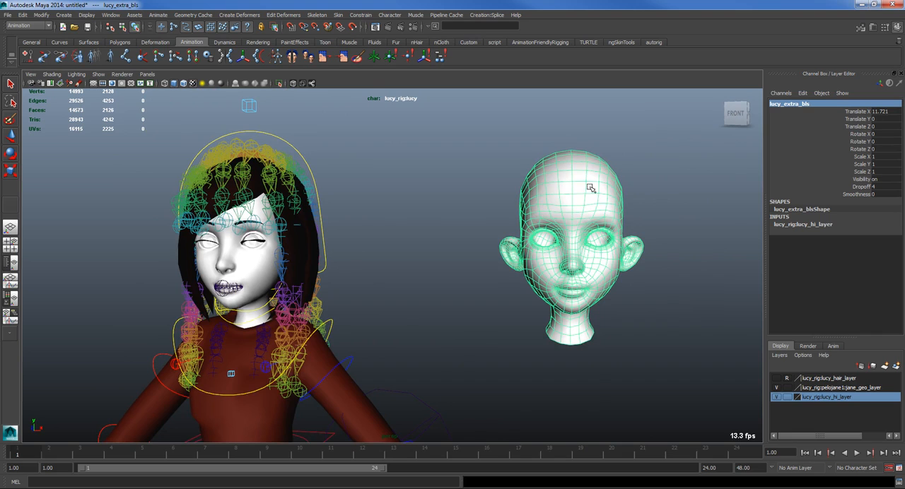
{"action": "left_click", "coordinate": [258, 266], "text": "shift"}
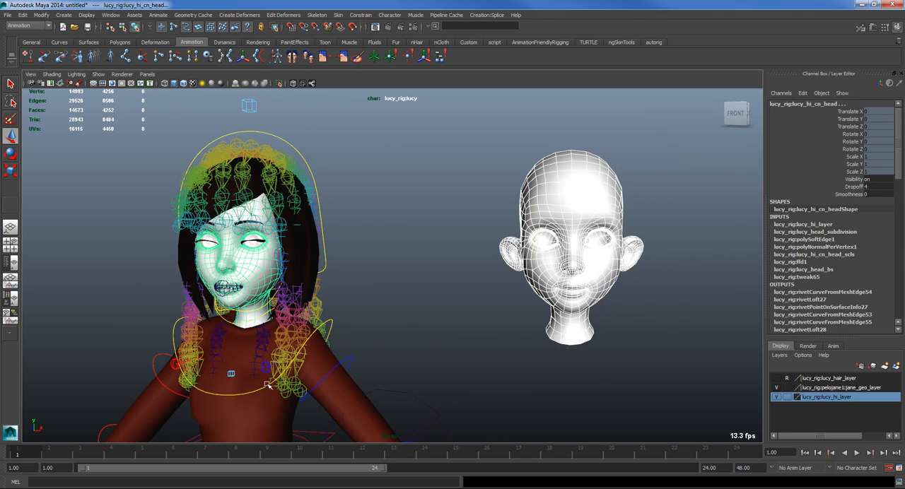
{"action": "left_click", "coordinate": [270, 15]}
{"action": "mouse_move", "coordinate": [248, 17]}
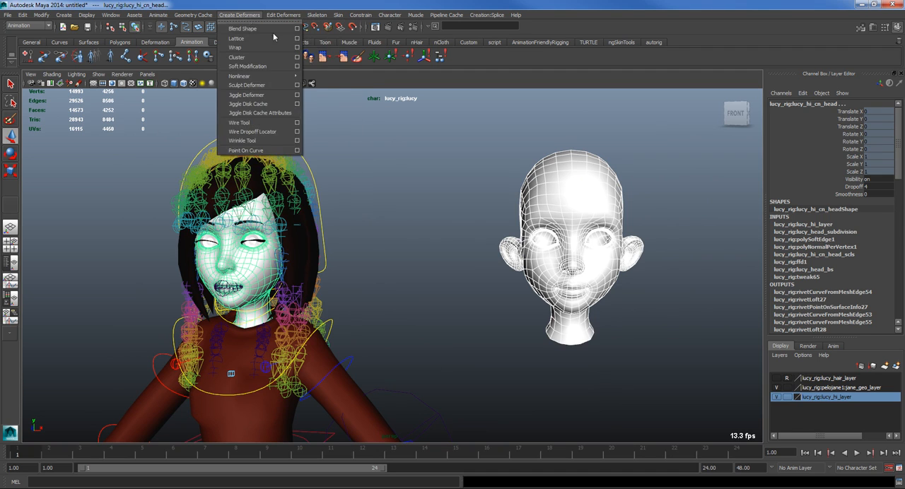
{"action": "mouse_move", "coordinate": [283, 15]}
{"action": "mouse_move", "coordinate": [352, 49]}
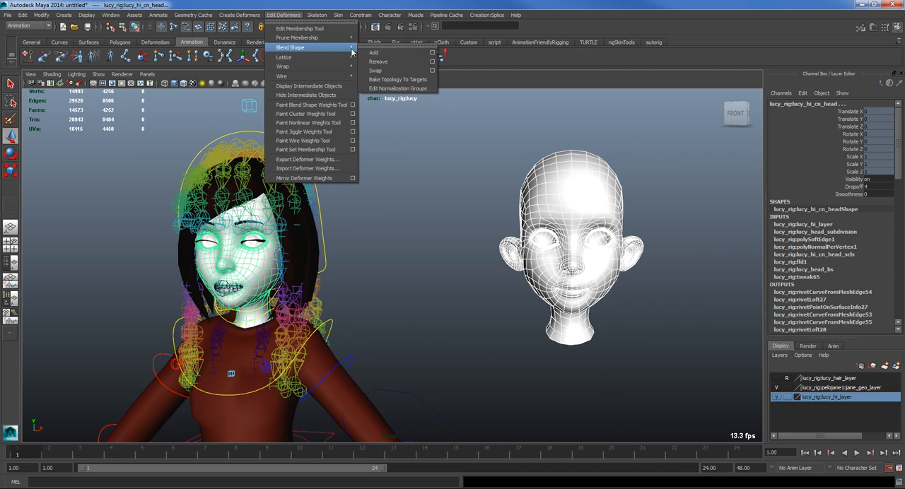
{"action": "left_click", "coordinate": [432, 52]}
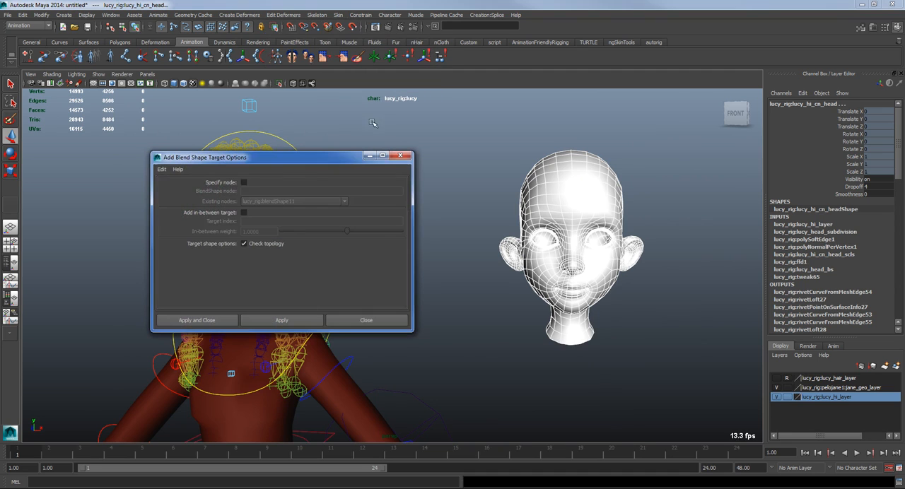
{"action": "left_click", "coordinate": [244, 183]}
{"action": "left_click", "coordinate": [275, 202]}
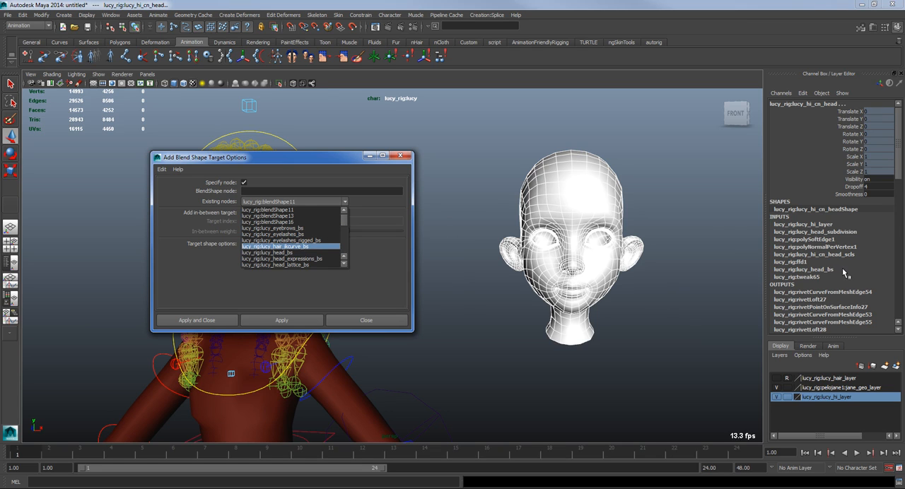
{"action": "left_click", "coordinate": [269, 252]}
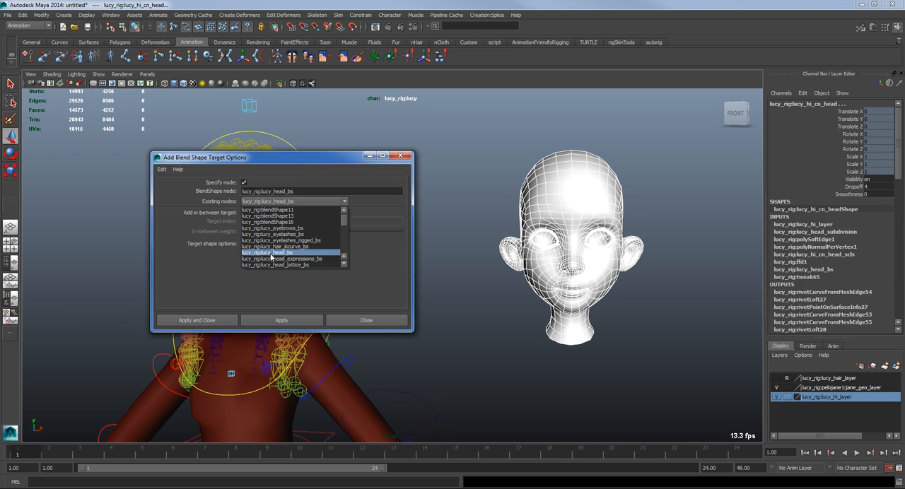
{"action": "left_click", "coordinate": [211, 321]}
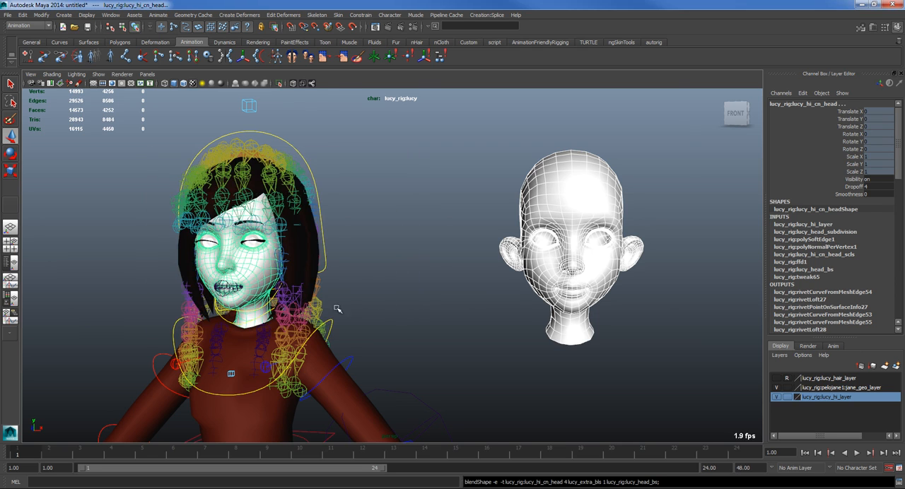
Step: Select only the rig's head mesh and set the Envelope of its lucy_head_bs node to 1
{"action": "left_click", "coordinate": [256, 255]}
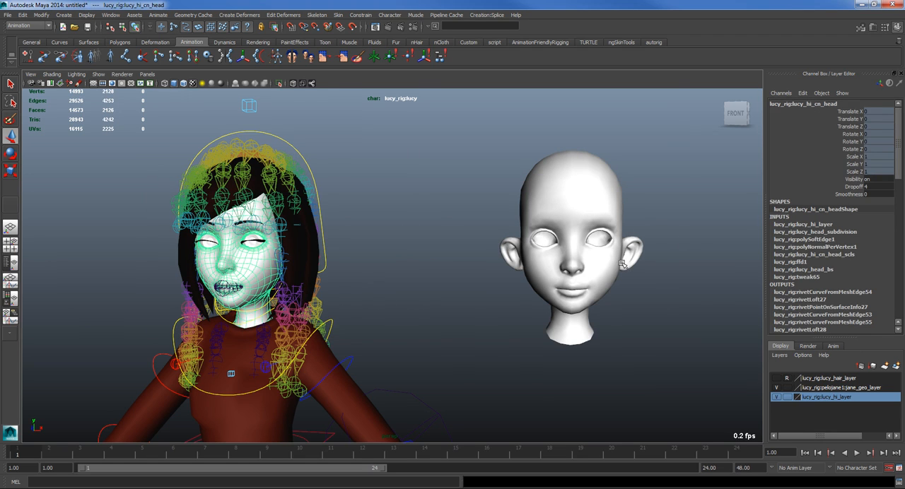
{"action": "left_click", "coordinate": [806, 269]}
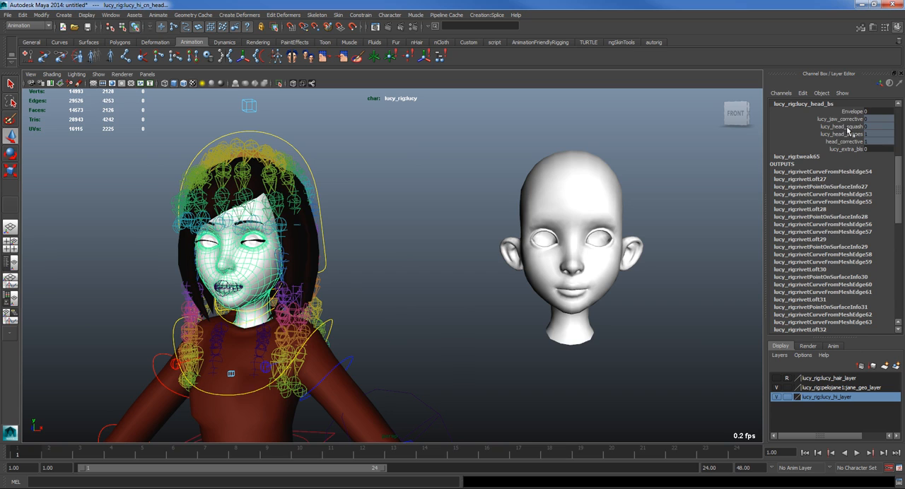
{"action": "left_click", "coordinate": [852, 111]}
{"action": "middle_click_drag", "start_coordinate": [592, 202], "coordinate": [489, 236]}
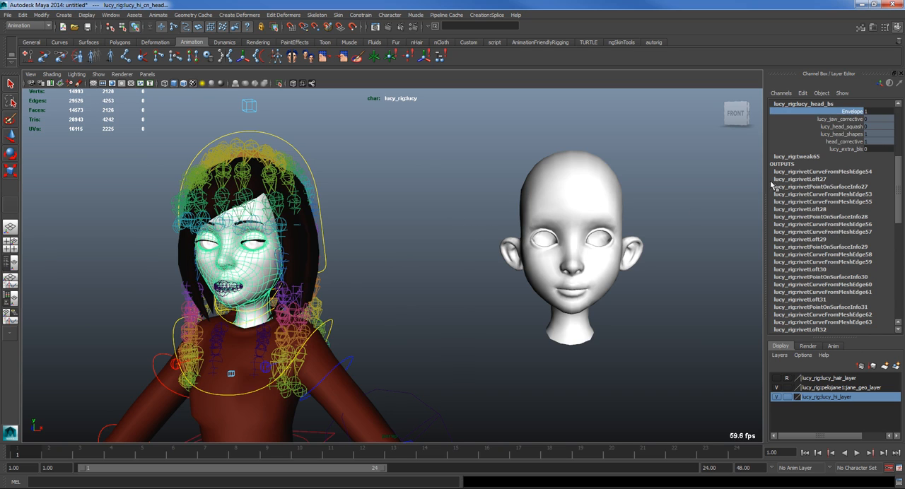
Step: Set the Envelope of the head mesh's lucy_hi_cn_head_scls skin cluster to 1
{"action": "scroll", "coordinate": [828, 168], "scroll_direction": "up", "scroll_amount": 2}
{"action": "left_click", "coordinate": [817, 131]}
{"action": "left_click", "coordinate": [851, 112]}
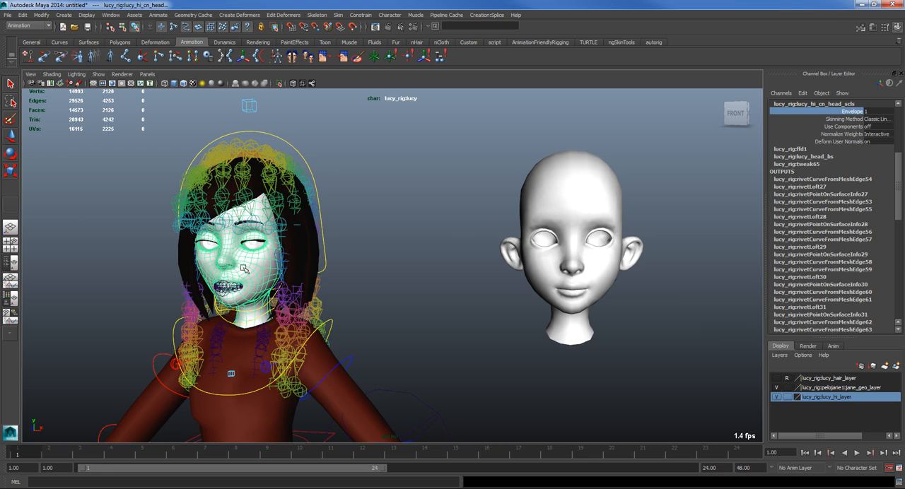
{"action": "scroll", "coordinate": [868, 198], "scroll_direction": "up", "scroll_amount": 3}
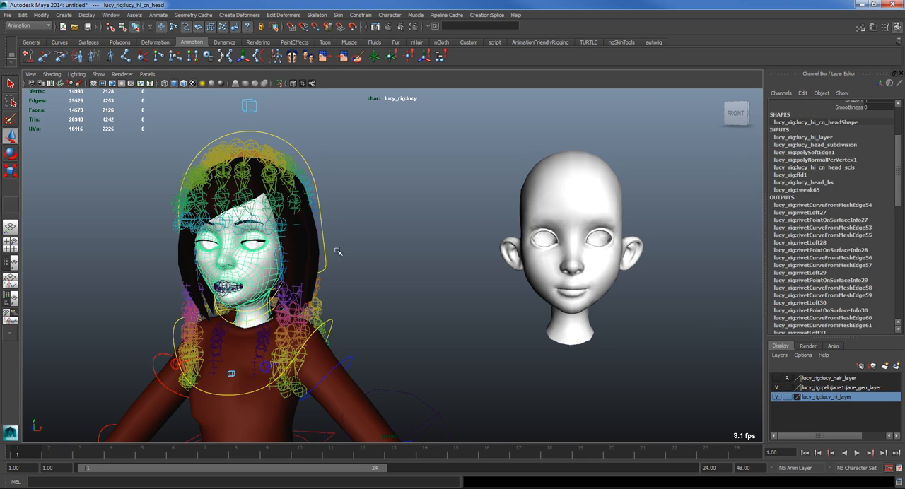
Step: Set the Envelope of the head mesh's ffd1 lattice deformer to 1
{"action": "scroll", "coordinate": [820, 206], "scroll_direction": "up", "scroll_amount": 3}
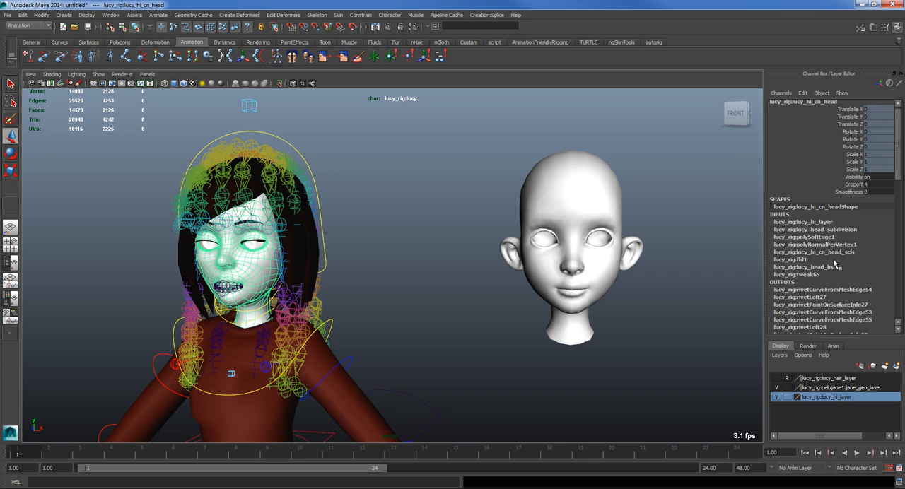
{"action": "left_click", "coordinate": [807, 260]}
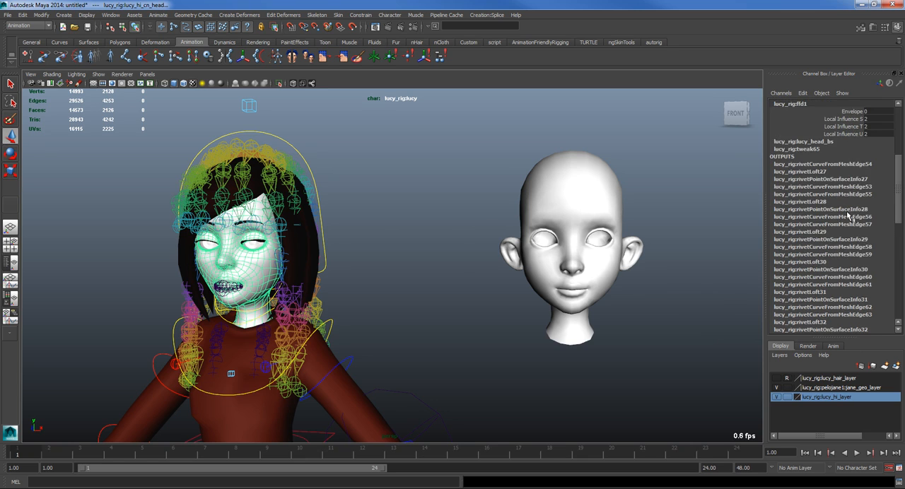
{"action": "scroll", "coordinate": [848, 216], "scroll_direction": "down", "scroll_amount": 3}
{"action": "left_click", "coordinate": [849, 133]}
{"action": "middle_click_drag", "start_coordinate": [579, 265], "coordinate": [612, 298]}
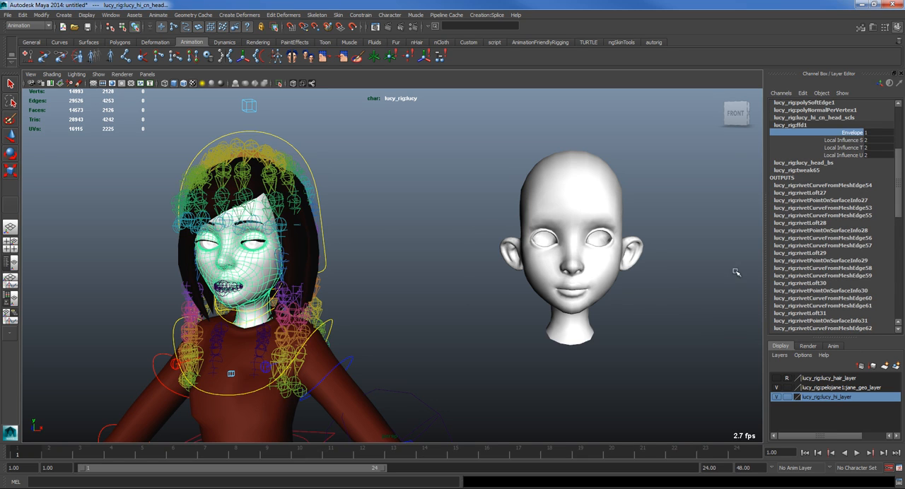
Step: Check the head skin cluster's Envelope and set the lucy_extra_bls weight of the lucy_head_bs blend shape to 1
{"action": "scroll", "coordinate": [835, 181], "scroll_direction": "up", "scroll_amount": 3}
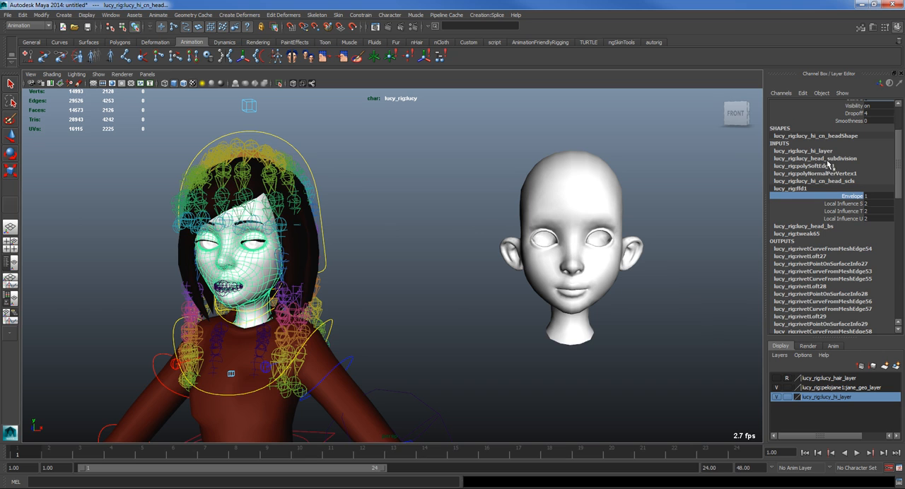
{"action": "left_click", "coordinate": [821, 181]}
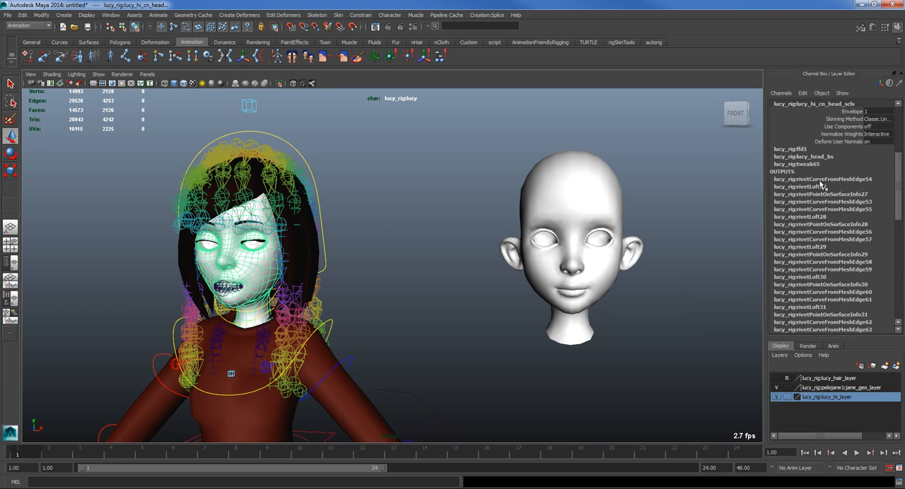
{"action": "left_click", "coordinate": [849, 111]}
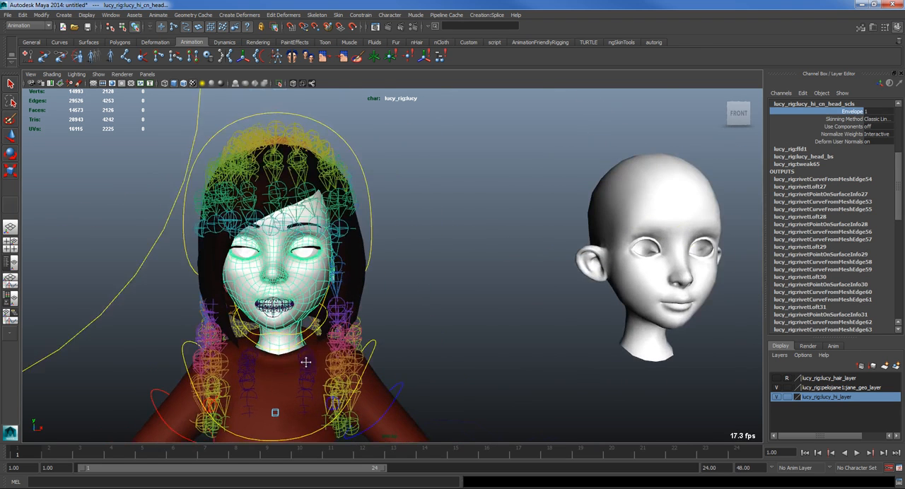
{"action": "left_click", "coordinate": [798, 157]}
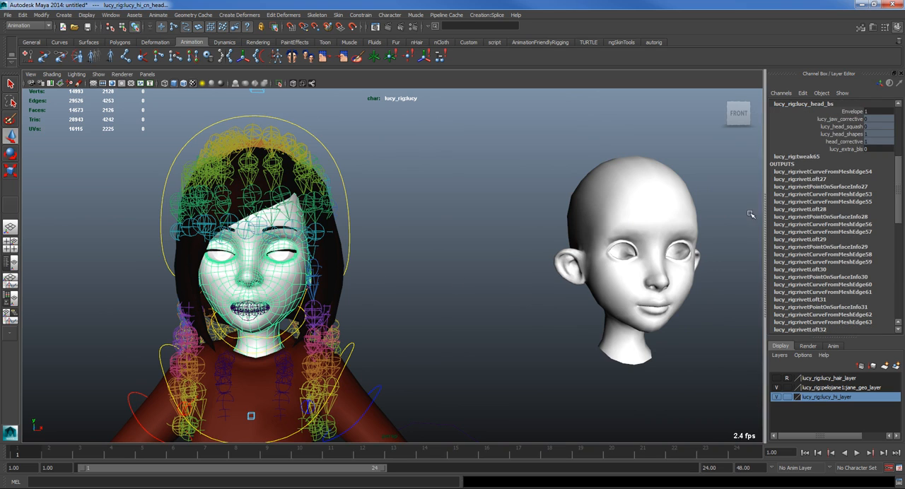
{"action": "left_click", "coordinate": [845, 149]}
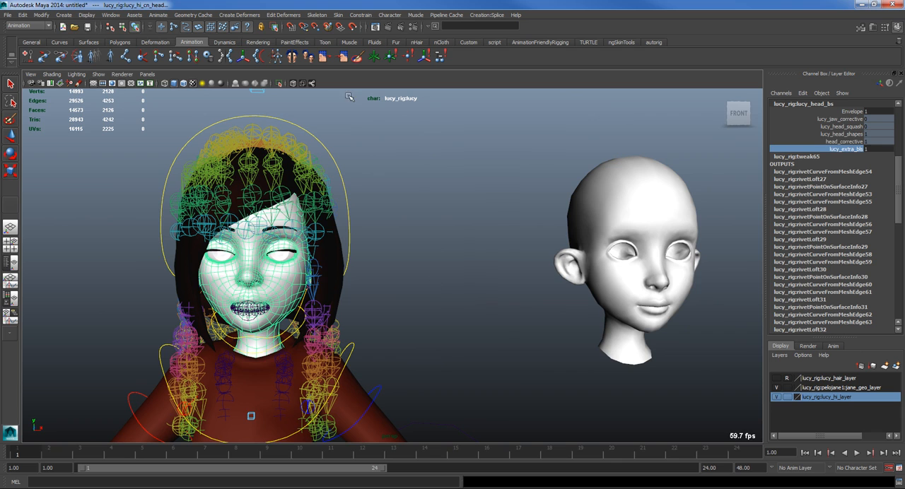
Step: Isolate the rig's head in wireframe, compare it with the lucy_extra_bls weight at 0 and 1, and end the isolation
{"action": "left_click", "coordinate": [279, 83]}
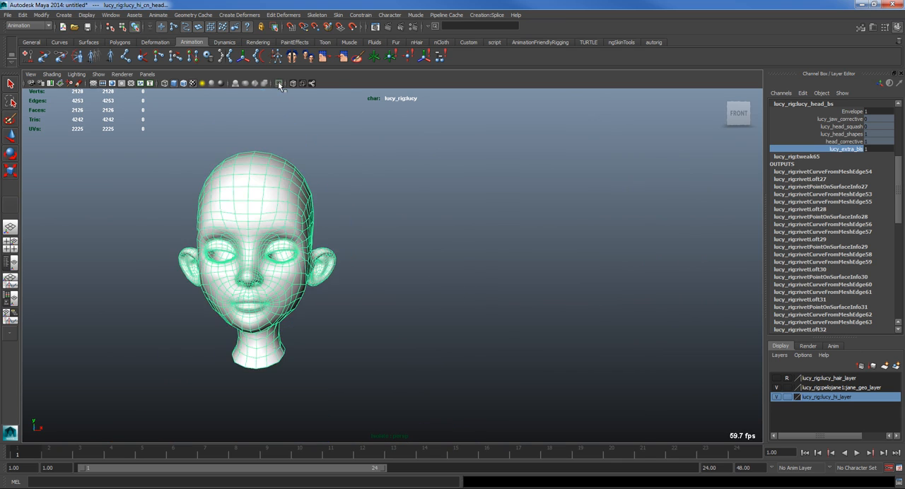
{"action": "key", "text": "f"}
{"action": "key", "text": "4"}
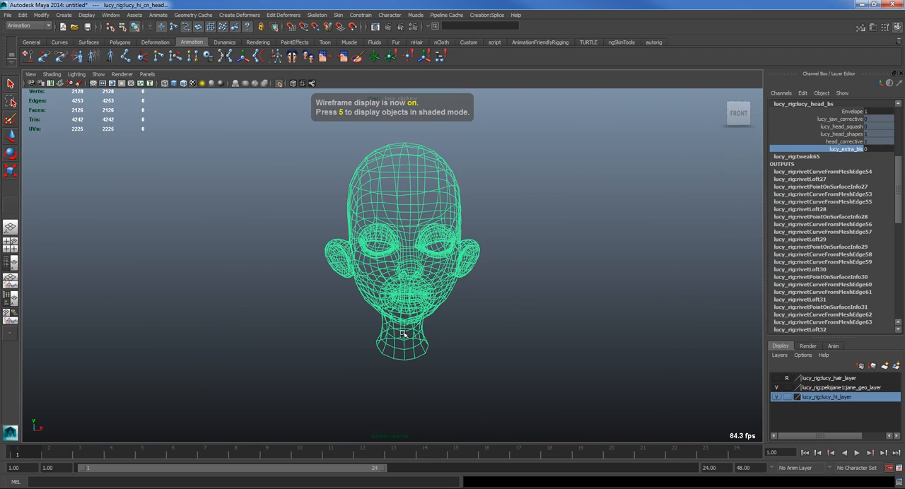
{"action": "scroll", "coordinate": [401, 334], "scroll_direction": "up", "scroll_amount": 5}
{"action": "scroll", "coordinate": [302, 317], "scroll_direction": "up", "scroll_amount": 4}
{"action": "scroll", "coordinate": [359, 318], "scroll_direction": "down", "scroll_amount": 5}
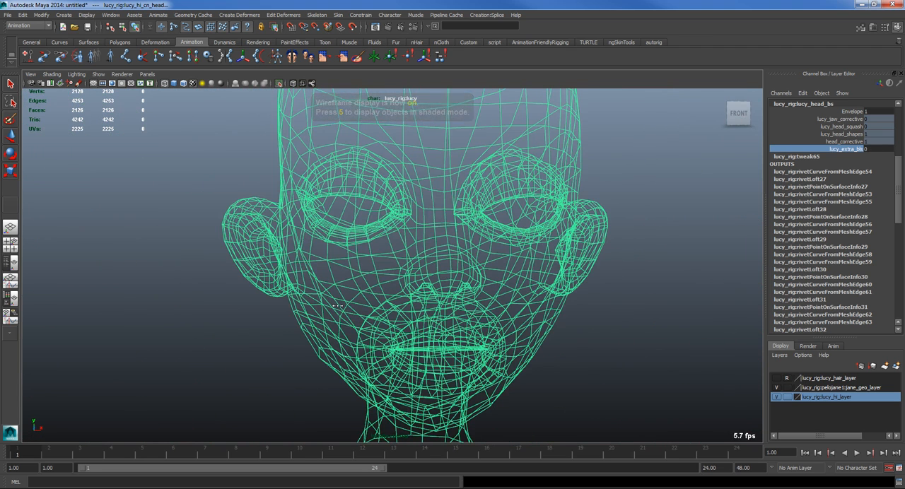
{"action": "middle_click_drag", "start_coordinate": [311, 320], "coordinate": [559, 311]}
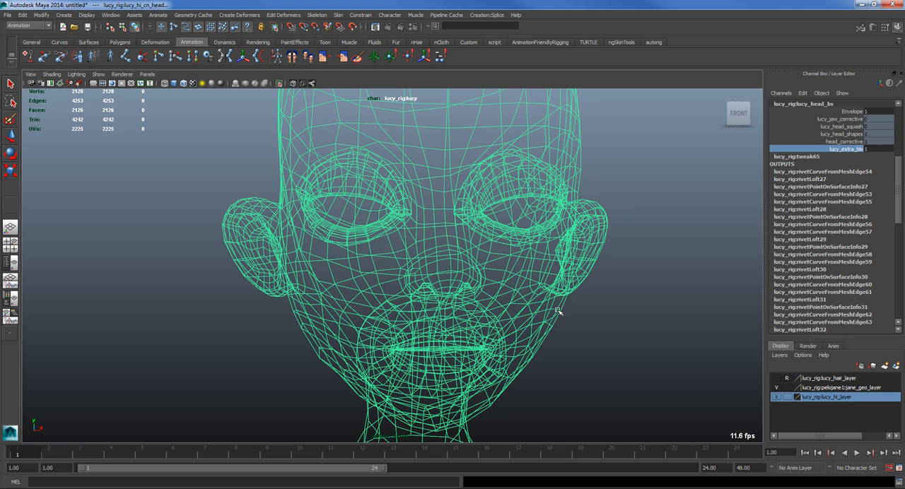
{"action": "left_click", "coordinate": [280, 84]}
{"action": "scroll", "coordinate": [483, 280], "scroll_direction": "down", "scroll_amount": 8}
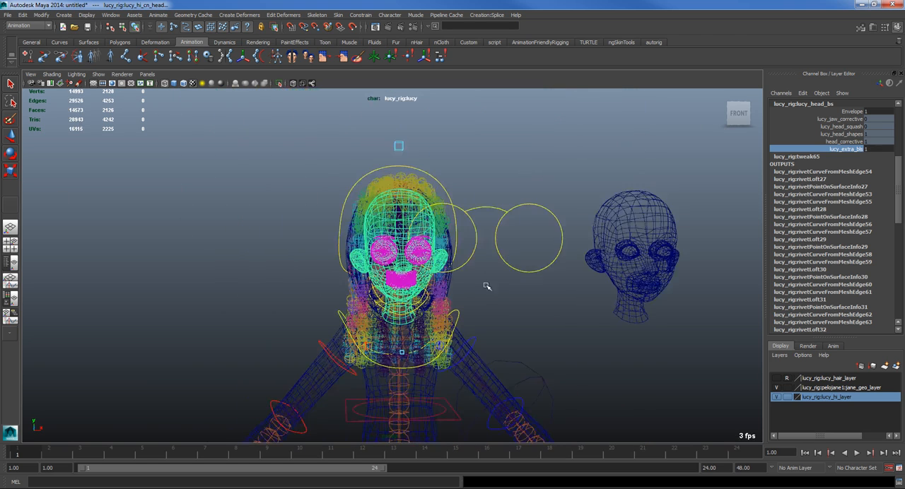
Step: Select the lucy_extra_bls head mesh and frame it in textured shaded display
{"action": "middle_click_drag", "start_coordinate": [499, 293], "coordinate": [422, 277], "text": "alt"}
{"action": "left_click", "coordinate": [490, 265]}
{"action": "left_click", "coordinate": [526, 191]}
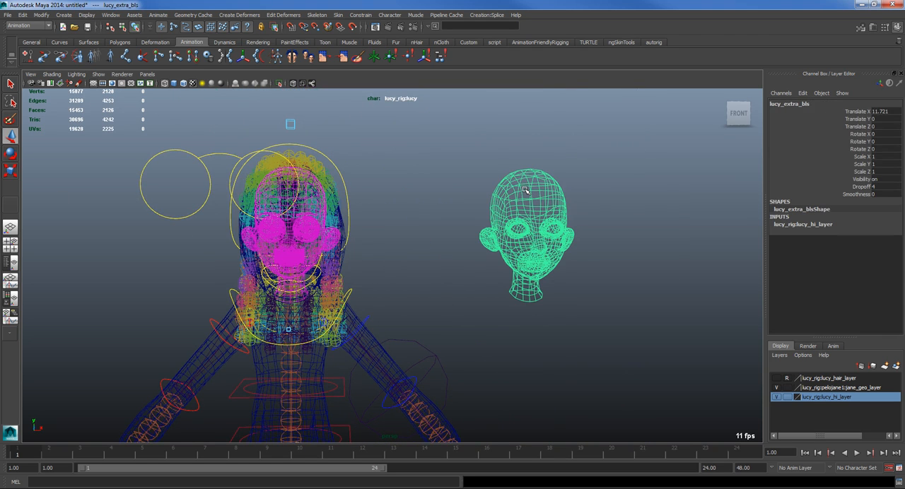
{"action": "key", "text": "6"}
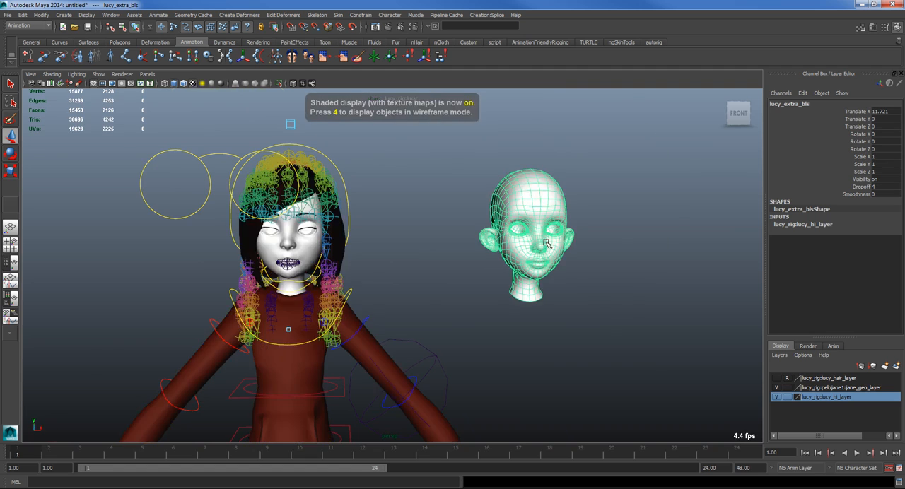
{"action": "key", "text": "f"}
{"action": "scroll", "coordinate": [438, 276], "scroll_direction": "down", "scroll_amount": 3}
Step: Pull a cheek vertex of lucy_extra_bls outward with soft selection to test the blend shape on the rig
{"action": "right_click_drag", "start_coordinate": [448, 259], "coordinate": [439, 263]}
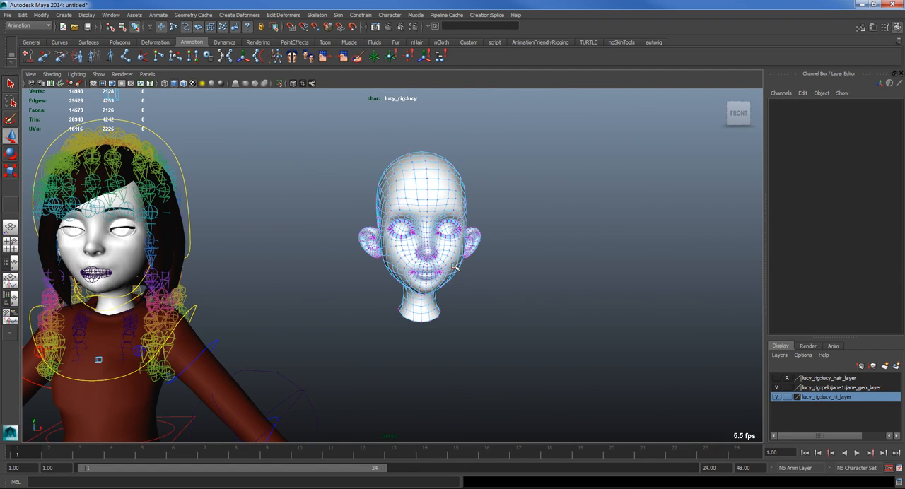
{"action": "left_click", "coordinate": [456, 267]}
{"action": "key", "text": "b"}
{"action": "left_click_drag", "start_coordinate": [467, 273], "coordinate": [319, 295]}
{"action": "left_click_drag", "start_coordinate": [454, 269], "coordinate": [471, 273]}
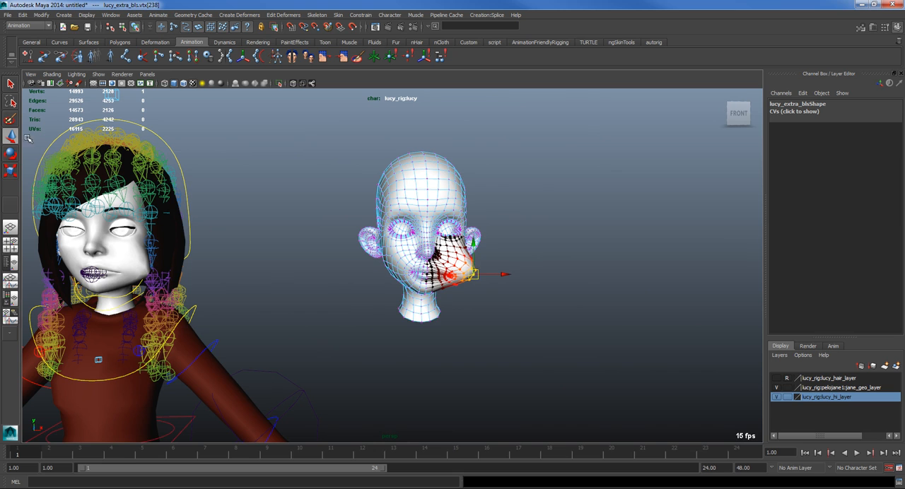
Step: Rotate the lucy_ac_cn_head control to about -41.5, 10.7 and -1.3 degrees in X, Y and Z
{"action": "left_click", "coordinate": [161, 141]}
{"action": "middle_click_drag", "start_coordinate": [144, 204], "coordinate": [269, 236], "text": "alt"}
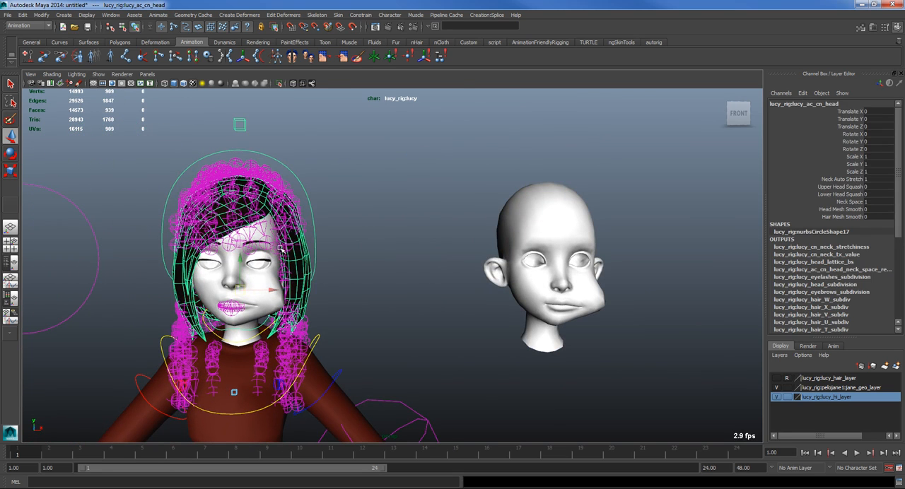
{"action": "key", "text": "e"}
{"action": "left_click_drag", "start_coordinate": [248, 313], "coordinate": [258, 280]}
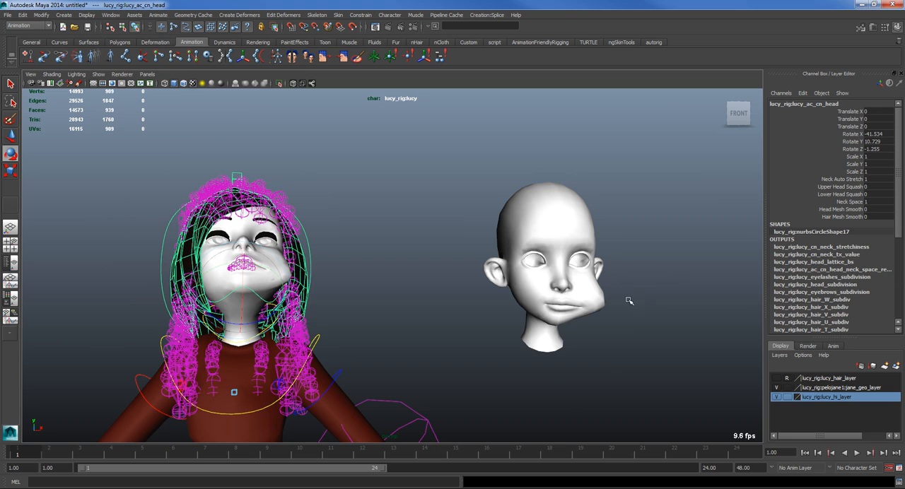
Step: Move the bulging cheek of lucy_extra_bls back inward while the rig's head stays rotated
{"action": "left_click", "coordinate": [608, 303]}
{"action": "right_click_drag", "start_coordinate": [608, 302], "coordinate": [566, 304]}
{"action": "left_click", "coordinate": [602, 293]}
{"action": "key", "text": "w"}
{"action": "left_click_drag", "start_coordinate": [604, 306], "coordinate": [589, 307]}
Step: Undo the cheek edits on lucy_extra_bls and the rotation of the rig's head control
{"action": "key", "text": "ctrl+z"}
{"action": "key", "text": "ctrl+z"}
{"action": "key", "text": "ctrl+z"}
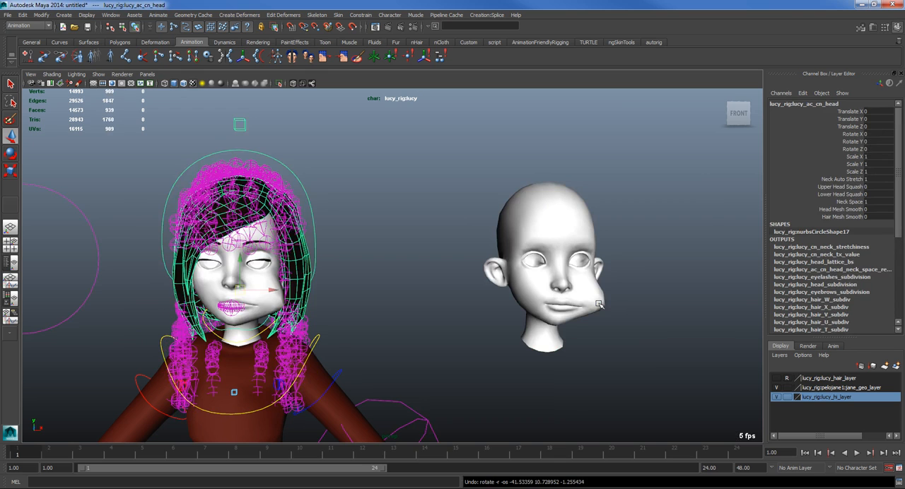
{"action": "key", "text": "ctrl+z"}
{"action": "key", "text": "ctrl+z"}
{"action": "key", "text": "ctrl+z"}
{"action": "key", "text": "ctrl+z"}
{"action": "key", "text": "ctrl+z"}
{"action": "key", "text": "ctrl+z"}
{"action": "key", "text": "ctrl+z"}
{"action": "key", "text": "ctrl+z"}
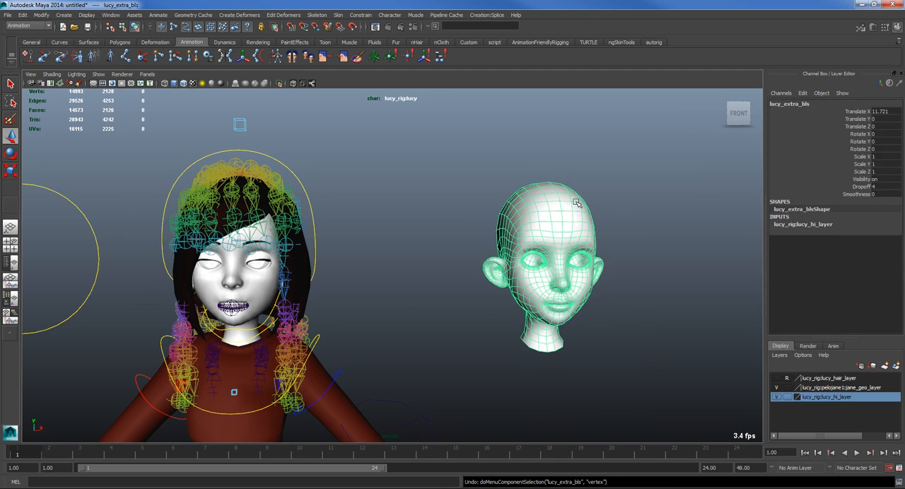
Step: Clear the selection and examine the undeformed lucy_extra_bls head from several angles
{"action": "left_click", "coordinate": [409, 350]}
{"action": "left_click_drag", "start_coordinate": [516, 323], "coordinate": [475, 320], "text": "alt"}
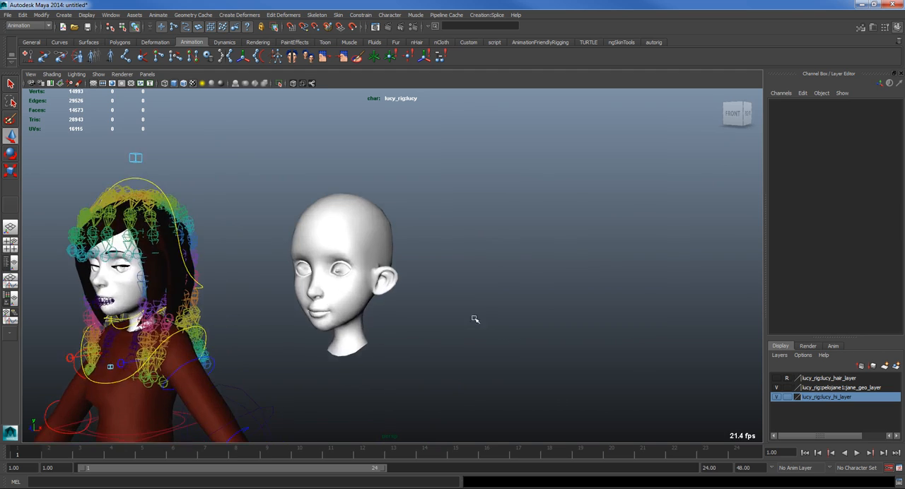
{"action": "middle_click_drag", "start_coordinate": [475, 320], "coordinate": [565, 333], "text": "alt"}
{"action": "right_click_drag", "start_coordinate": [471, 340], "coordinate": [559, 342], "text": "alt"}
{"action": "middle_click_drag", "start_coordinate": [488, 381], "coordinate": [495, 244], "text": "alt"}
{"action": "left_click_drag", "start_coordinate": [460, 246], "coordinate": [503, 239], "text": "alt"}
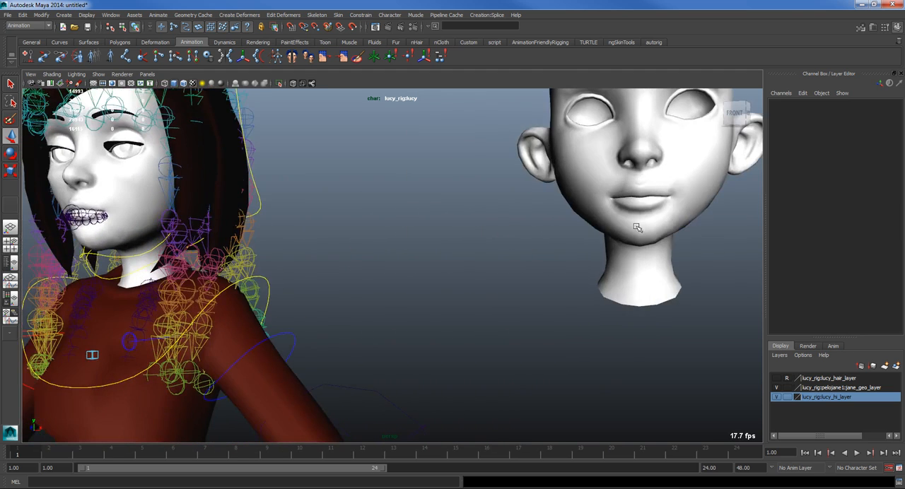
{"action": "middle_click_drag", "start_coordinate": [694, 194], "coordinate": [619, 288], "text": "alt"}
{"action": "middle_click_drag", "start_coordinate": [555, 286], "coordinate": [589, 216], "text": "alt"}
{"action": "right_click_drag", "start_coordinate": [588, 216], "coordinate": [675, 210], "text": "alt"}
{"action": "middle_click_drag", "start_coordinate": [676, 210], "coordinate": [615, 220], "text": "alt"}
{"action": "mouse_move", "coordinate": [615, 220]}
{"action": "left_mouse_down", "text": "alt"}
{"action": "mouse_move", "coordinate": [576, 233]}
{"action": "mouse_move", "coordinate": [616, 233]}
{"action": "left_mouse_up", "text": "alt"}
{"action": "middle_click_drag", "start_coordinate": [520, 232], "coordinate": [560, 236], "text": "alt"}
{"action": "right_click_drag", "start_coordinate": [658, 232], "coordinate": [588, 228], "text": "alt"}
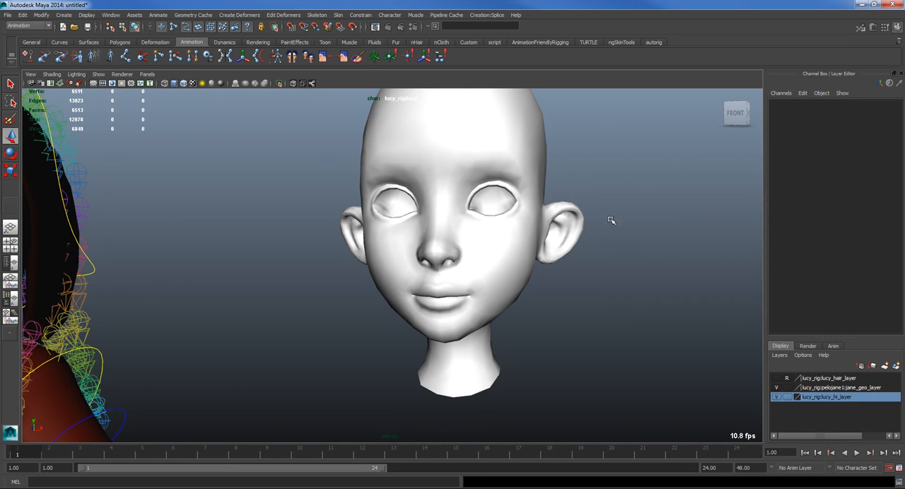
Step: Turn on wireframe over shading and place a joint at the nose tip of the lucy_extra_bls head with the Joint Tool
{"action": "left_click", "coordinate": [446, 252]}
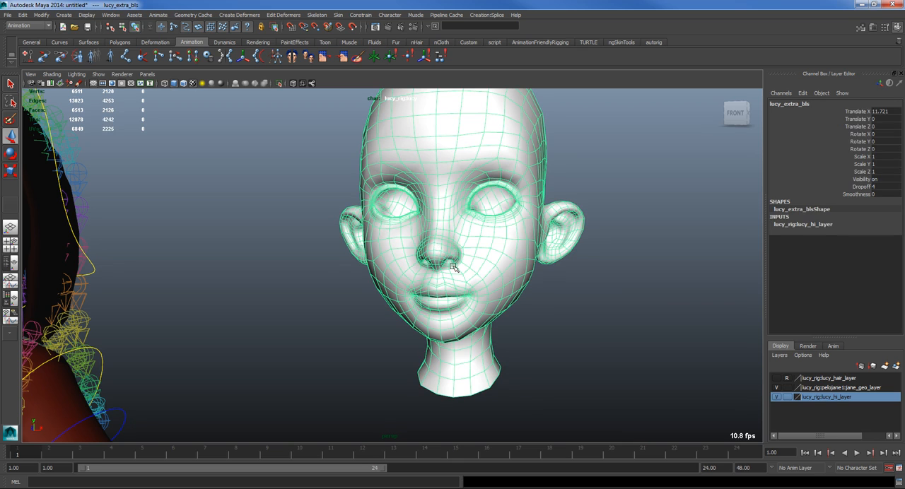
{"action": "left_click", "coordinate": [127, 57]}
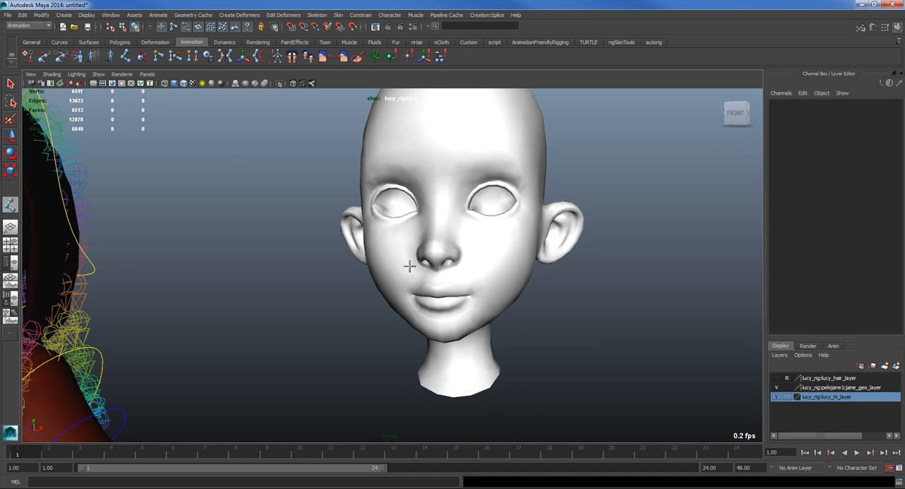
{"action": "left_click", "coordinate": [192, 83]}
{"action": "scroll", "coordinate": [455, 238], "scroll_direction": "up", "scroll_amount": 3}
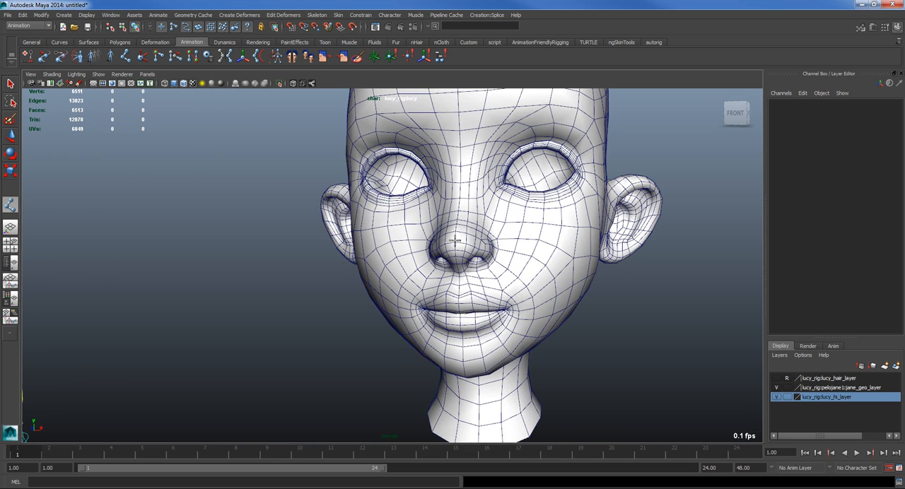
{"action": "left_click", "coordinate": [455, 242]}
Step: Examine the new joint's placement at the nose tip from side and three-quarter views
{"action": "left_click_drag", "start_coordinate": [488, 347], "coordinate": [355, 341], "text": "alt"}
{"action": "key", "text": "f"}
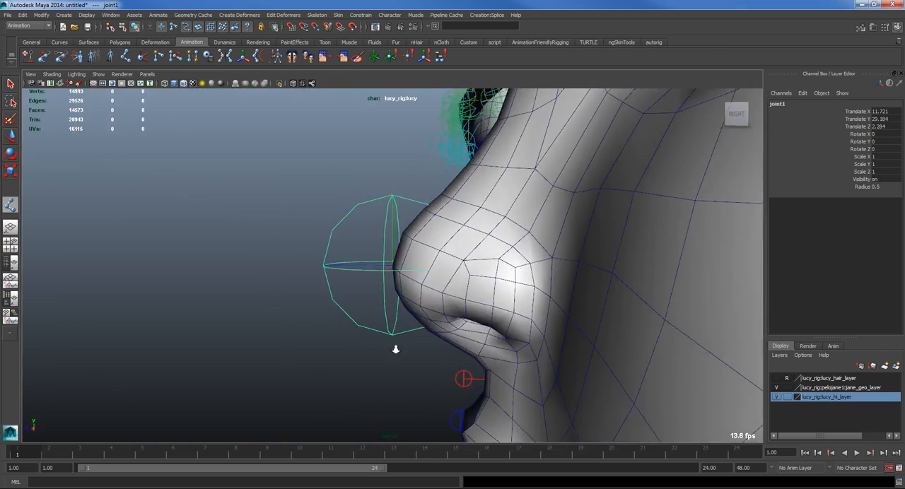
{"action": "right_click_drag", "start_coordinate": [396, 349], "coordinate": [222, 373], "text": "alt"}
{"action": "left_click_drag", "start_coordinate": [222, 372], "coordinate": [325, 339], "text": "alt"}
{"action": "right_click_drag", "start_coordinate": [326, 339], "coordinate": [283, 332], "text": "alt"}
{"action": "left_click_drag", "start_coordinate": [406, 293], "coordinate": [396, 336], "text": "alt"}
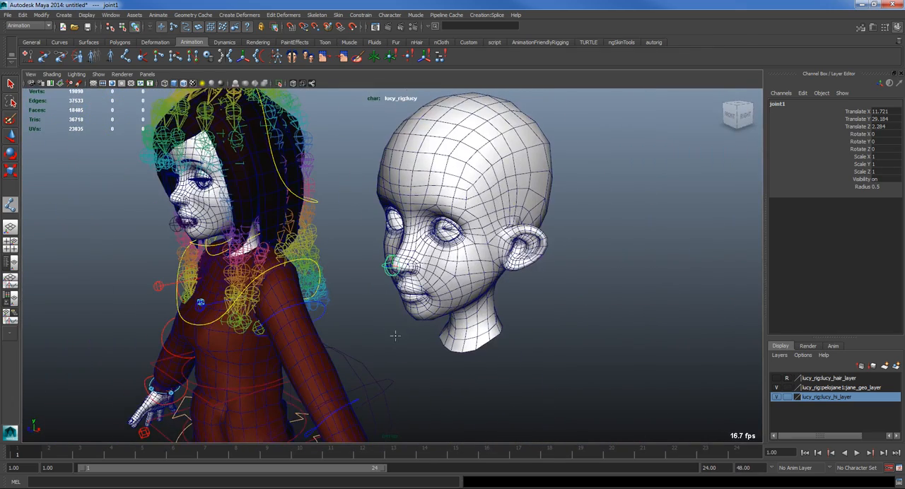
{"action": "right_click_drag", "start_coordinate": [427, 293], "coordinate": [409, 241], "text": "alt"}
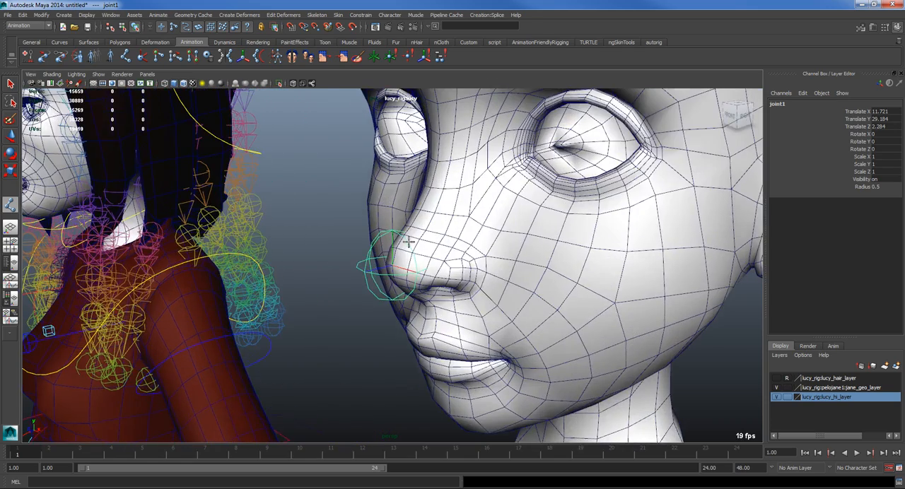
{"action": "left_click_drag", "start_coordinate": [421, 261], "coordinate": [431, 231], "text": "alt"}
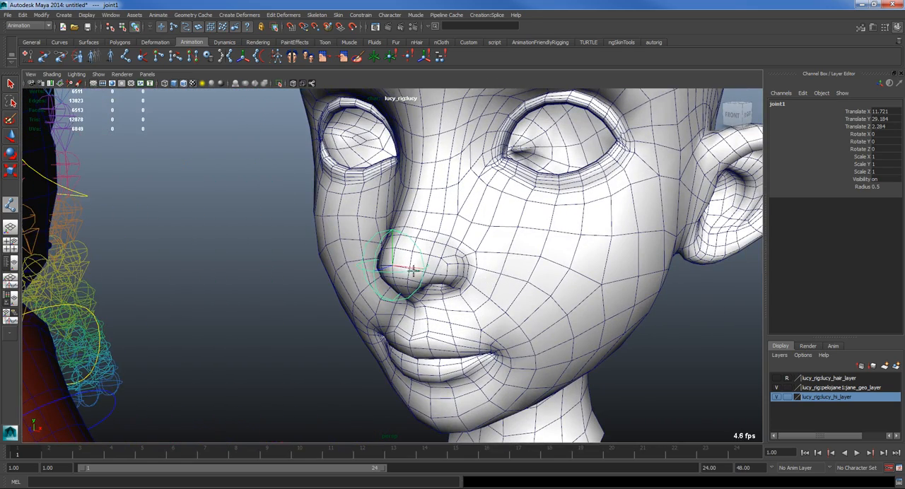
Step: Duplicate the nose joint and move the copy back inside the head to a Translate Z of about 0.365
{"action": "key", "text": "w"}
{"action": "right_click_drag", "start_coordinate": [593, 282], "coordinate": [517, 285], "text": "alt"}
{"action": "left_click_drag", "start_coordinate": [517, 285], "coordinate": [449, 282], "text": "alt"}
{"action": "key", "text": "ctrl+d"}
{"action": "left_click_drag", "start_coordinate": [365, 266], "coordinate": [434, 269]}
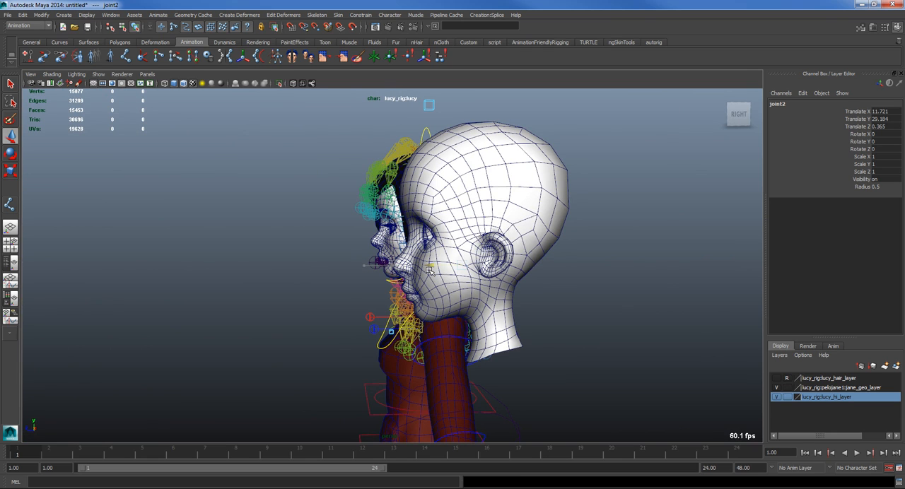
Step: Turn on X-ray display for joints and examine the duplicated joint's position inside the lucy_extra_bls head from both sides
{"action": "left_click", "coordinate": [312, 86]}
{"action": "left_click_drag", "start_coordinate": [385, 254], "coordinate": [480, 268], "text": "alt"}
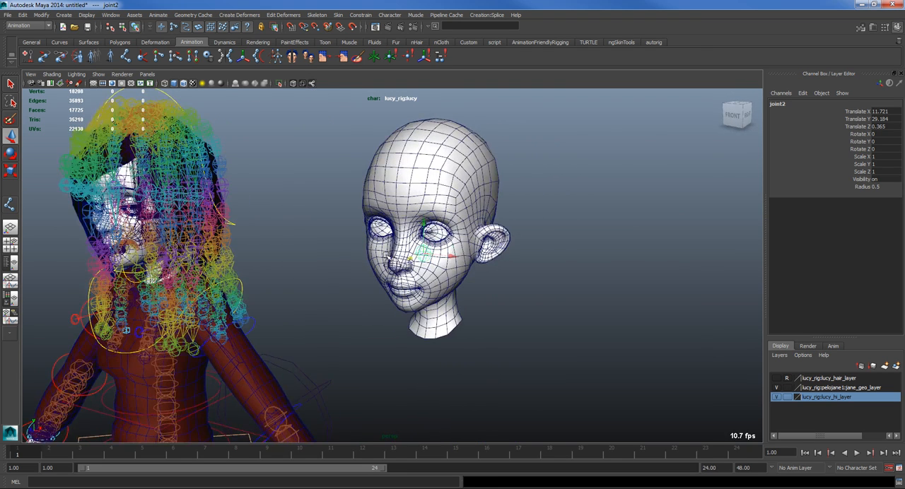
{"action": "left_click_drag", "start_coordinate": [387, 256], "coordinate": [461, 258], "text": "alt"}
{"action": "right_click_drag", "start_coordinate": [376, 254], "coordinate": [627, 238], "text": "alt"}
{"action": "left_click_drag", "start_coordinate": [314, 281], "coordinate": [396, 283], "text": "alt"}
{"action": "middle_click_drag", "start_coordinate": [383, 211], "coordinate": [510, 206], "text": "alt"}
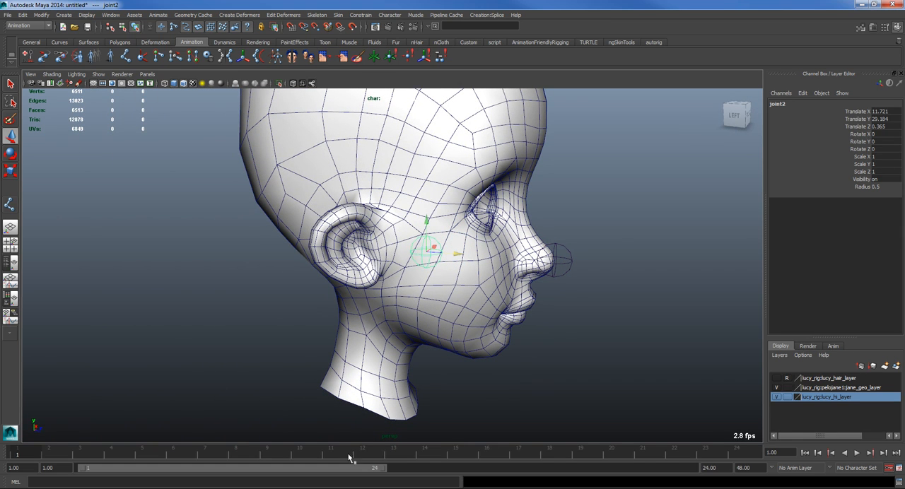
{"action": "left_click_drag", "start_coordinate": [515, 316], "coordinate": [373, 319], "text": "alt"}
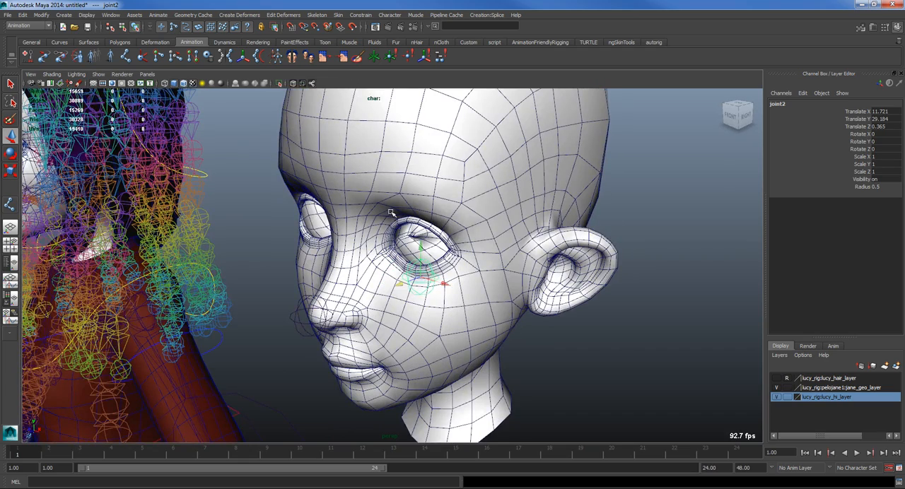
{"action": "right_click_drag", "start_coordinate": [399, 305], "coordinate": [548, 194], "text": "alt"}
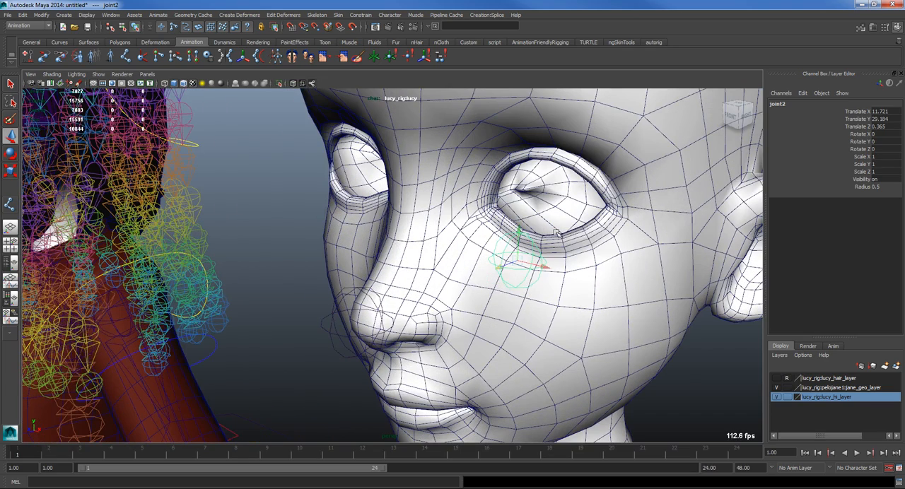
{"action": "left_click_drag", "start_coordinate": [518, 261], "coordinate": [530, 267]}
{"action": "key", "text": "ctrl+z"}
{"action": "right_click_drag", "start_coordinate": [461, 304], "coordinate": [414, 299], "text": "alt"}
{"action": "mouse_move", "coordinate": [413, 300]}
{"action": "left_mouse_down", "text": "alt"}
{"action": "mouse_move", "coordinate": [372, 297]}
{"action": "mouse_move", "coordinate": [403, 297]}
{"action": "left_mouse_up", "text": "alt"}
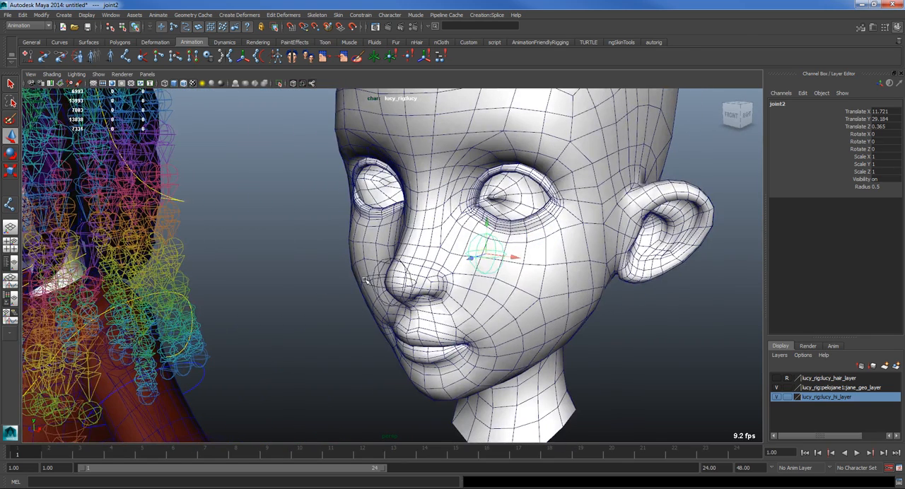
Step: Rename the duplicated joint inside the lucy_extra_bls head as zero_jnt
{"action": "left_click", "coordinate": [777, 104]}
{"action": "type", "text": "zero"}
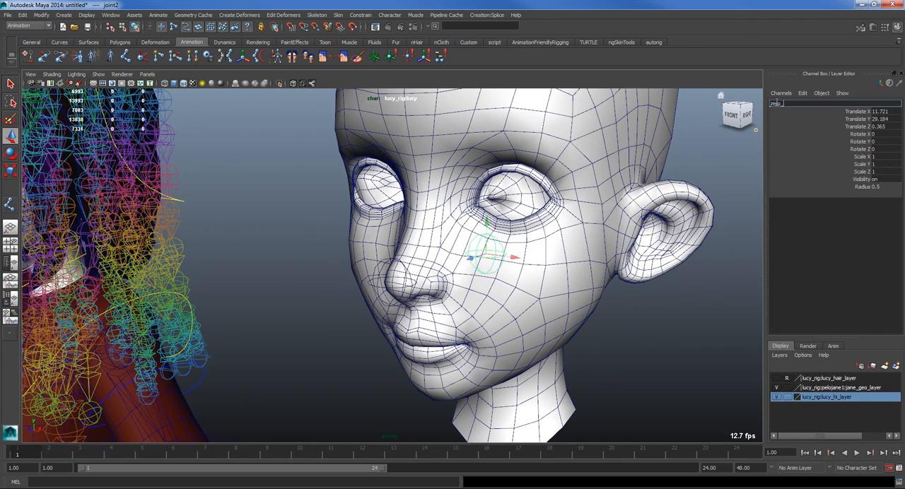
{"action": "type", "text": "_jnt_"}
{"action": "key", "text": "Return"}
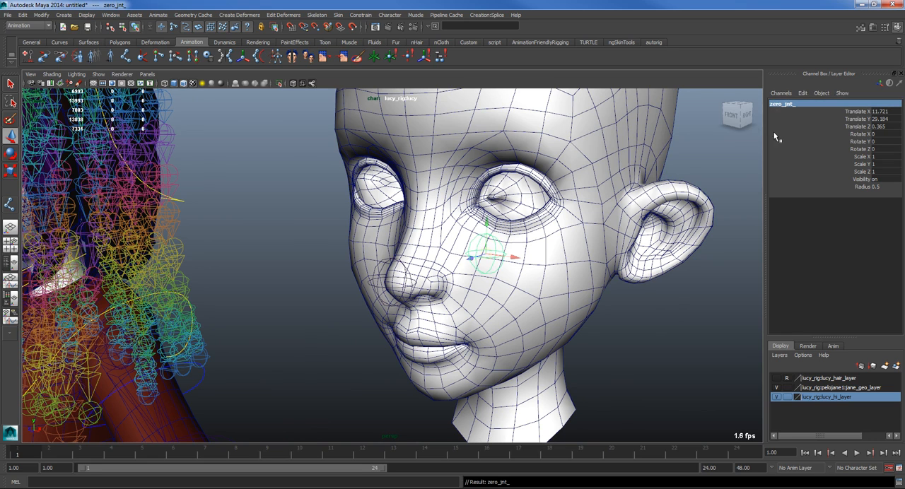
{"action": "left_click", "coordinate": [783, 105]}
{"action": "key", "text": "BackSpace"}
{"action": "key", "text": "Return"}
Step: Rename the joint at the nose tip of the lucy_extra_bls head as noseTip_jnt
{"action": "left_click", "coordinate": [376, 281]}
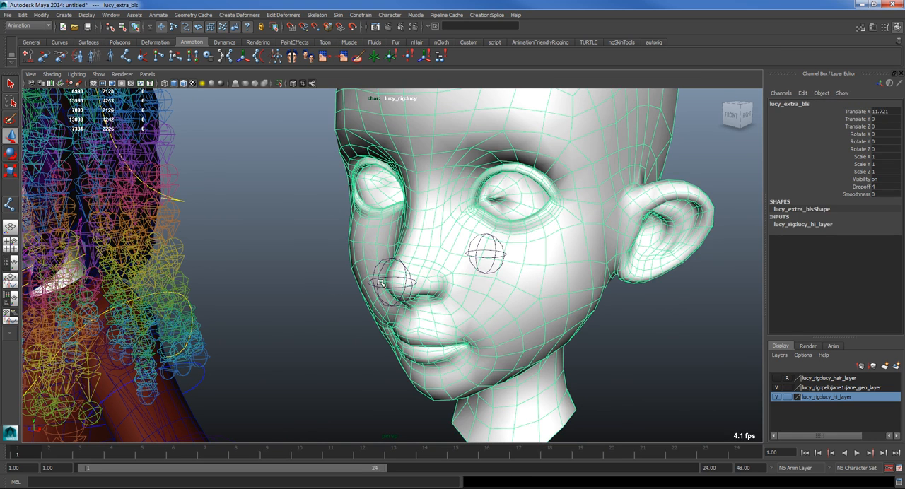
{"action": "left_click_drag", "start_coordinate": [375, 286], "coordinate": [333, 305], "text": "alt"}
{"action": "left_click", "coordinate": [331, 306]}
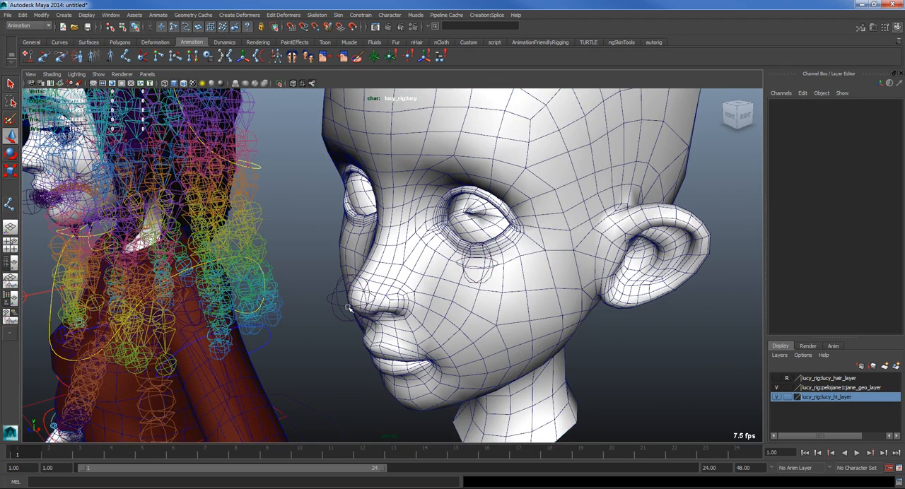
{"action": "left_click", "coordinate": [348, 309]}
{"action": "double_click", "coordinate": [778, 105]}
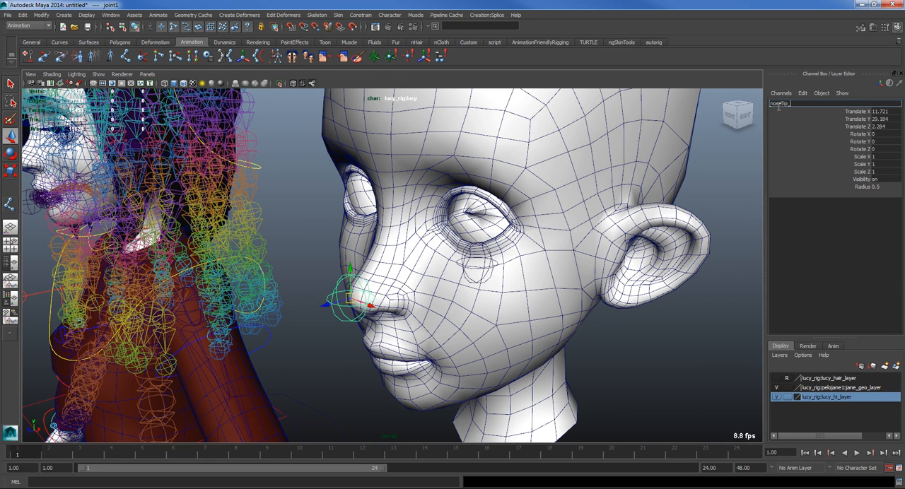
{"action": "type", "text": "noseTip_jnt"}
{"action": "key", "text": "Return"}
Step: Smooth bind the lucy_extra_bls head to zero_jnt and noseTip_jnt, with Bind to set to Selected joints
{"action": "left_click_drag", "start_coordinate": [529, 208], "coordinate": [580, 259], "text": "alt"}
{"action": "left_click", "coordinate": [580, 259]}
{"action": "left_click", "coordinate": [455, 249]}
{"action": "left_click", "coordinate": [418, 258]}
{"action": "left_click", "coordinate": [461, 158]}
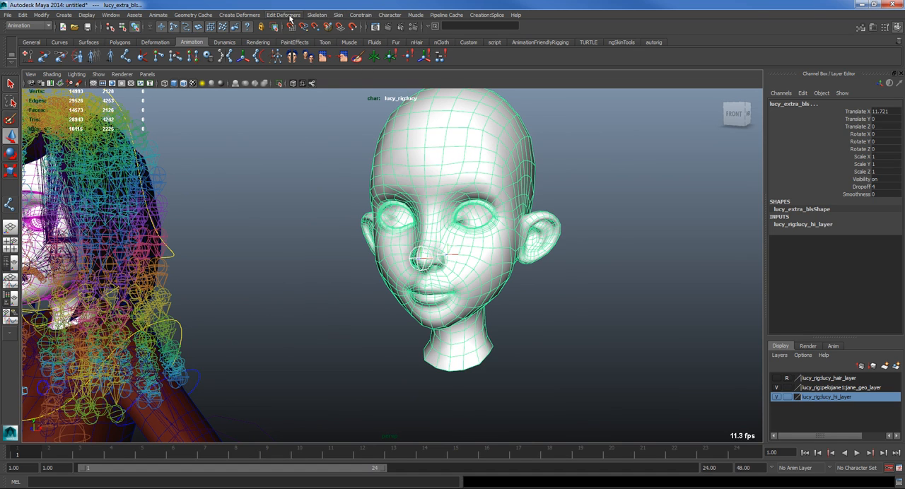
{"action": "left_click", "coordinate": [241, 17]}
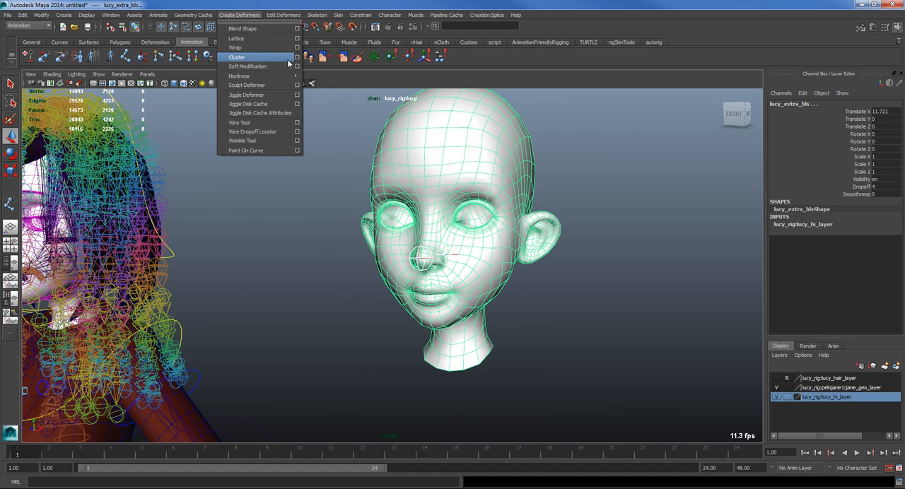
{"action": "left_click", "coordinate": [340, 15]}
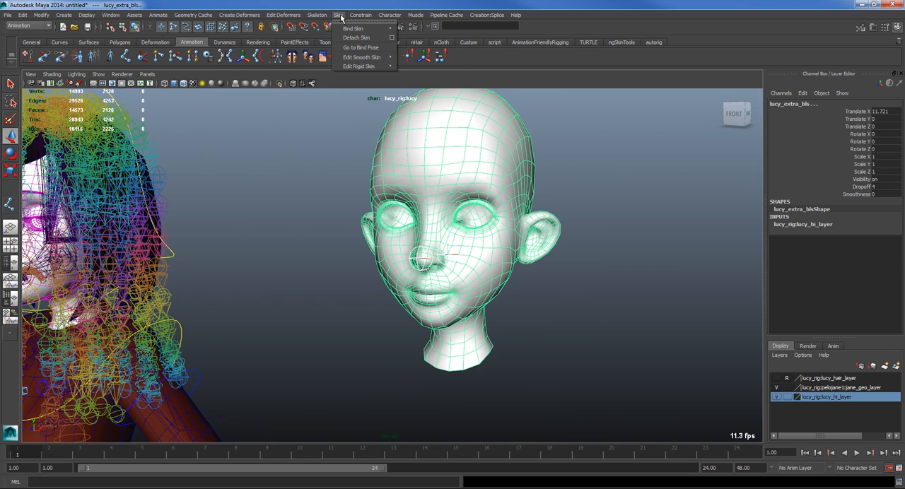
{"action": "mouse_move", "coordinate": [382, 28]}
{"action": "left_click", "coordinate": [460, 33]}
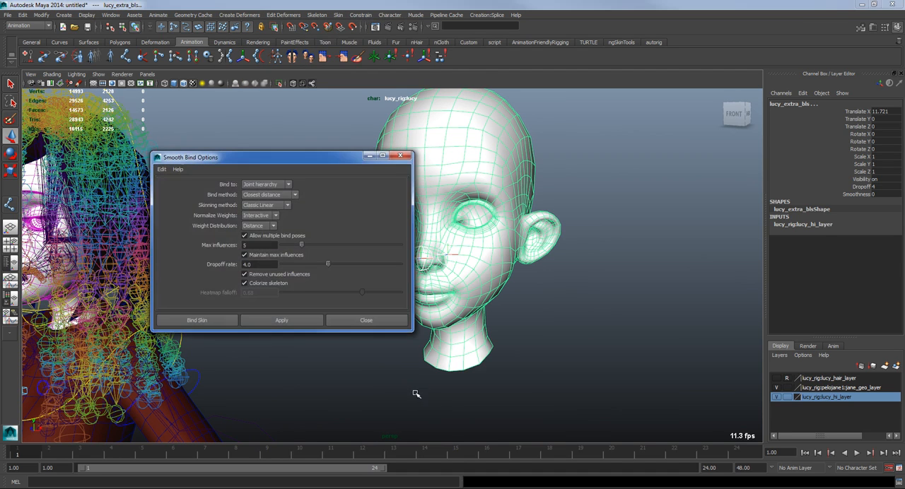
{"action": "left_click", "coordinate": [265, 185]}
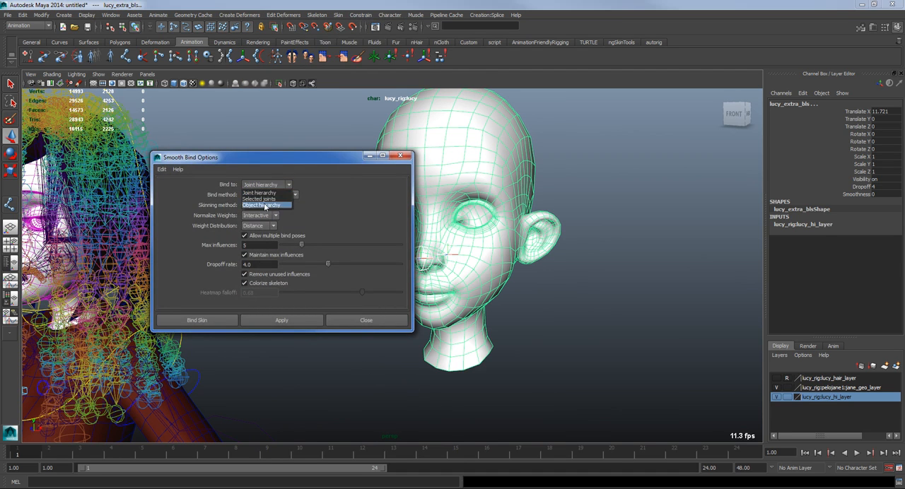
{"action": "left_click", "coordinate": [265, 199]}
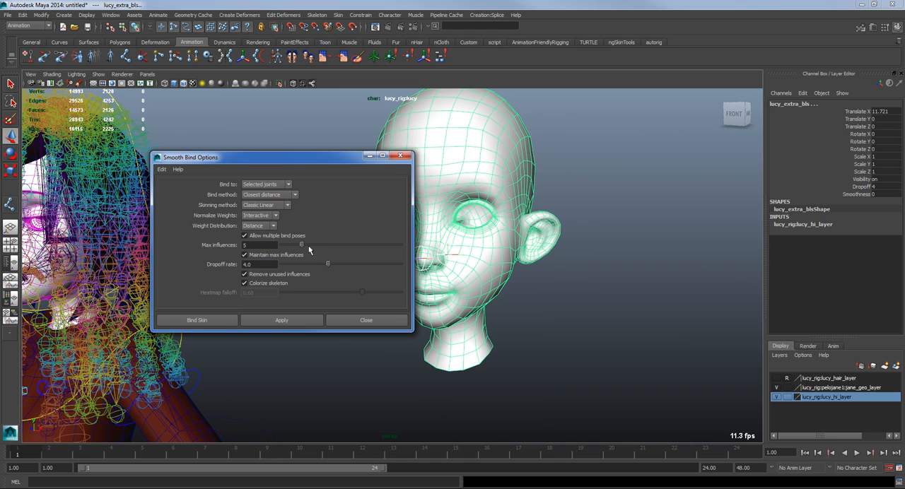
{"action": "left_click", "coordinate": [198, 321]}
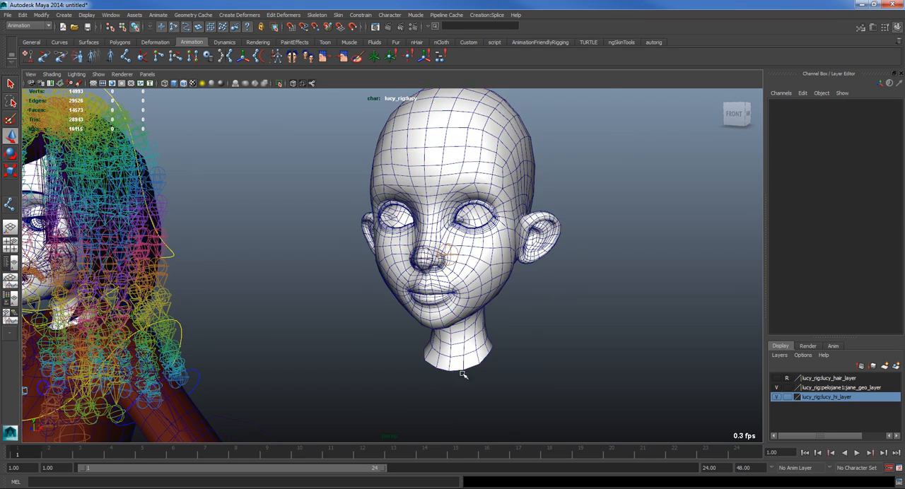
Step: Show the Outliner beside the perspective view and unparent the lucy_extra_bls head from the rig to the world
{"action": "left_click", "coordinate": [10, 263]}
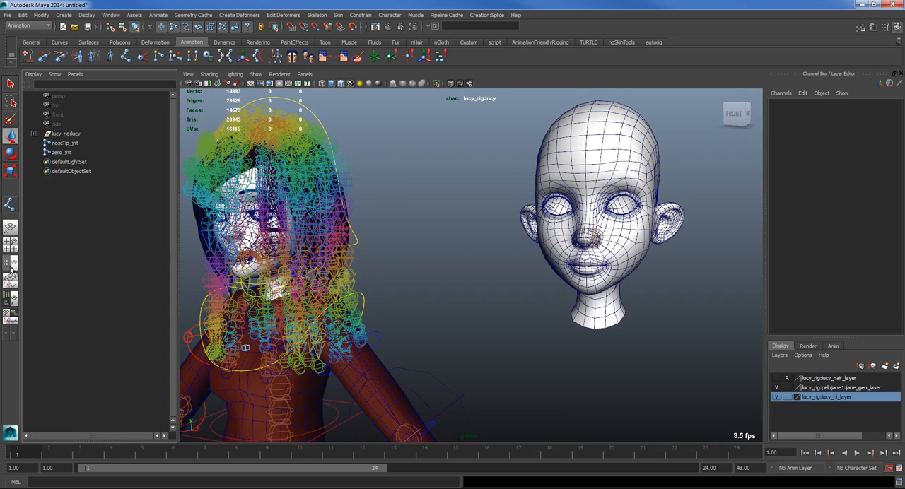
{"action": "left_click", "coordinate": [605, 167]}
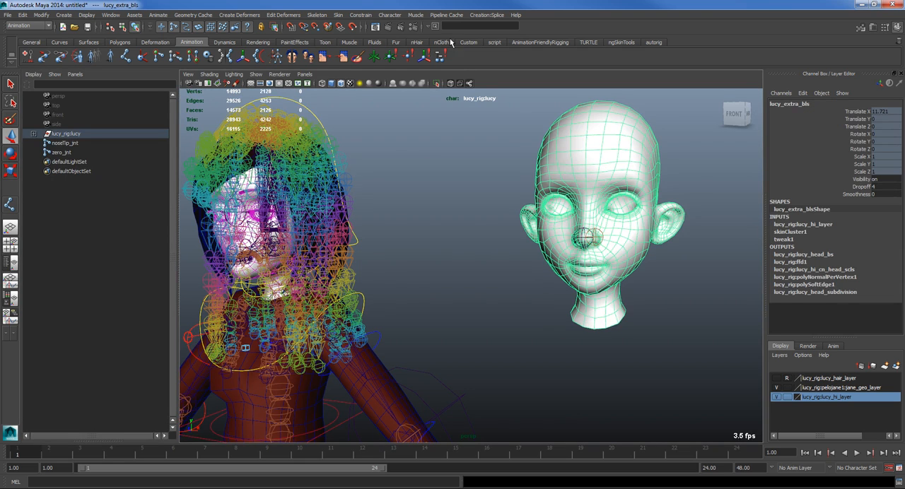
{"action": "key", "text": "shift+p"}
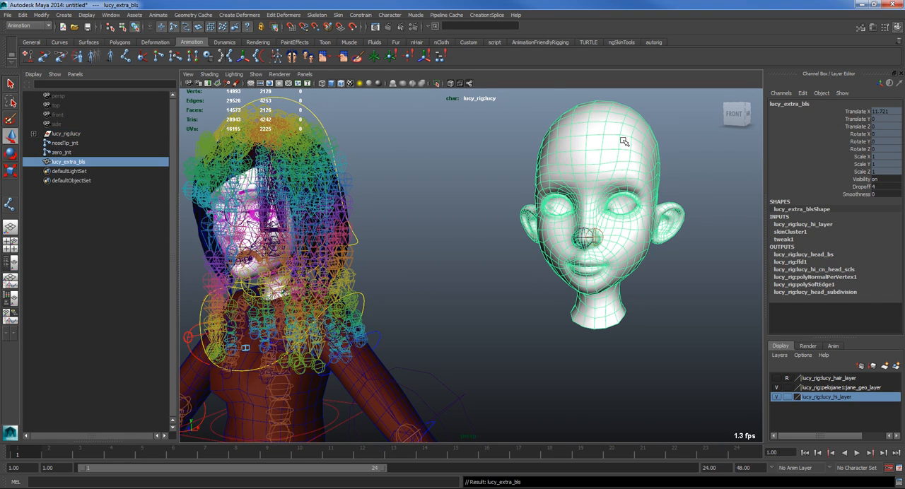
Step: Examine the skinned lucy_extra_bls head and its two joints beside the rigged character
{"action": "right_click_drag", "start_coordinate": [552, 188], "coordinate": [567, 239], "text": "alt"}
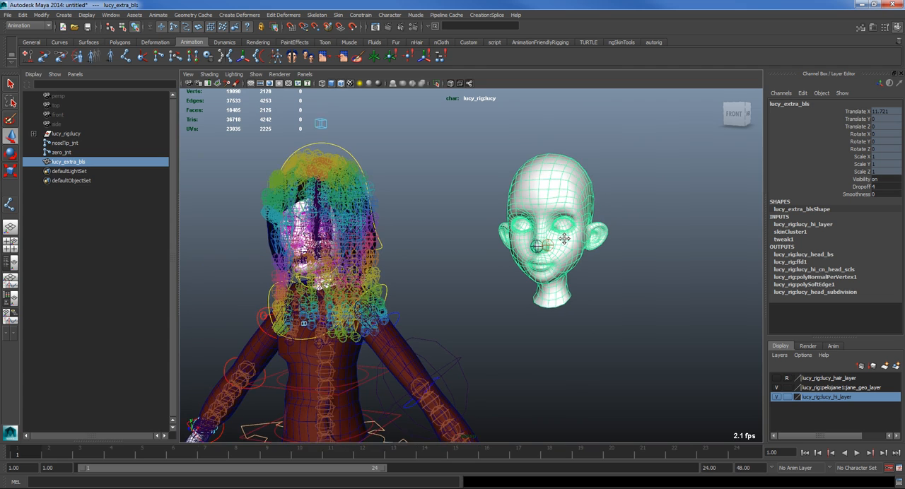
{"action": "middle_click_drag", "start_coordinate": [567, 238], "coordinate": [539, 236], "text": "alt"}
{"action": "left_click_drag", "start_coordinate": [70, 145], "coordinate": [65, 168]}
{"action": "left_click", "coordinate": [361, 244]}
{"action": "middle_click_drag", "start_coordinate": [502, 289], "coordinate": [498, 253], "text": "alt"}
{"action": "right_click_drag", "start_coordinate": [498, 253], "coordinate": [569, 256], "text": "alt"}
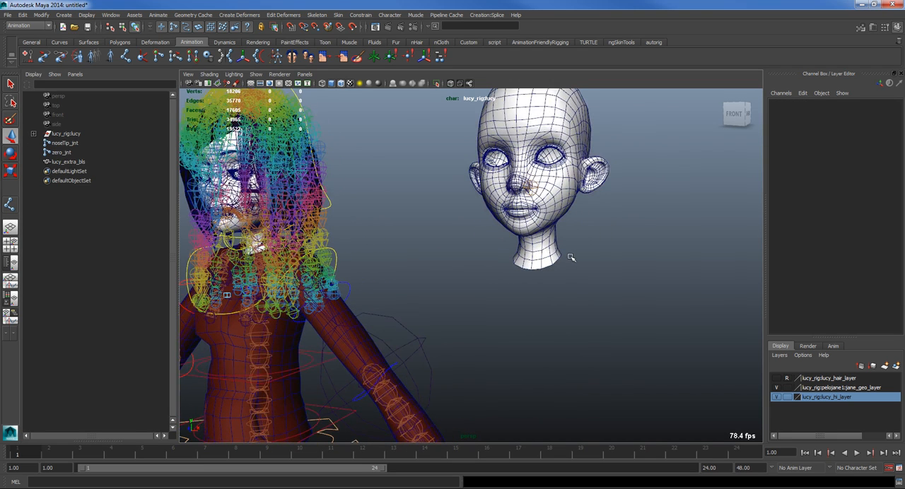
{"action": "middle_click_drag", "start_coordinate": [387, 227], "coordinate": [390, 264], "text": "alt"}
{"action": "right_click_drag", "start_coordinate": [390, 264], "coordinate": [551, 297], "text": "alt"}
{"action": "middle_click_drag", "start_coordinate": [542, 251], "coordinate": [488, 280], "text": "alt"}
Step: Select noseTip_jnt and examine its influence on the nose area and its translate channels
{"action": "left_click", "coordinate": [487, 206]}
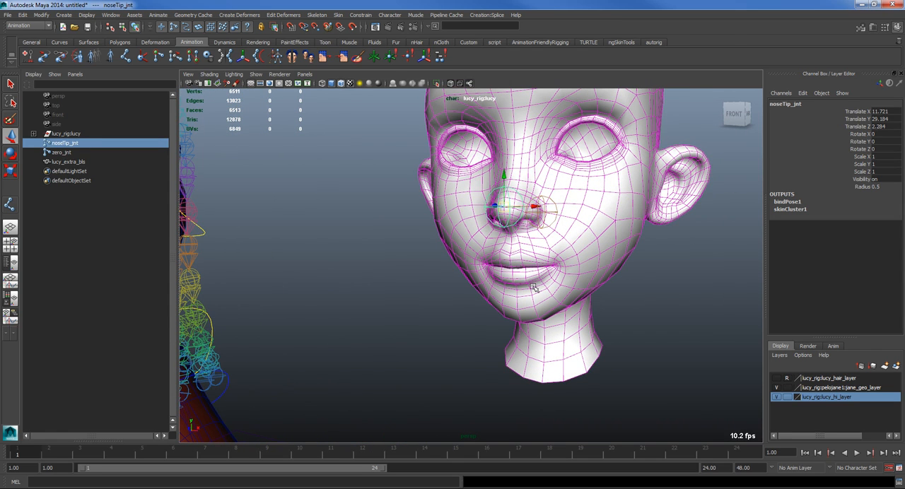
{"action": "middle_click_drag", "start_coordinate": [365, 241], "coordinate": [583, 277], "text": "alt"}
{"action": "right_click_drag", "start_coordinate": [223, 205], "coordinate": [180, 225], "text": "alt"}
{"action": "middle_click_drag", "start_coordinate": [223, 230], "coordinate": [306, 236], "text": "alt"}
{"action": "middle_click_drag", "start_coordinate": [500, 276], "coordinate": [446, 252], "text": "alt"}
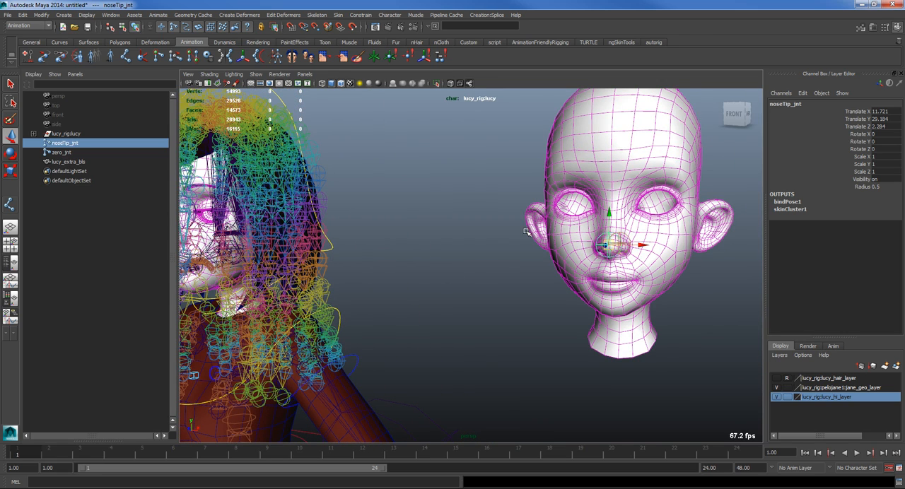
{"action": "scroll", "coordinate": [528, 237], "scroll_direction": "down", "scroll_amount": 2}
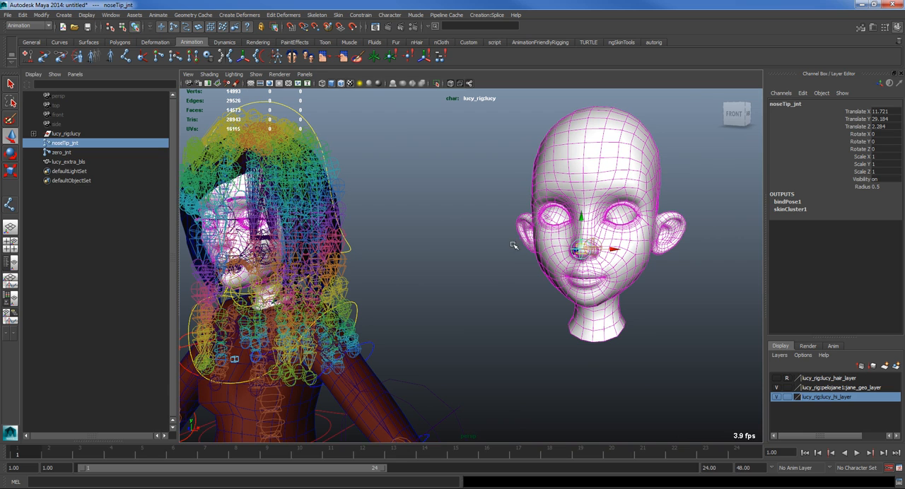
{"action": "scroll", "coordinate": [495, 271], "scroll_direction": "down", "scroll_amount": 1}
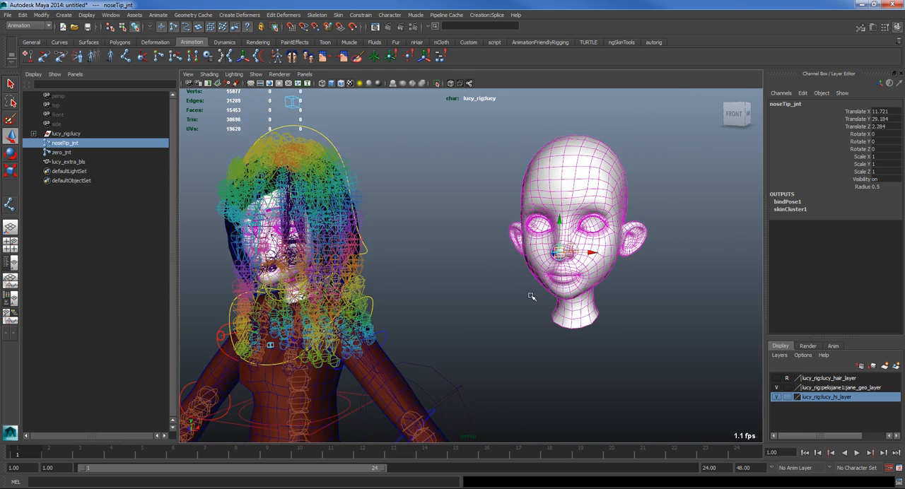
{"action": "right_click_drag", "start_coordinate": [533, 297], "coordinate": [586, 295], "text": "alt"}
{"action": "middle_click_drag", "start_coordinate": [586, 295], "coordinate": [453, 300], "text": "alt"}
{"action": "right_click_drag", "start_coordinate": [453, 300], "coordinate": [580, 319], "text": "alt"}
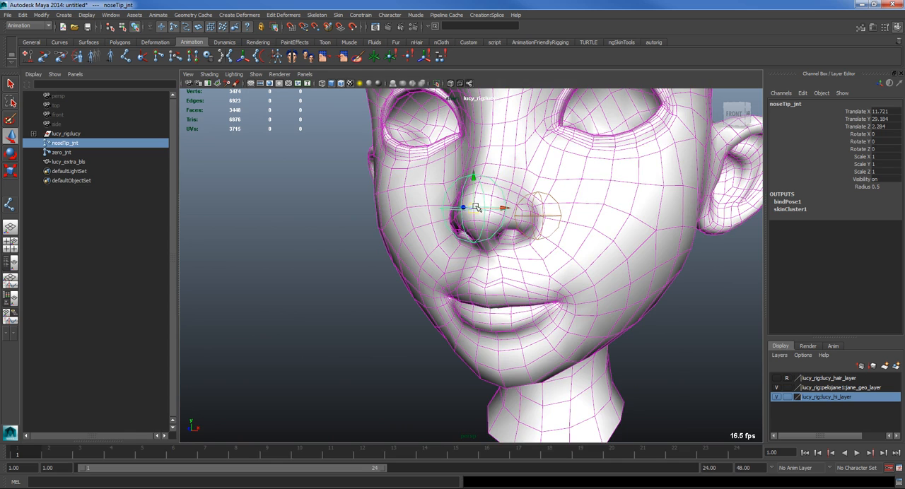
{"action": "right_click_drag", "start_coordinate": [478, 208], "coordinate": [360, 225], "text": "alt"}
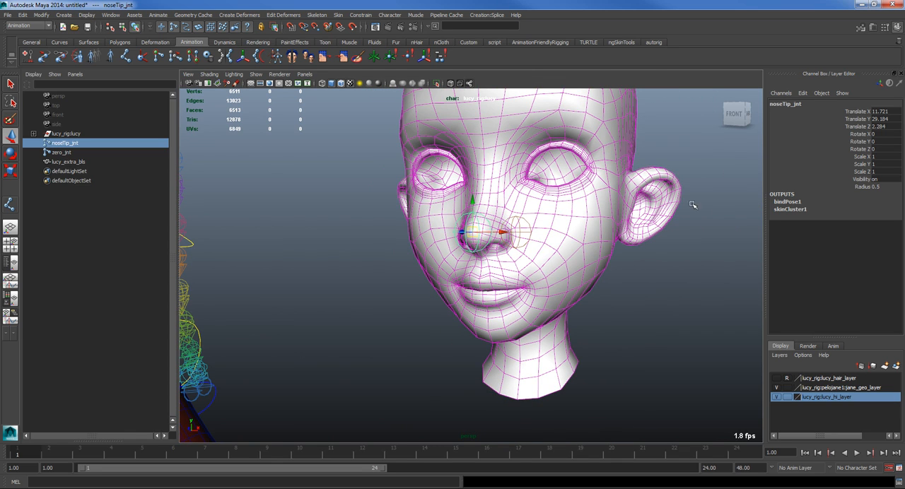
{"action": "left_click_drag", "start_coordinate": [883, 111], "coordinate": [872, 130]}
{"action": "left_click", "coordinate": [852, 127]}
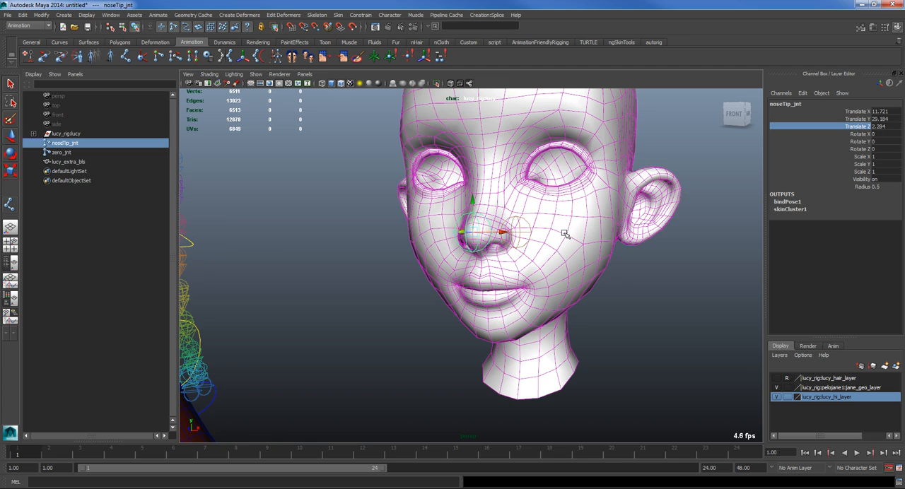
Step: Create an empty group with nothing selected and parent it under noseTip_jnt
{"action": "scroll", "coordinate": [463, 325], "scroll_direction": "down", "scroll_amount": 5}
{"action": "key", "text": "w"}
{"action": "left_click", "coordinate": [446, 335]}
{"action": "left_click_drag", "start_coordinate": [437, 342], "coordinate": [406, 369], "text": "alt"}
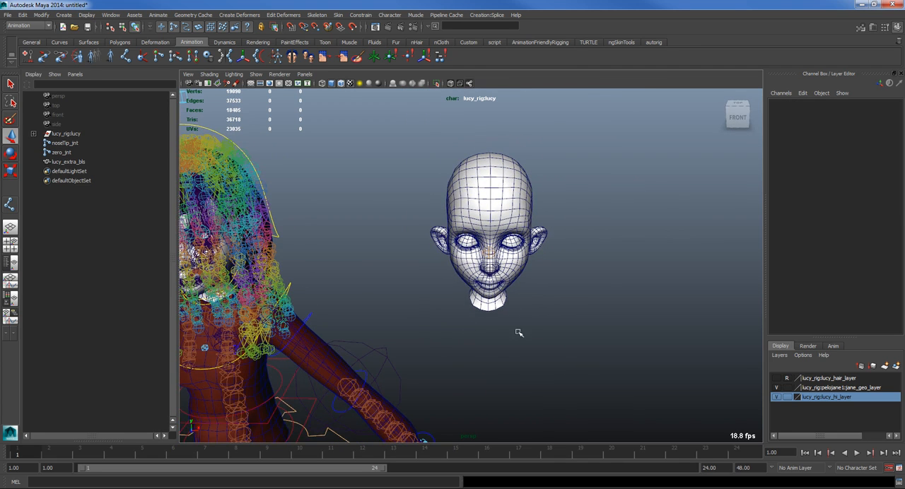
{"action": "left_click_drag", "start_coordinate": [529, 341], "coordinate": [492, 361], "text": "alt"}
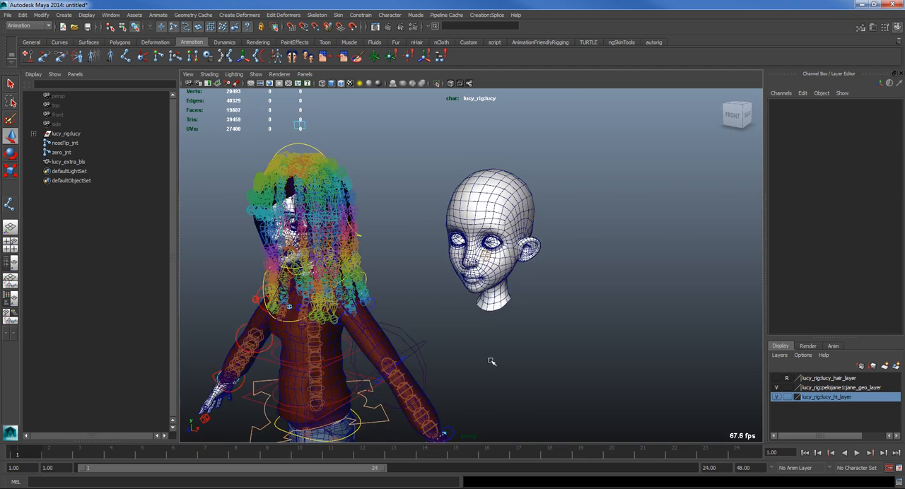
{"action": "key", "text": "ctrl+g"}
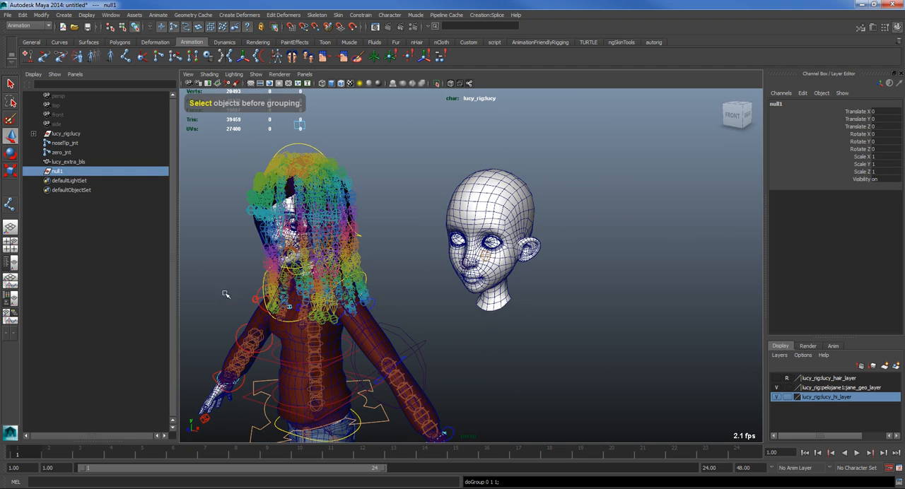
{"action": "right_click_drag", "start_coordinate": [365, 293], "coordinate": [434, 275], "text": "alt"}
{"action": "left_click", "coordinate": [438, 261], "text": "shift"}
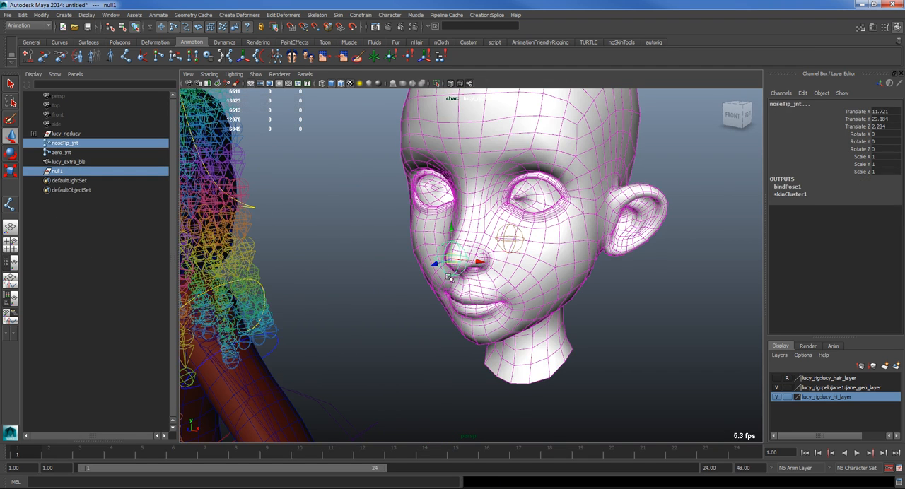
{"action": "key", "text": "p"}
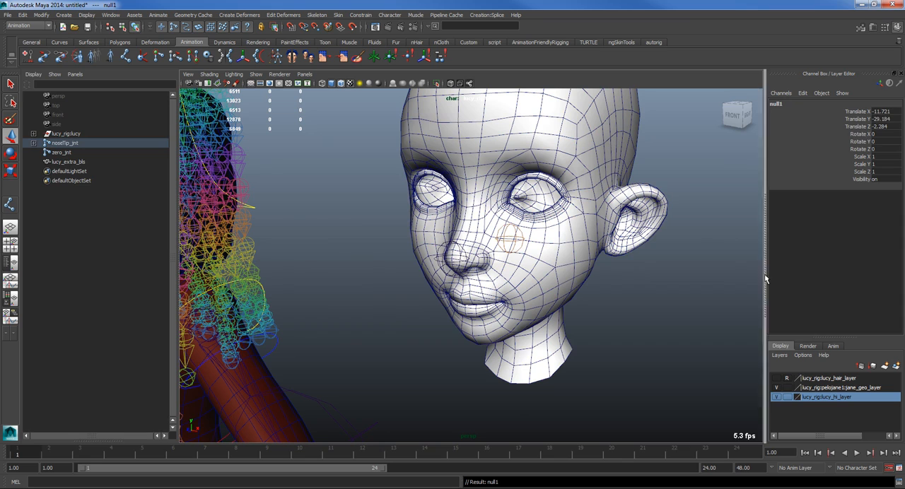
Step: Set the empty group's translate and rotate channels to 0 under noseTip_jnt, and unparent it back to the world
{"action": "left_click_drag", "start_coordinate": [881, 113], "coordinate": [886, 148]}
{"action": "type", "text": "0"}
{"action": "key", "text": "Return"}
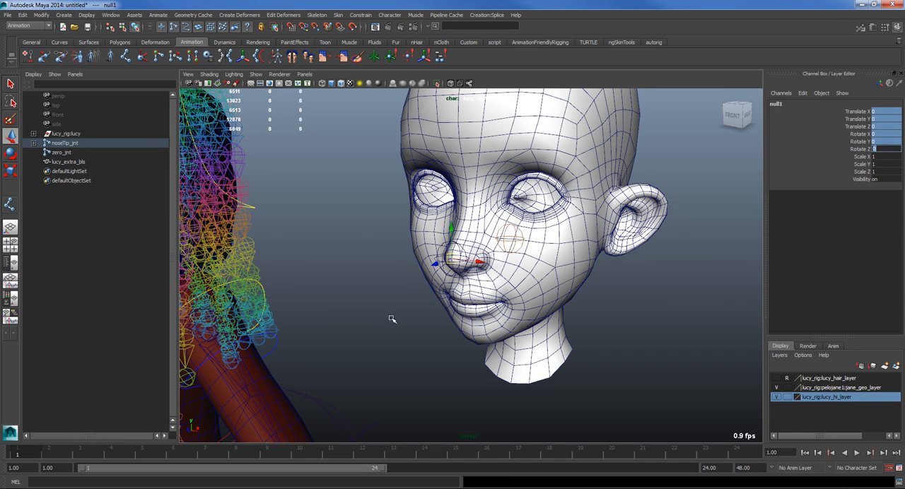
{"action": "left_click", "coordinate": [392, 260]}
{"action": "key", "text": "ctrl+z"}
{"action": "key", "text": "shift+p"}
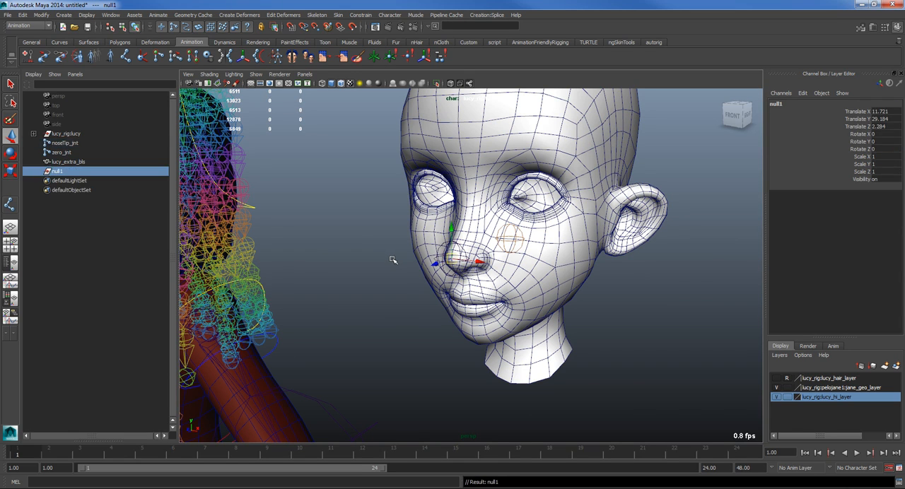
Step: Parent noseTip_jnt under the aligned null1 group so the group holds the joint's offset
{"action": "left_click", "coordinate": [63, 143]}
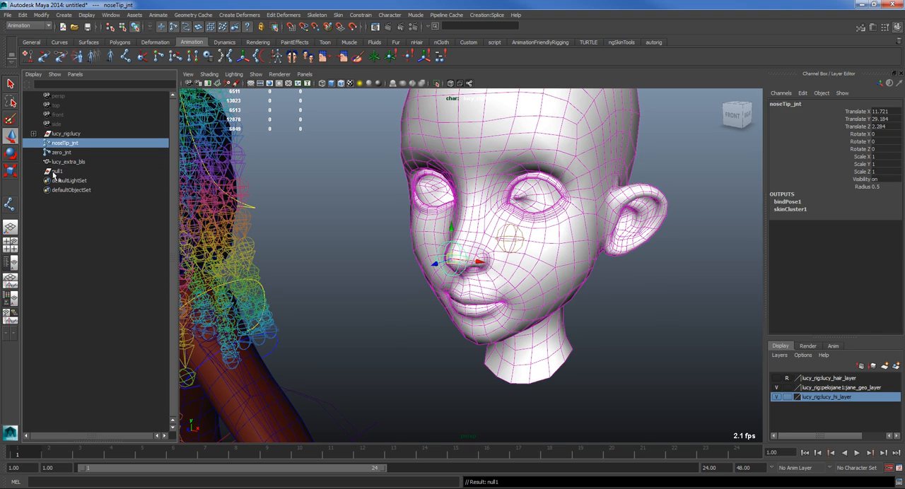
{"action": "left_click", "coordinate": [53, 173], "text": "ctrl"}
{"action": "key", "text": "p"}
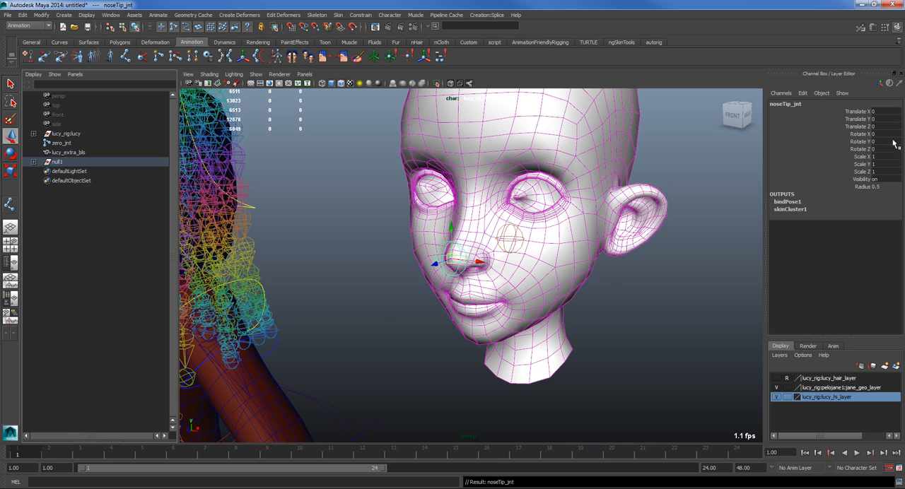
{"action": "scroll", "coordinate": [458, 281], "scroll_direction": "up", "scroll_amount": 5}
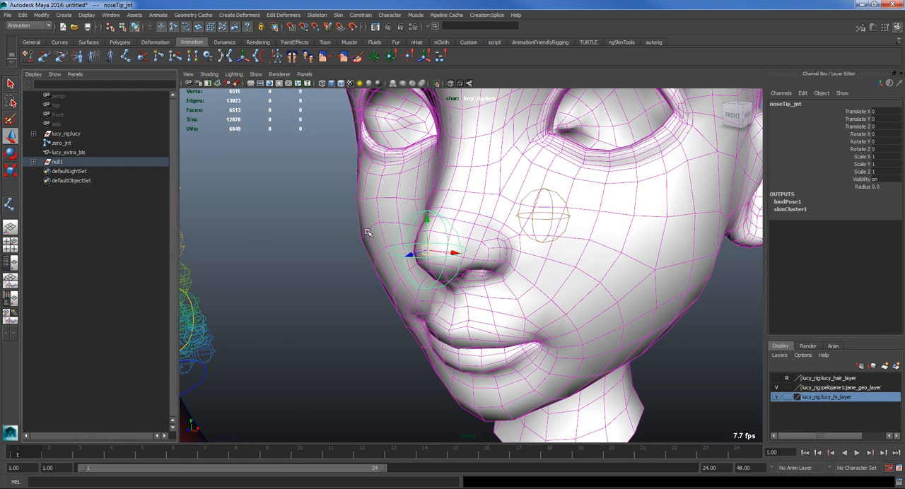
Step: Rename the null1 group above noseTip_jnt as noseTip_grp
{"action": "left_click", "coordinate": [33, 162]}
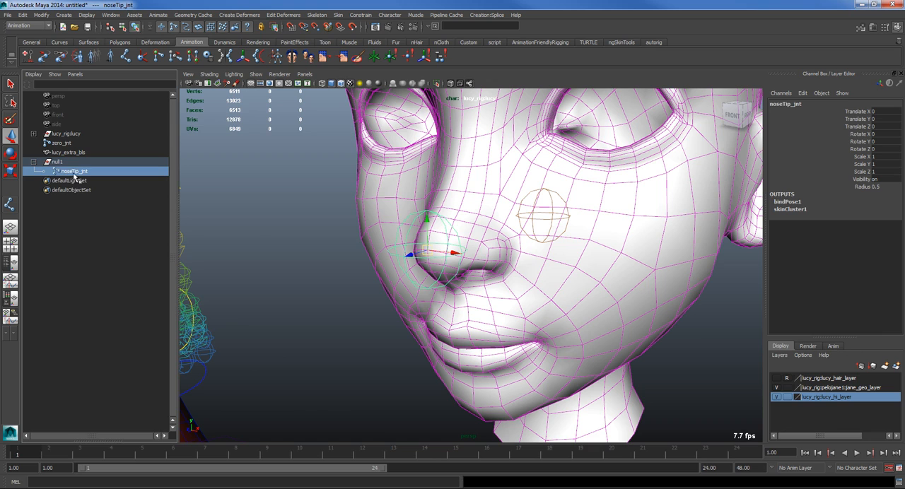
{"action": "double_click", "coordinate": [74, 164]}
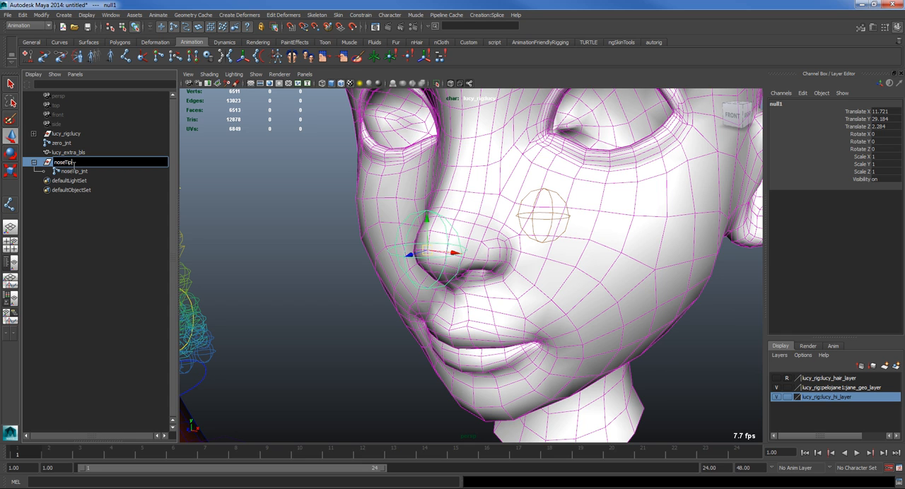
{"action": "type", "text": "noseTip_grp"}
{"action": "key", "text": "Return"}
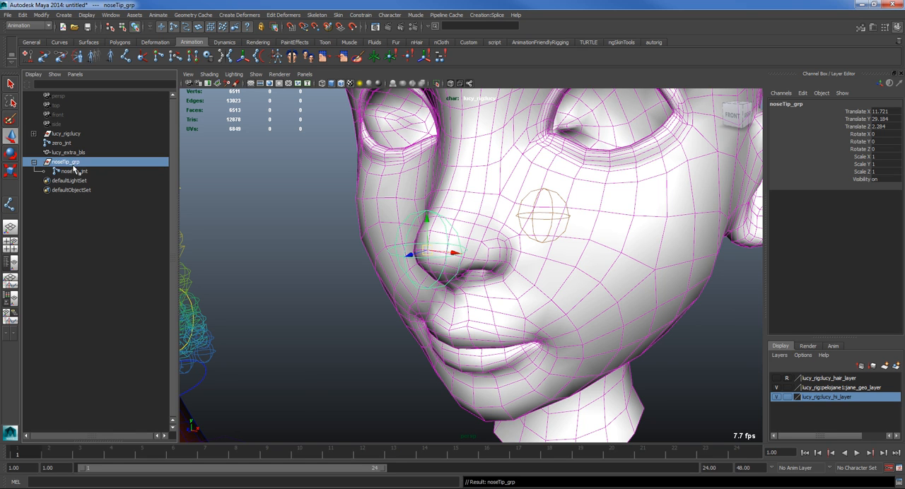
Step: Flood the lucy_extra_bls head with a skin weight of 1 for zero_jnt using the Paint Skin Weights Tool
{"action": "right_click_drag", "start_coordinate": [408, 296], "coordinate": [252, 205], "text": "alt"}
{"action": "left_click_drag", "start_coordinate": [252, 205], "coordinate": [347, 311], "text": "alt"}
{"action": "right_click_drag", "start_coordinate": [347, 311], "coordinate": [222, 326], "text": "alt"}
{"action": "left_click_drag", "start_coordinate": [222, 325], "coordinate": [323, 349], "text": "alt"}
{"action": "right_click_drag", "start_coordinate": [322, 348], "coordinate": [591, 321], "text": "alt"}
{"action": "mouse_move", "coordinate": [591, 321]}
{"action": "middle_mouse_down", "text": "alt"}
{"action": "mouse_move", "coordinate": [624, 319]}
{"action": "mouse_move", "coordinate": [583, 309]}
{"action": "middle_mouse_up", "text": "alt"}
{"action": "right_click_drag", "start_coordinate": [584, 308], "coordinate": [792, 311], "text": "alt"}
{"action": "left_click", "coordinate": [565, 235]}
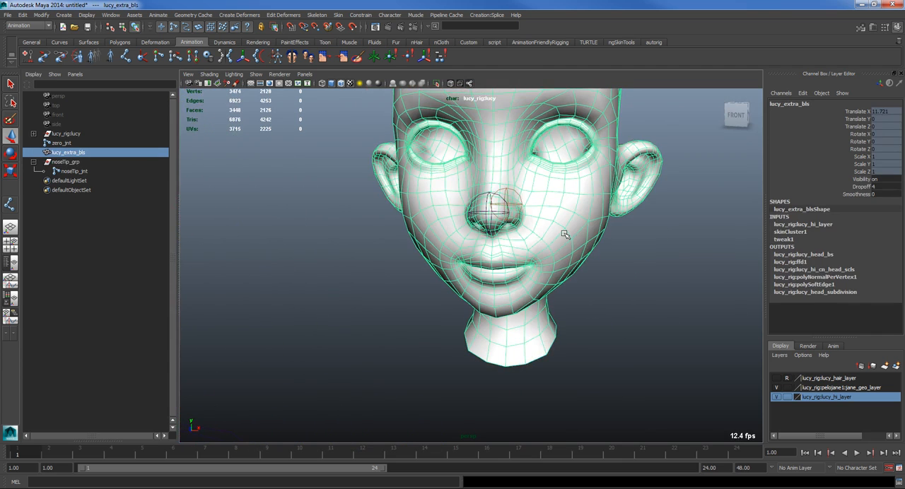
{"action": "right_click_drag", "start_coordinate": [552, 218], "coordinate": [527, 211]}
{"action": "left_click_drag", "start_coordinate": [486, 242], "coordinate": [419, 245], "text": "alt"}
{"action": "right_click_drag", "start_coordinate": [501, 134], "coordinate": [484, 219], "text": "alt"}
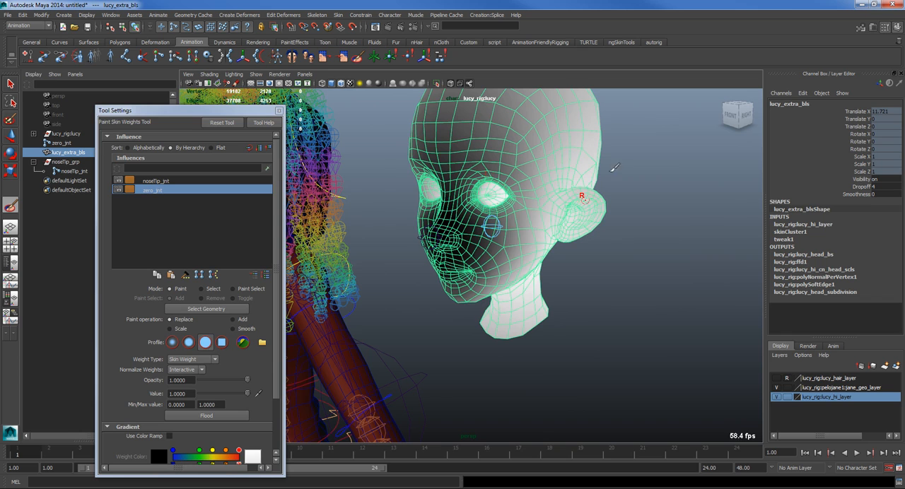
{"action": "middle_click_drag", "start_coordinate": [502, 114], "coordinate": [546, 189], "text": "alt"}
{"action": "left_click_drag", "start_coordinate": [509, 248], "coordinate": [528, 260], "text": "alt"}
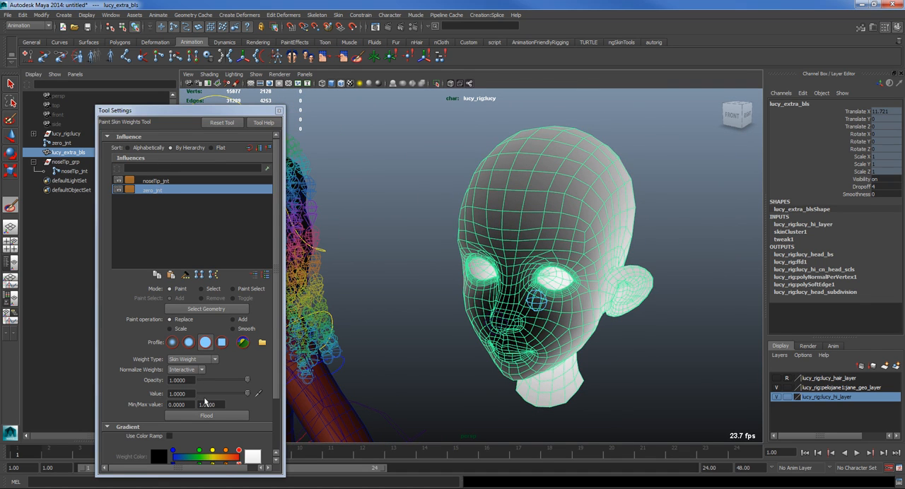
{"action": "left_click", "coordinate": [205, 415]}
Step: Paint noseTip_jnt's influence over the tip of the nose with Replace at a value of 1
{"action": "mouse_move", "coordinate": [558, 338]}
{"action": "left_mouse_down", "text": "alt"}
{"action": "mouse_move", "coordinate": [594, 331]}
{"action": "mouse_move", "coordinate": [558, 326]}
{"action": "left_mouse_up", "text": "alt"}
{"action": "middle_click_drag", "start_coordinate": [526, 328], "coordinate": [555, 244], "text": "alt"}
{"action": "mouse_move", "coordinate": [572, 245]}
{"action": "right_mouse_down", "text": "alt"}
{"action": "mouse_move", "coordinate": [625, 285]}
{"action": "mouse_move", "coordinate": [657, 291]}
{"action": "right_mouse_up", "text": "alt"}
{"action": "right_click_drag", "start_coordinate": [566, 145], "coordinate": [552, 127]}
{"action": "left_click_drag", "start_coordinate": [506, 205], "coordinate": [495, 208], "text": "alt"}
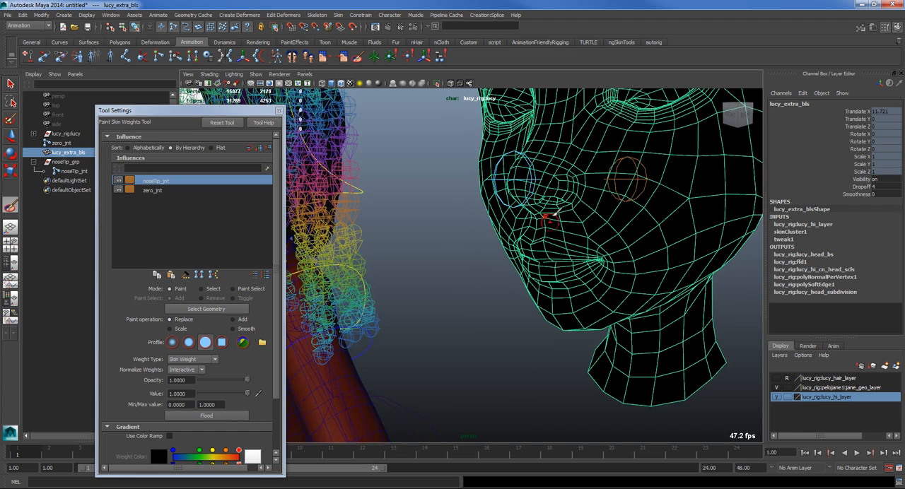
{"action": "mouse_move", "coordinate": [527, 181]}
{"action": "left_mouse_down", "text": "alt"}
{"action": "mouse_move", "coordinate": [624, 184]}
{"action": "mouse_move", "coordinate": [529, 191]}
{"action": "mouse_move", "coordinate": [589, 178]}
{"action": "mouse_move", "coordinate": [614, 186]}
{"action": "mouse_move", "coordinate": [599, 196]}
{"action": "mouse_move", "coordinate": [613, 206]}
{"action": "mouse_move", "coordinate": [610, 185]}
{"action": "mouse_move", "coordinate": [619, 174]}
{"action": "mouse_move", "coordinate": [621, 192]}
{"action": "left_mouse_up", "text": "alt"}
{"action": "mouse_move", "coordinate": [621, 195]}
{"action": "left_mouse_down", "text": "alt"}
{"action": "mouse_move", "coordinate": [628, 173]}
{"action": "mouse_move", "coordinate": [606, 164]}
{"action": "mouse_move", "coordinate": [606, 186]}
{"action": "mouse_move", "coordinate": [611, 171]}
{"action": "mouse_move", "coordinate": [538, 165]}
{"action": "mouse_move", "coordinate": [566, 185]}
{"action": "left_mouse_up", "text": "alt"}
{"action": "right_click_drag", "start_coordinate": [629, 194], "coordinate": [628, 173]}
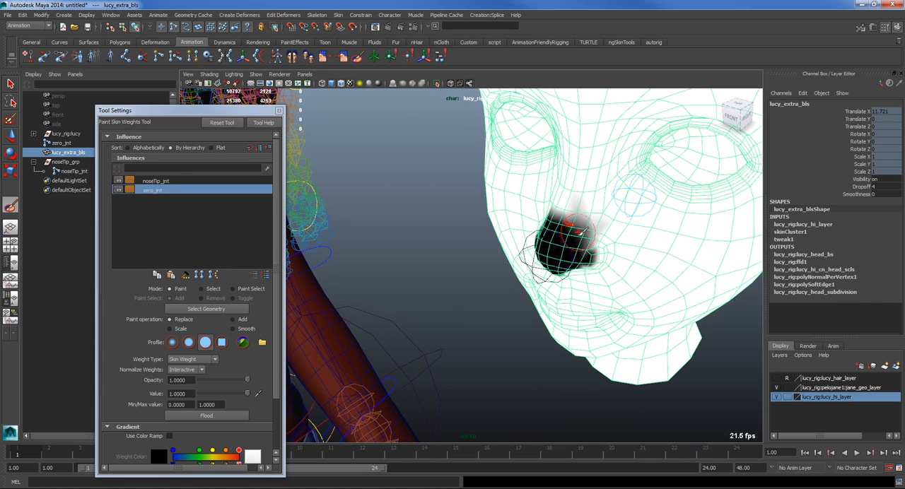
Step: Touch up the weights around the nostrils and bridge so noseTip_jnt influences only the nose tip
{"action": "mouse_move", "coordinate": [552, 232]}
{"action": "left_mouse_down", "text": "alt"}
{"action": "mouse_move", "coordinate": [573, 243]}
{"action": "mouse_move", "coordinate": [640, 183]}
{"action": "mouse_move", "coordinate": [587, 181]}
{"action": "left_mouse_up", "text": "alt"}
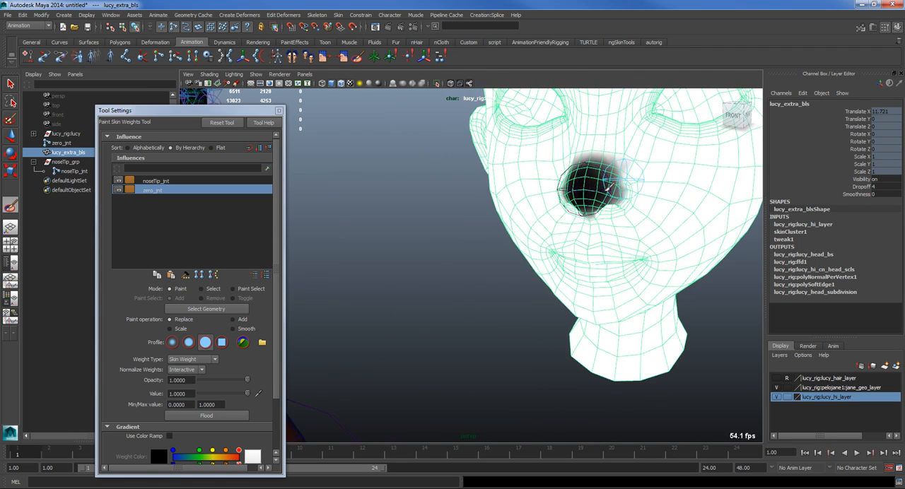
{"action": "left_click", "coordinate": [155, 181]}
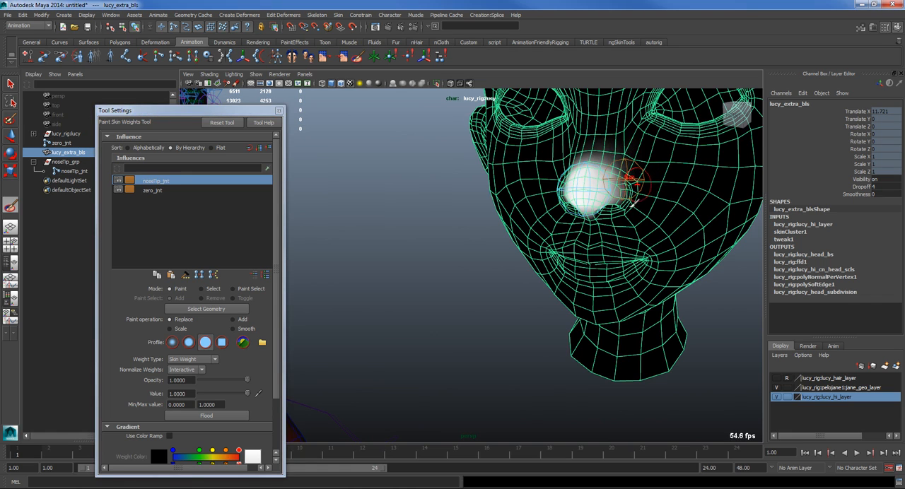
{"action": "left_click_drag", "start_coordinate": [627, 176], "coordinate": [619, 189], "text": "alt"}
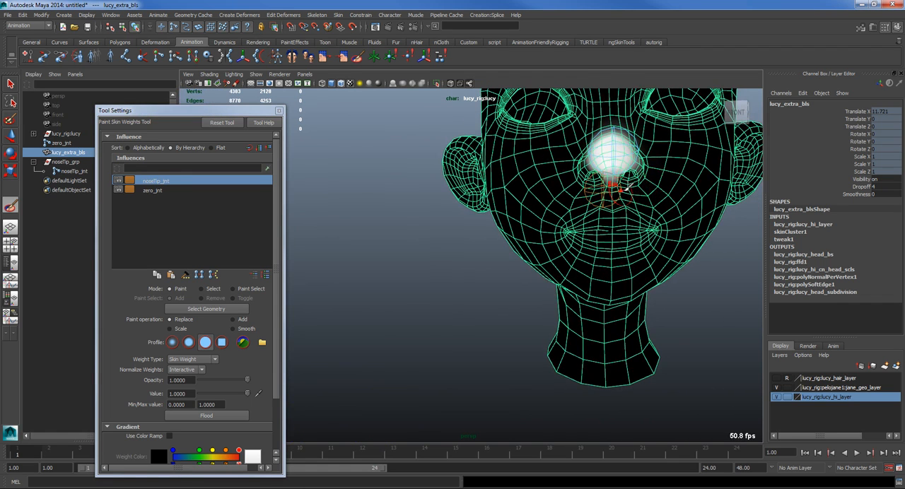
{"action": "left_click_drag", "start_coordinate": [581, 163], "coordinate": [617, 185], "text": "alt"}
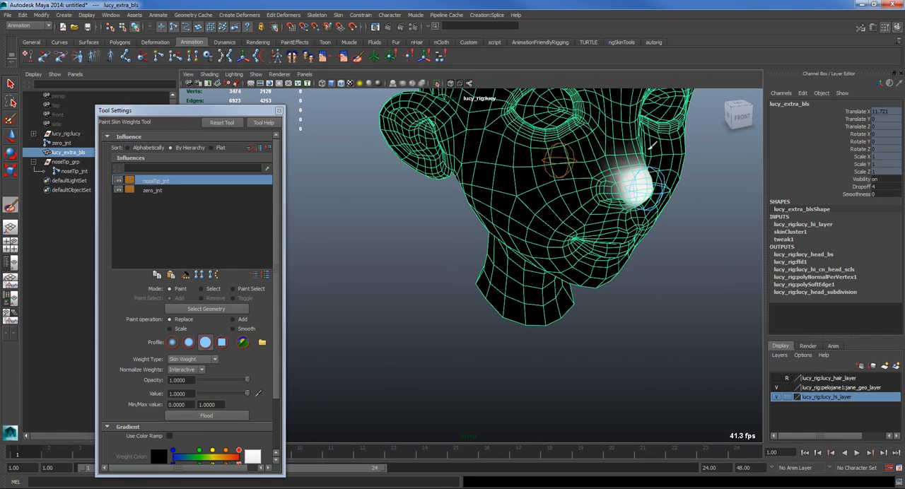
{"action": "left_click_drag", "start_coordinate": [651, 169], "coordinate": [621, 138], "text": "alt"}
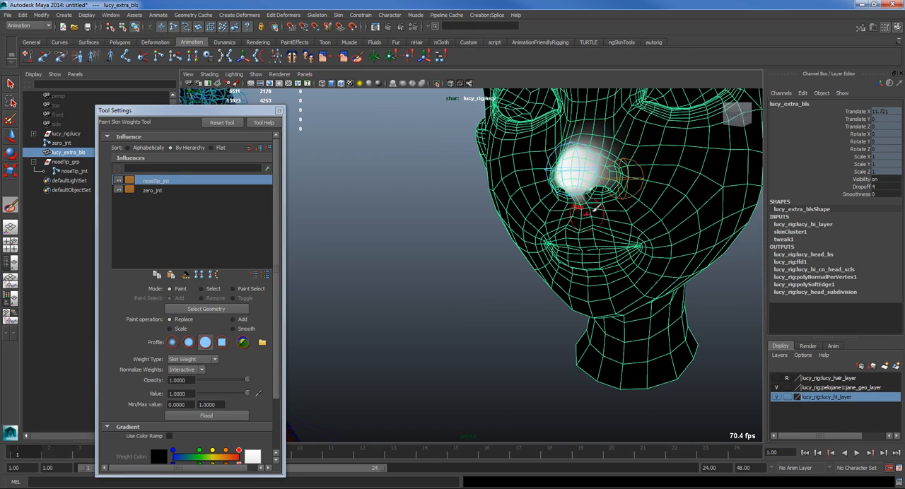
{"action": "left_click_drag", "start_coordinate": [618, 200], "coordinate": [586, 195], "text": "alt"}
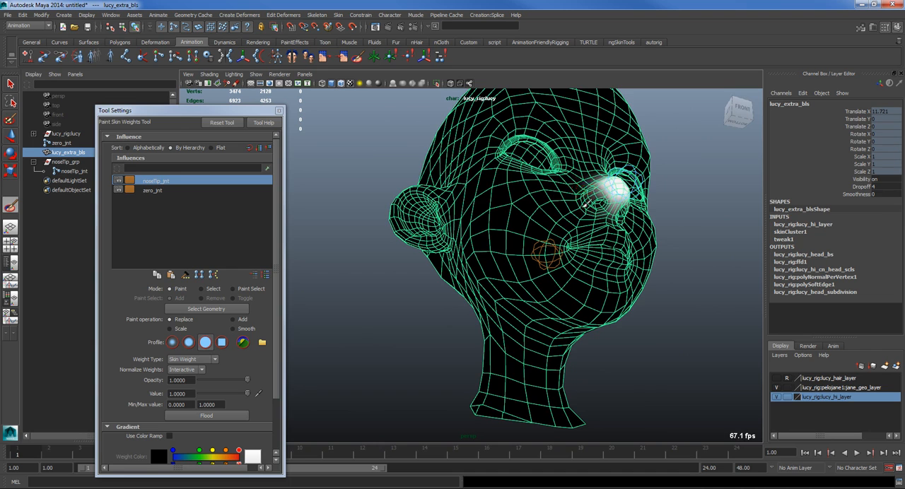
{"action": "left_click_drag", "start_coordinate": [591, 239], "coordinate": [552, 268], "text": "alt"}
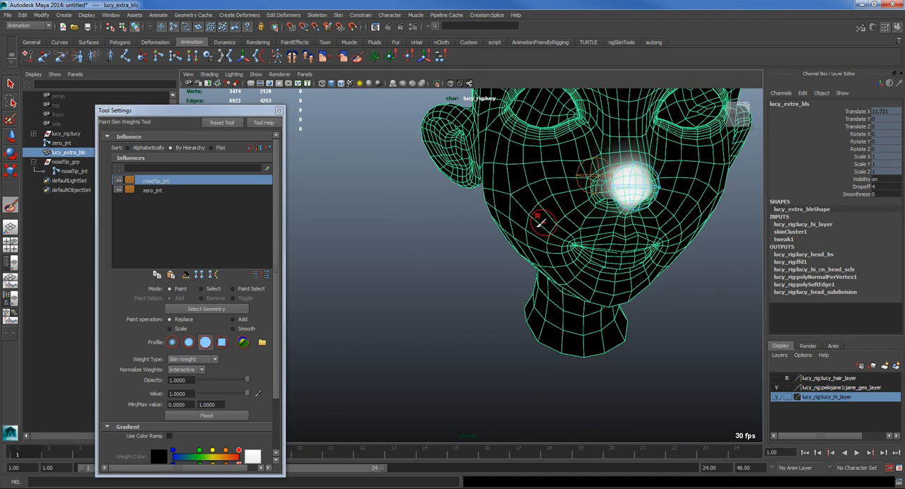
Step: Try moving noseTip_jnt away from the face to test the nose deformation, and undo the move
{"action": "key", "text": "w"}
{"action": "left_click_drag", "start_coordinate": [634, 186], "coordinate": [649, 201]}
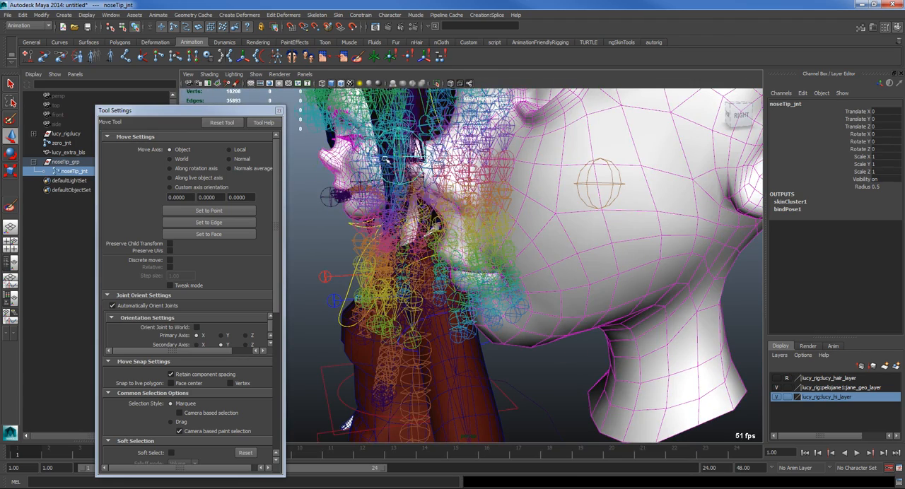
{"action": "left_click_drag", "start_coordinate": [385, 160], "coordinate": [324, 155]}
{"action": "left_click_drag", "start_coordinate": [439, 212], "coordinate": [407, 172], "text": "alt"}
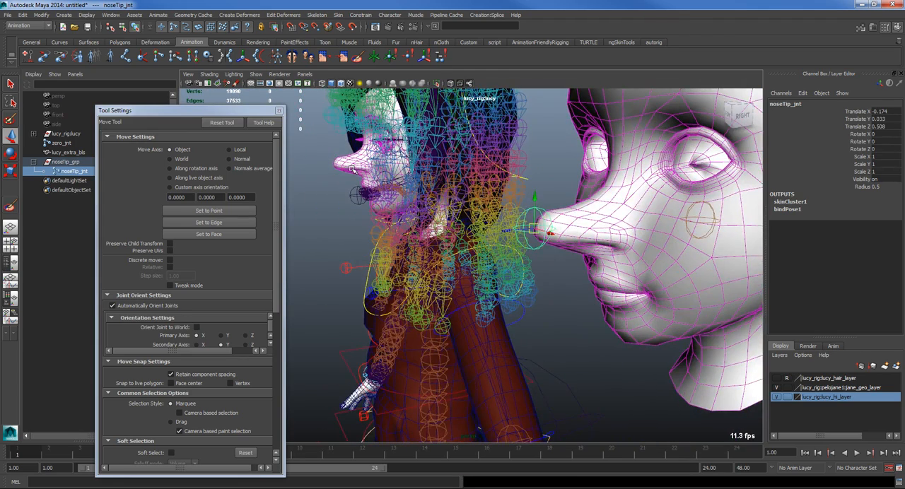
{"action": "key", "text": "ctrl+z"}
Step: Try scaling noseTip_jnt uniformly and along its depth to test how the nose deforms, undoing each scale
{"action": "key", "text": "r"}
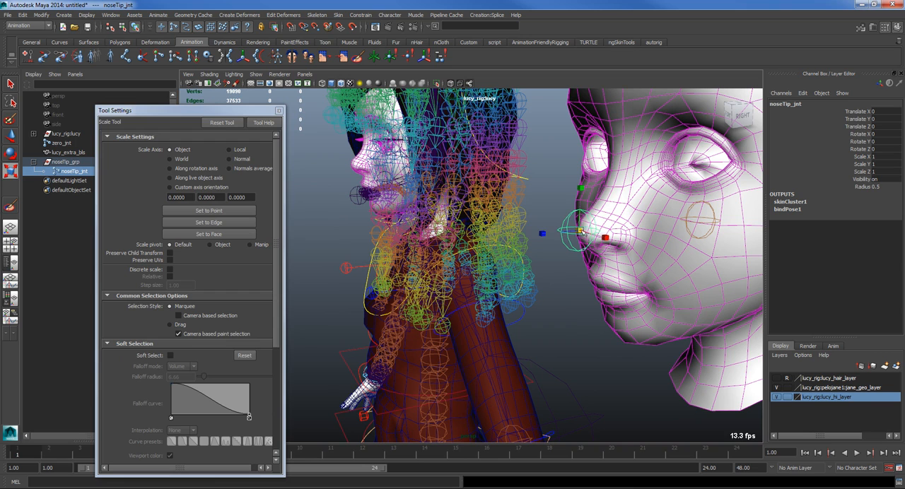
{"action": "left_click_drag", "start_coordinate": [596, 230], "coordinate": [579, 231]}
{"action": "key", "text": "ctrl+z"}
{"action": "key", "text": "ctrl+z"}
{"action": "key", "text": "ctrl+z"}
{"action": "key", "text": "ctrl+z"}
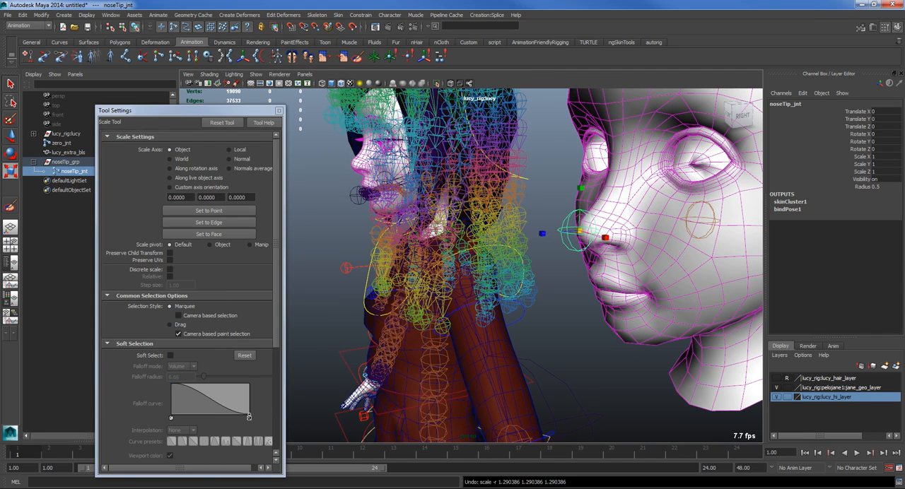
{"action": "left_click_drag", "start_coordinate": [695, 423], "coordinate": [533, 304], "text": "alt"}
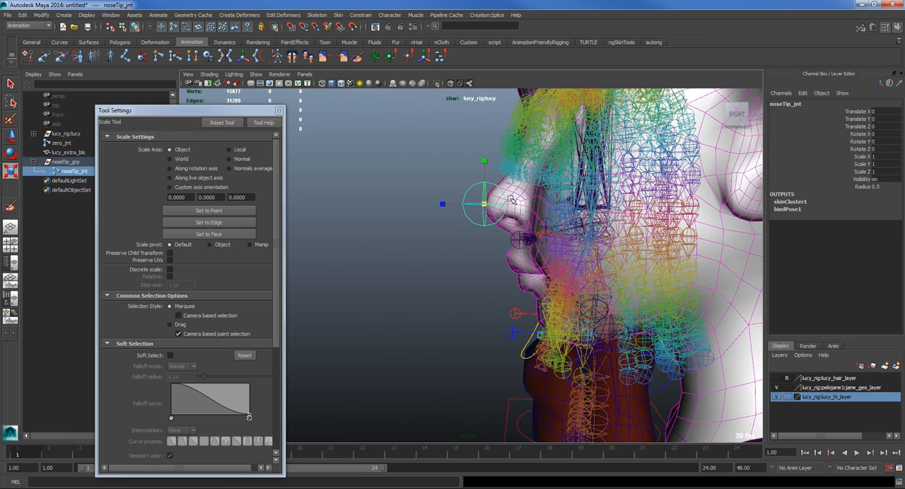
{"action": "left_click_drag", "start_coordinate": [483, 203], "coordinate": [716, 309]}
{"action": "key", "text": "ctrl+z"}
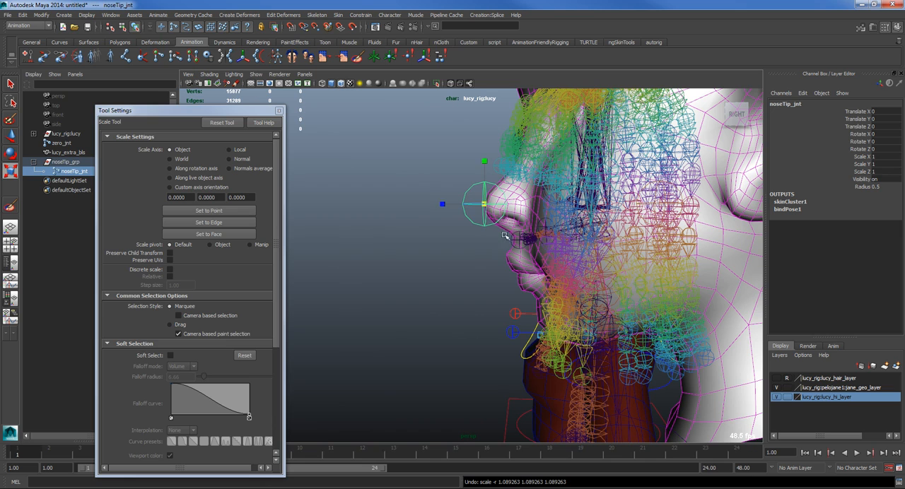
{"action": "left_click_drag", "start_coordinate": [442, 204], "coordinate": [433, 228]}
{"action": "key", "text": "ctrl+z"}
{"action": "left_click_drag", "start_coordinate": [485, 205], "coordinate": [499, 205]}
{"action": "key", "text": "ctrl+z"}
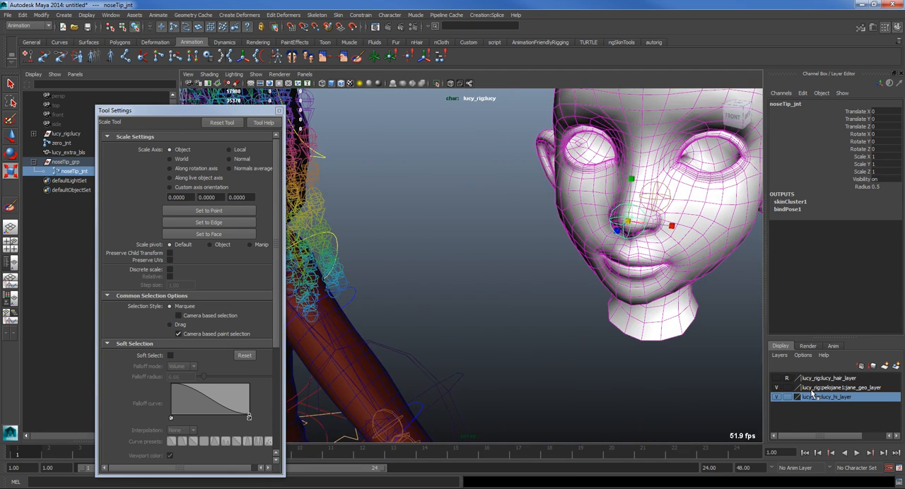
Step: Try repositioning noseTip_jnt with the Move Skinned Joints Tool on the lucy_extra_bls head, and undo the move
{"action": "right_click_drag", "start_coordinate": [683, 339], "coordinate": [712, 364], "text": "alt"}
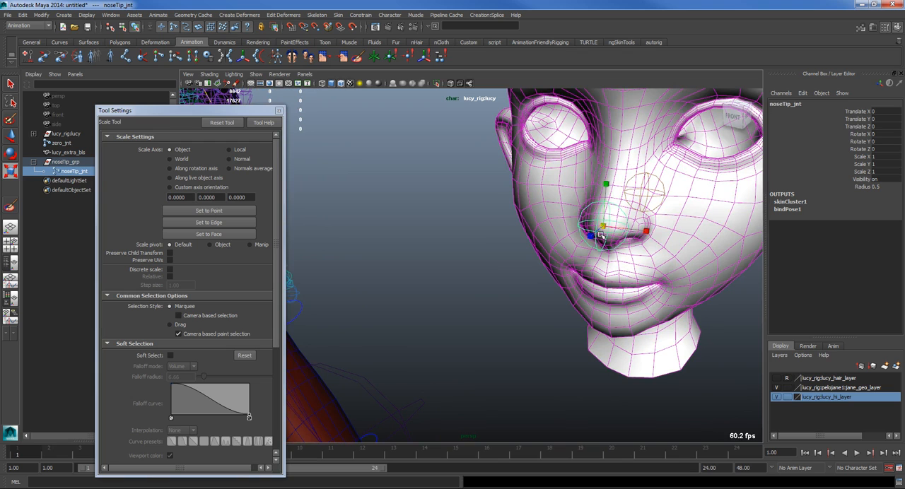
{"action": "left_click", "coordinate": [535, 185]}
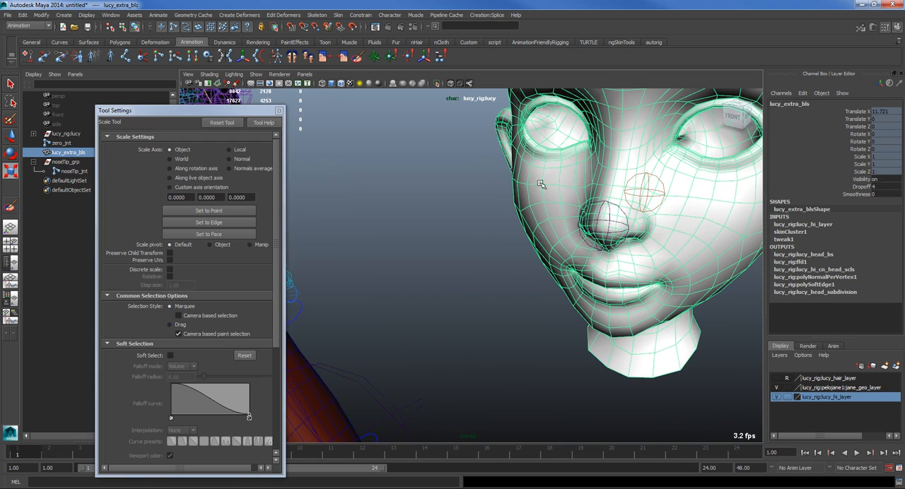
{"action": "left_click", "coordinate": [340, 15]}
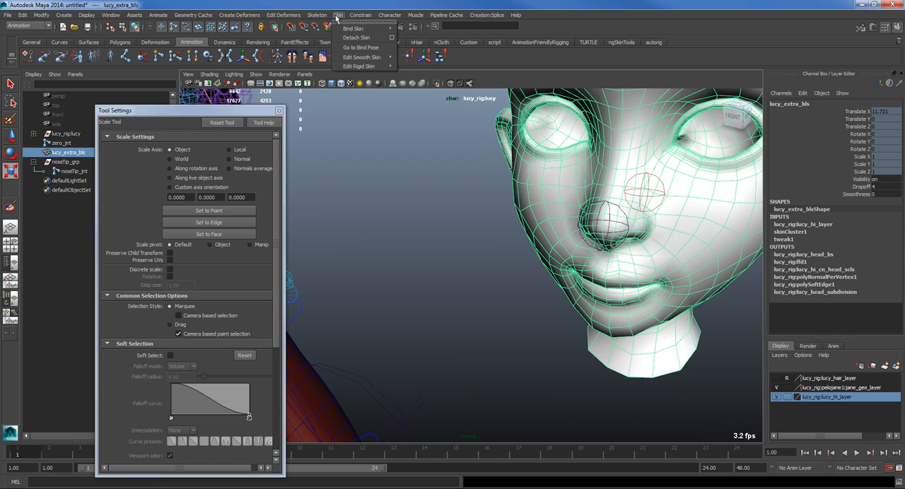
{"action": "mouse_move", "coordinate": [375, 66]}
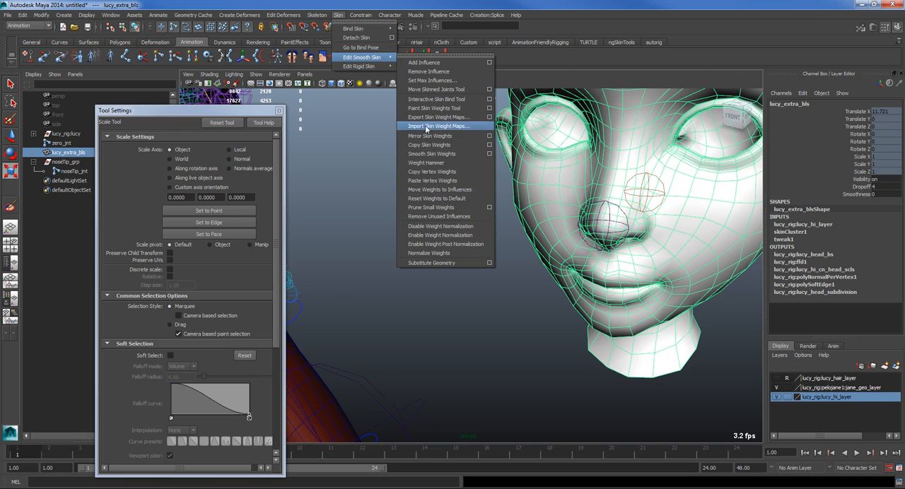
{"action": "left_click", "coordinate": [489, 90]}
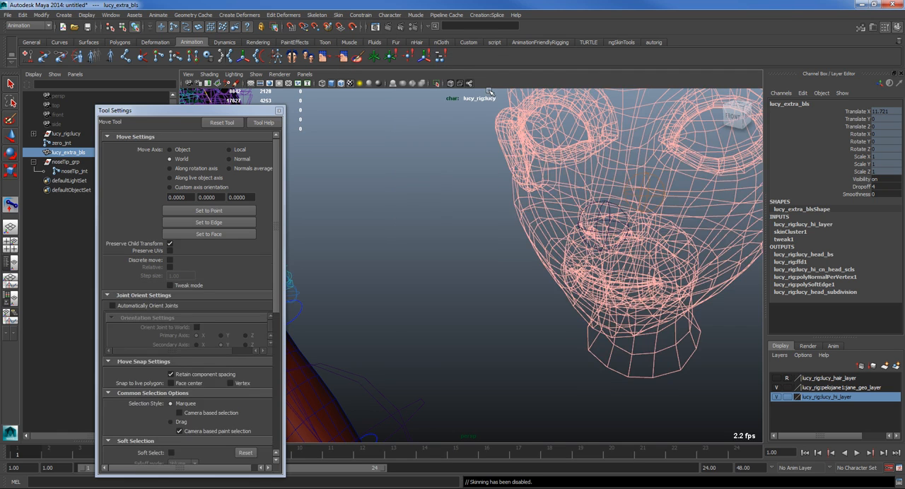
{"action": "left_click", "coordinate": [593, 230]}
{"action": "mouse_move", "coordinate": [594, 230]}
{"action": "left_mouse_down", "text": "alt"}
{"action": "mouse_move", "coordinate": [490, 226]}
{"action": "mouse_move", "coordinate": [512, 246]}
{"action": "mouse_move", "coordinate": [527, 244]}
{"action": "mouse_move", "coordinate": [495, 249]}
{"action": "mouse_move", "coordinate": [491, 297]}
{"action": "mouse_move", "coordinate": [506, 294]}
{"action": "left_mouse_up", "text": "alt"}
{"action": "key", "text": "w"}
{"action": "key", "text": "ctrl+z"}
{"action": "key", "text": "ctrl+z"}
{"action": "key", "text": "ctrl+z"}
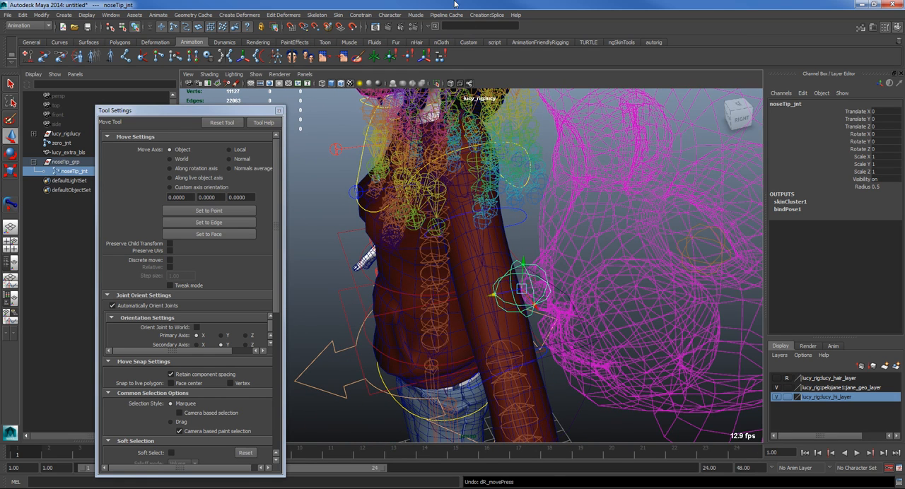
Step: Move noseTip_jnt back into the nose to about -0.325 in Translate Z with the Move Skinned Joints Tool
{"action": "left_click", "coordinate": [338, 15]}
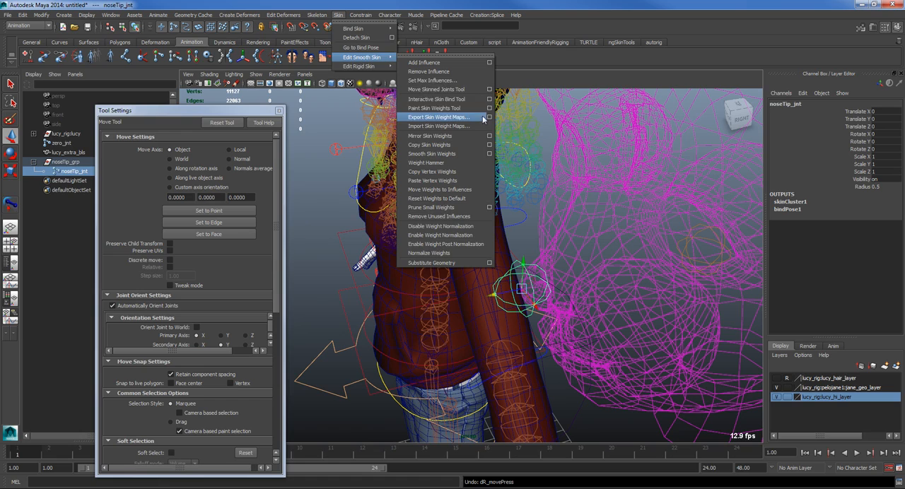
{"action": "left_click", "coordinate": [492, 90]}
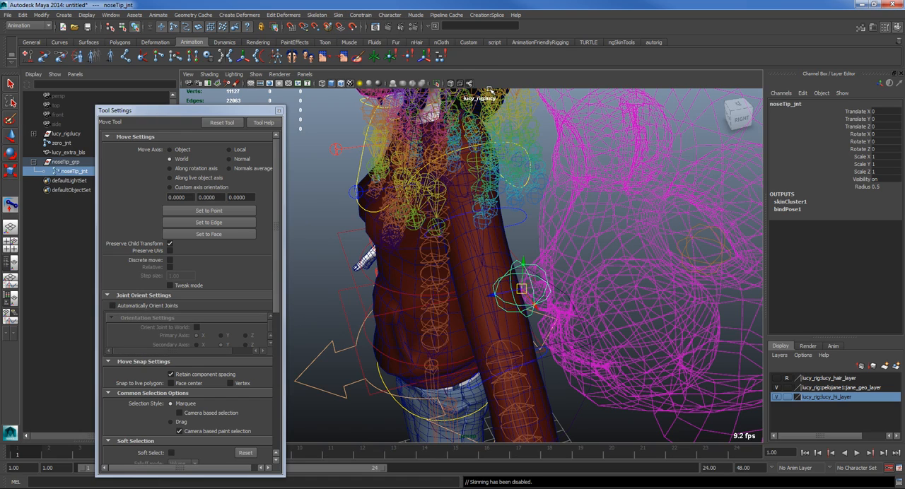
{"action": "left_click_drag", "start_coordinate": [492, 295], "coordinate": [539, 272]}
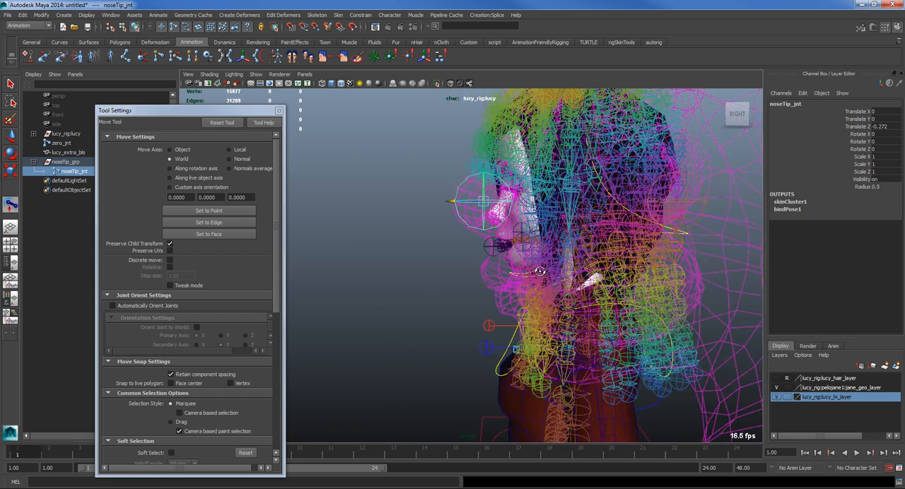
{"action": "left_click_drag", "start_coordinate": [449, 201], "coordinate": [454, 203]}
{"action": "left_click", "coordinate": [368, 309]}
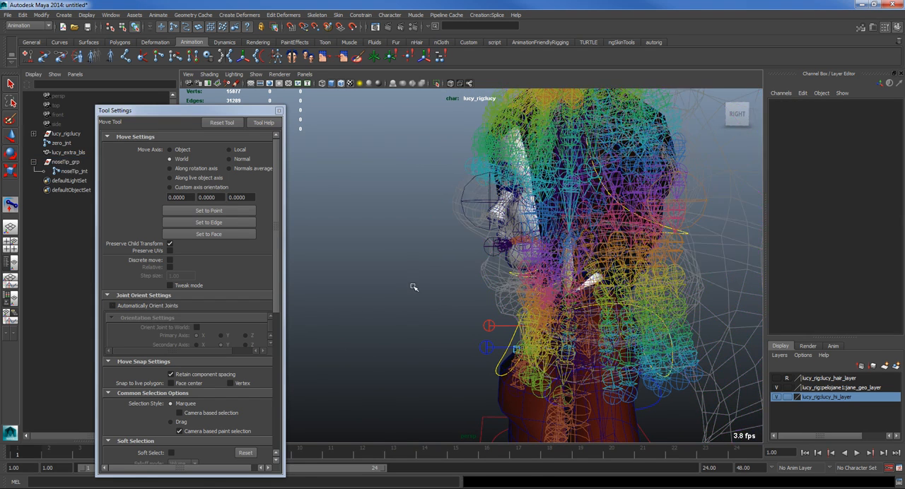
Step: Try rotating and scaling noseTip_jnt from its new position to test the nose deformation, undoing each change
{"action": "left_click_drag", "start_coordinate": [421, 276], "coordinate": [479, 285], "text": "alt"}
{"action": "left_click", "coordinate": [623, 213]}
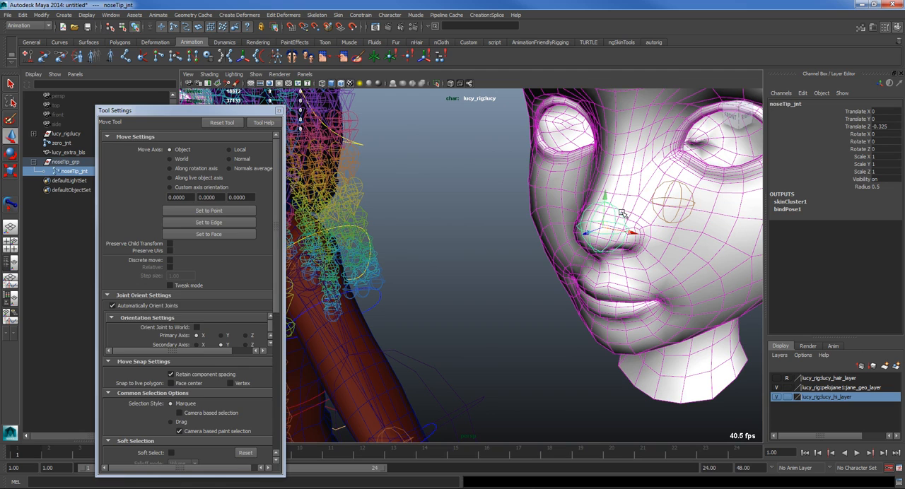
{"action": "key", "text": "e"}
{"action": "left_click_drag", "start_coordinate": [617, 221], "coordinate": [509, 240]}
{"action": "key", "text": "ctrl+z"}
{"action": "key", "text": "r"}
{"action": "key", "text": "ctrl+z"}
{"action": "key", "text": "ctrl+z"}
{"action": "key", "text": "ctrl+z"}
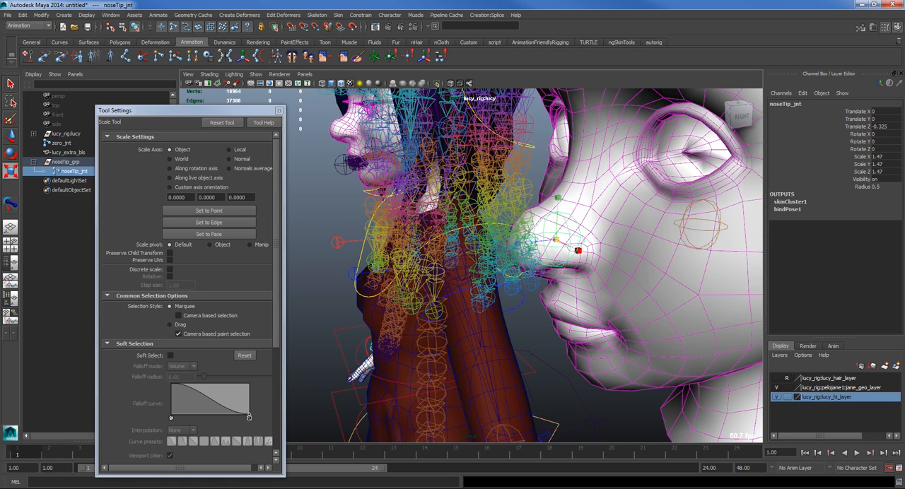
{"action": "key", "text": "ctrl+z"}
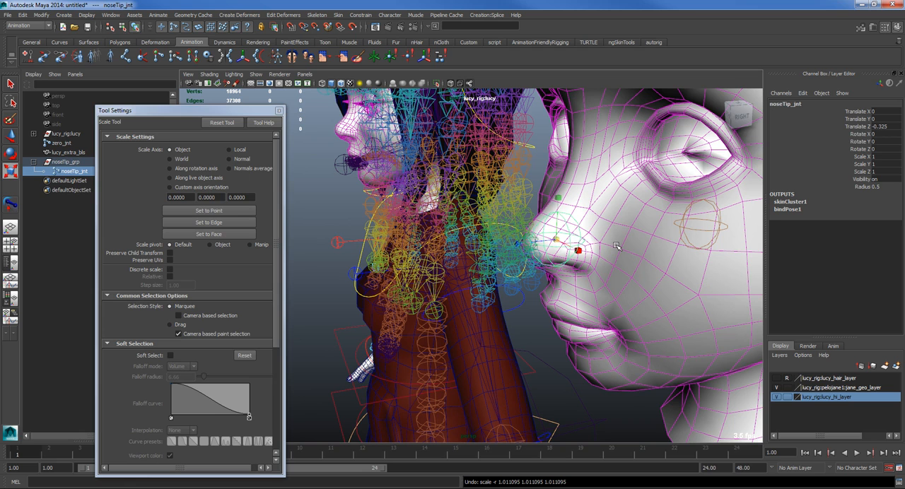
Step: Try rotating noseTip_jnt once more to test the nose deformation, and undo the rotation
{"action": "key", "text": "e"}
{"action": "left_click_drag", "start_coordinate": [550, 225], "coordinate": [521, 212]}
{"action": "key", "text": "ctrl+z"}
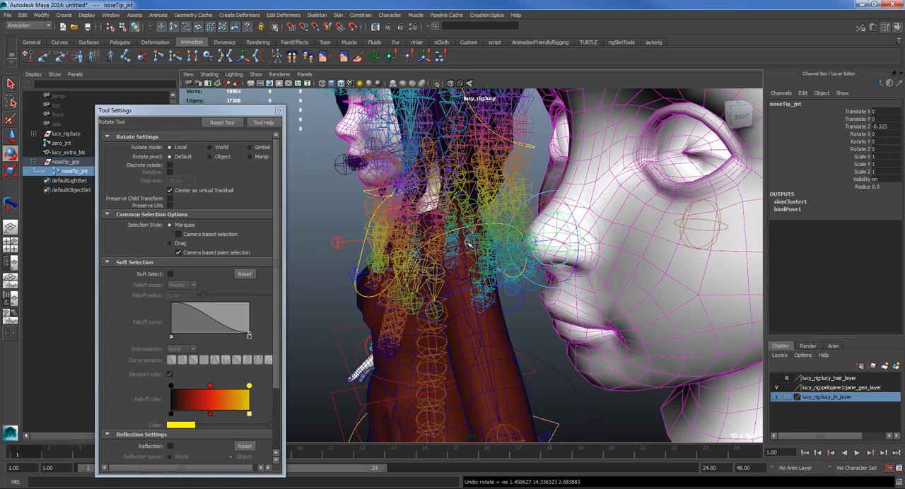
Step: Unparent noseTip_jnt from noseTip_grp, and select the group to compare its pivot position with the joint
{"action": "key", "text": "shift+p"}
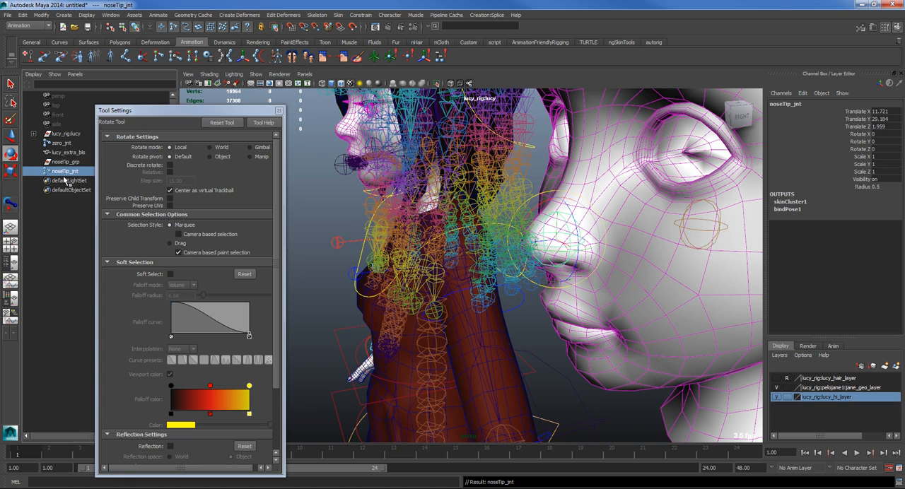
{"action": "left_click", "coordinate": [51, 162]}
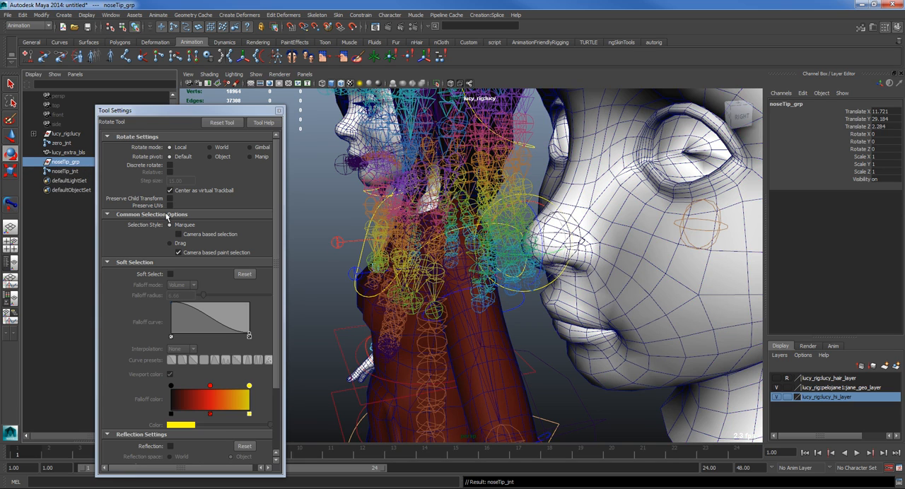
{"action": "key", "text": "w"}
{"action": "scroll", "coordinate": [538, 297], "scroll_direction": "down", "scroll_amount": 3}
{"action": "middle_click_drag", "start_coordinate": [557, 297], "coordinate": [635, 290], "text": "alt"}
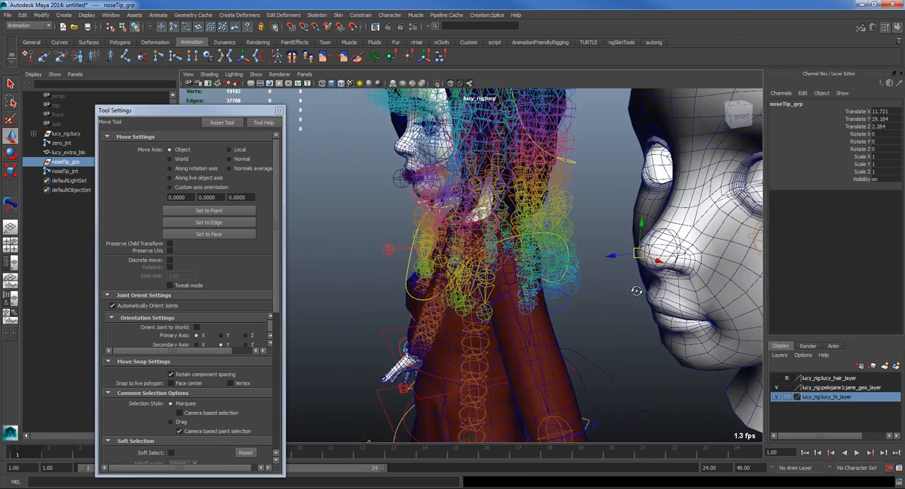
{"action": "left_click_drag", "start_coordinate": [635, 290], "coordinate": [641, 291], "text": "alt"}
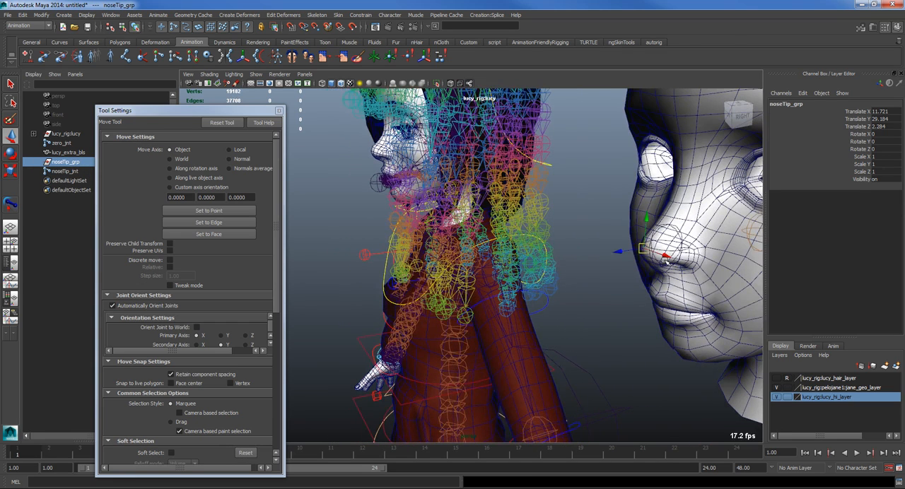
Step: Parent noseTip_grp under noseTip_jnt and set the group's Translate Z to 0 to align it with the joint
{"action": "left_click", "coordinate": [61, 171], "text": "ctrl"}
{"action": "key", "text": "p"}
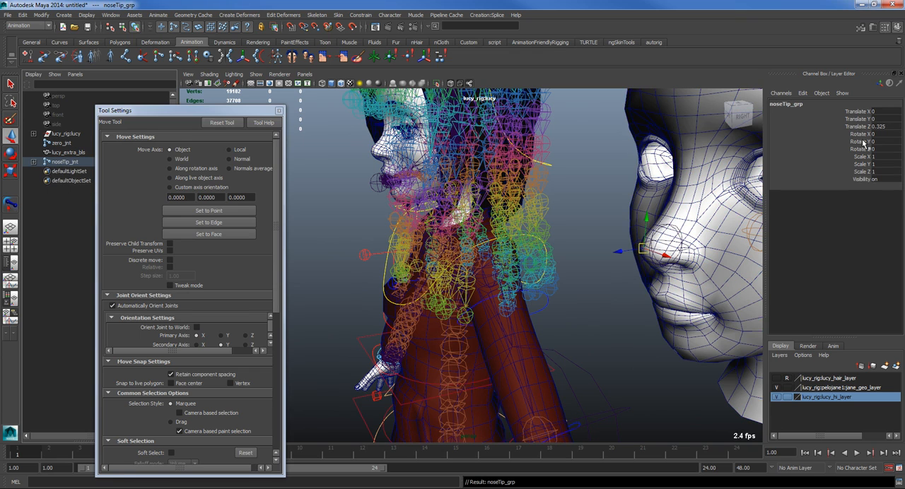
{"action": "double_click", "coordinate": [876, 127]}
{"action": "type", "text": "0"}
{"action": "key", "text": "Return"}
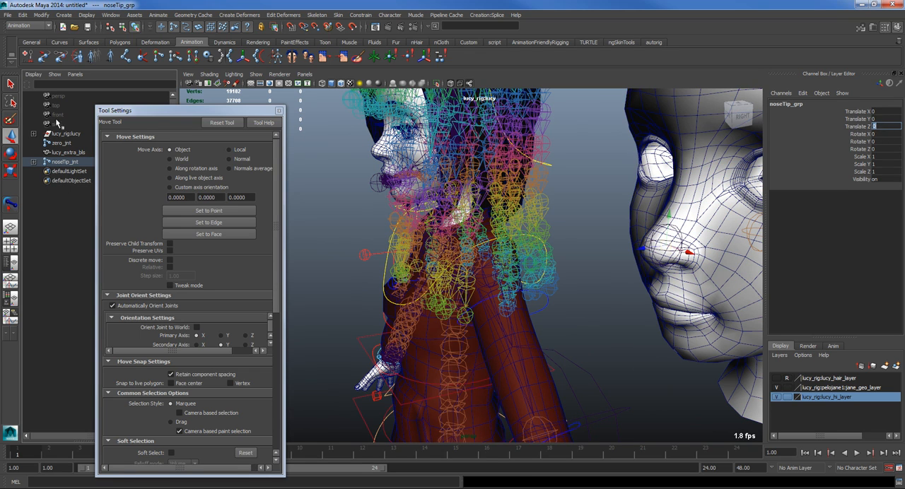
Step: Unparent noseTip_grp from the joint, parent noseTip_jnt back under it, and select the group
{"action": "key", "text": "shift+p"}
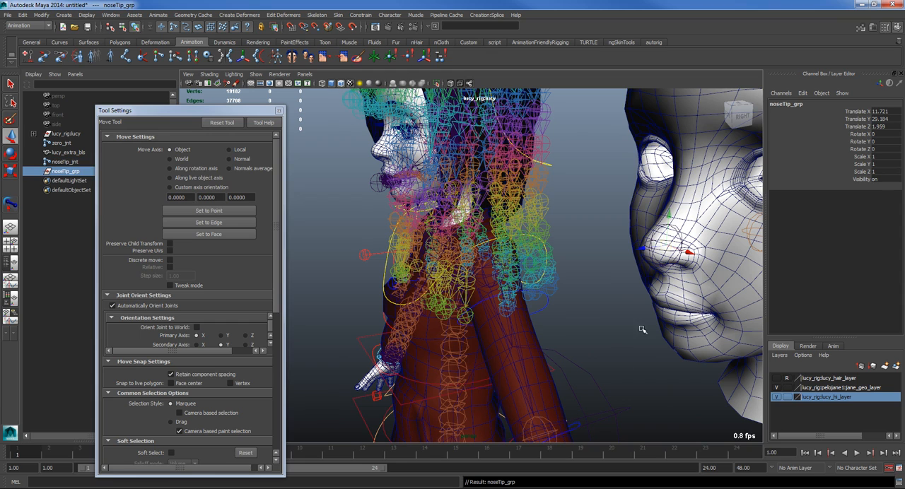
{"action": "left_click", "coordinate": [74, 162]}
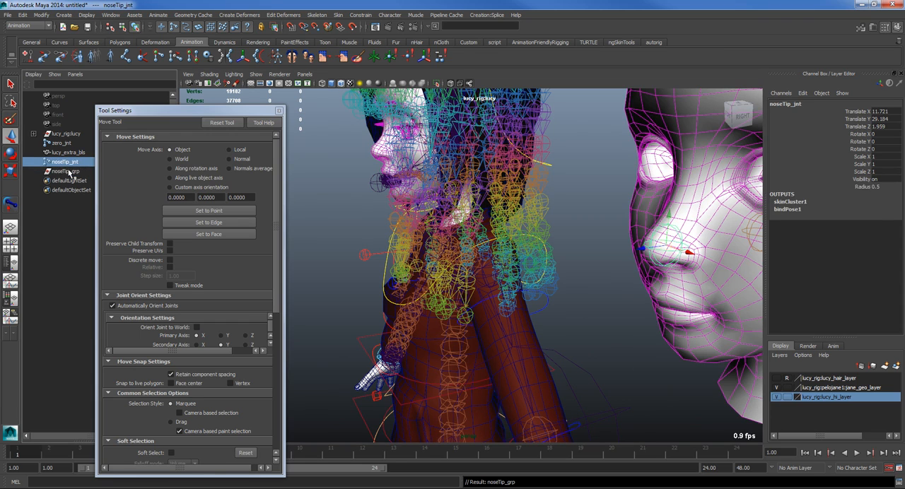
{"action": "left_click", "coordinate": [65, 171], "text": "ctrl"}
{"action": "key", "text": "p"}
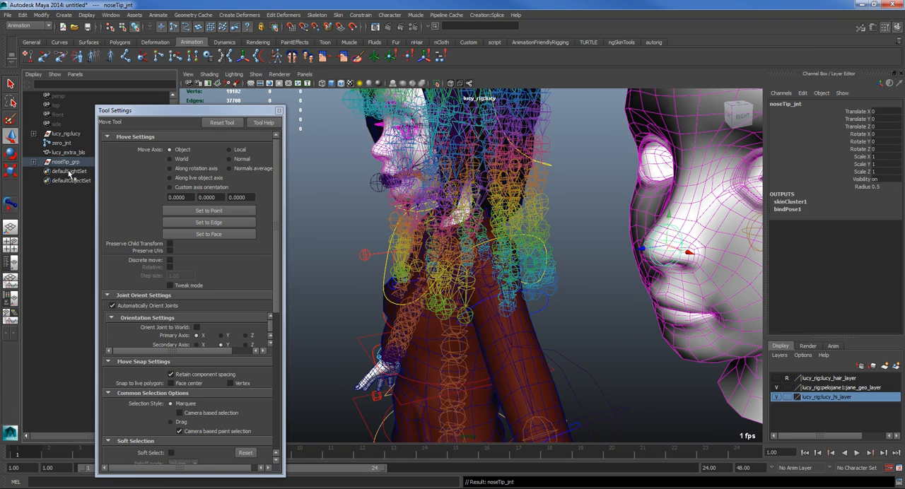
{"action": "left_click", "coordinate": [65, 162]}
{"action": "right_click_drag", "start_coordinate": [753, 241], "coordinate": [647, 244], "text": "alt"}
{"action": "left_click_drag", "start_coordinate": [647, 244], "coordinate": [626, 252], "text": "alt"}
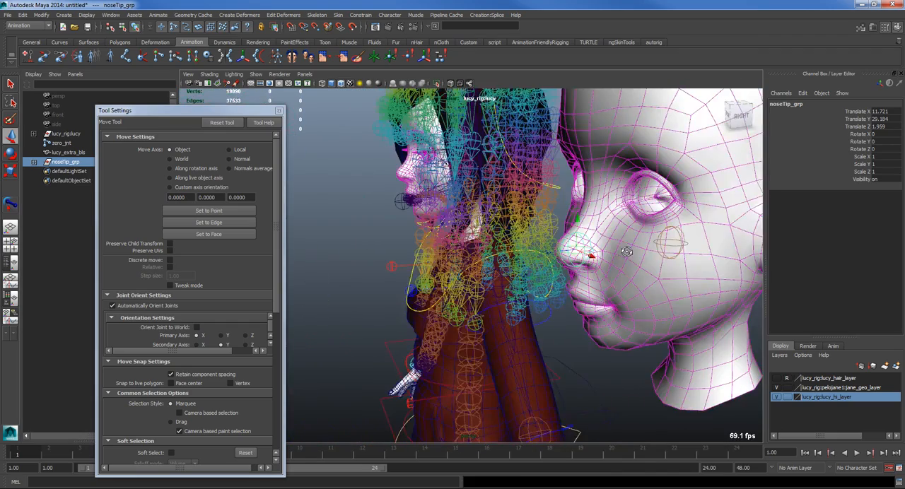
Step: Close the Tool Settings window and create a NURBS circle on the ground grid beside the character's feet
{"action": "left_click", "coordinate": [613, 374]}
{"action": "right_click_drag", "start_coordinate": [647, 373], "coordinate": [565, 368], "text": "alt"}
{"action": "left_click_drag", "start_coordinate": [562, 362], "coordinate": [632, 358], "text": "alt"}
{"action": "middle_click_drag", "start_coordinate": [546, 312], "coordinate": [624, 322], "text": "alt"}
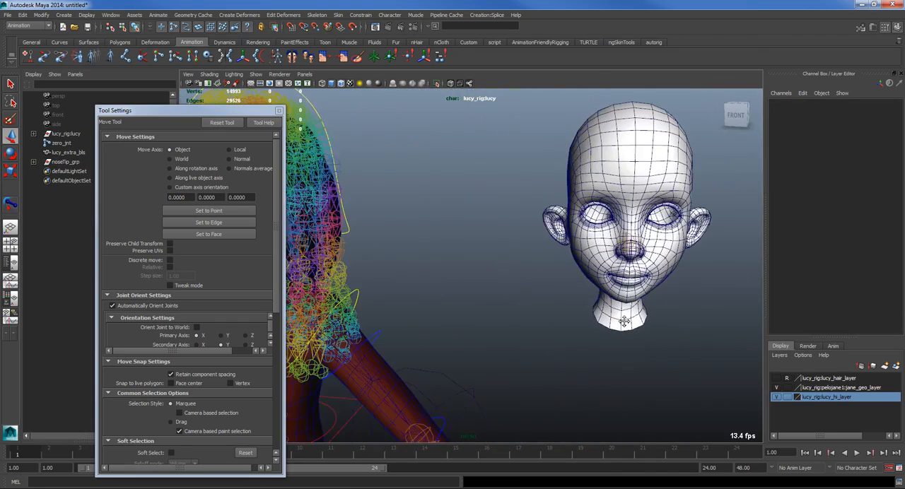
{"action": "left_click", "coordinate": [280, 110]}
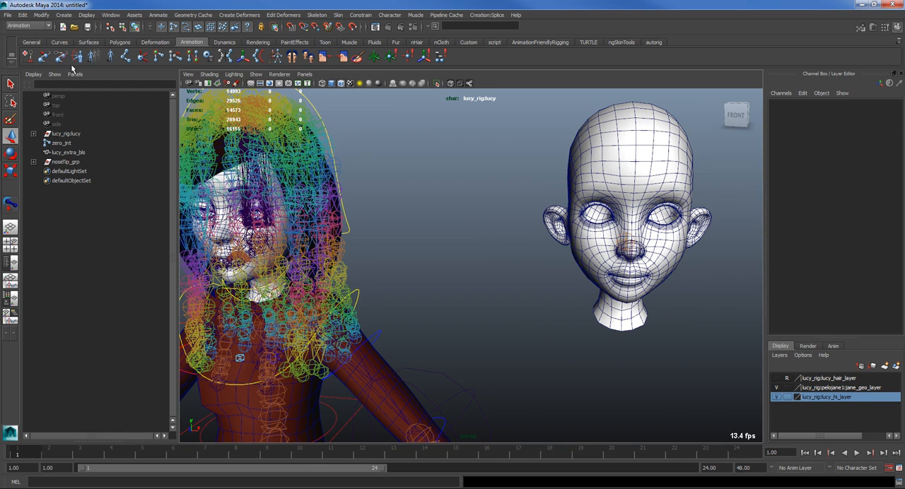
{"action": "left_click", "coordinate": [63, 16]}
{"action": "mouse_move", "coordinate": [128, 28]}
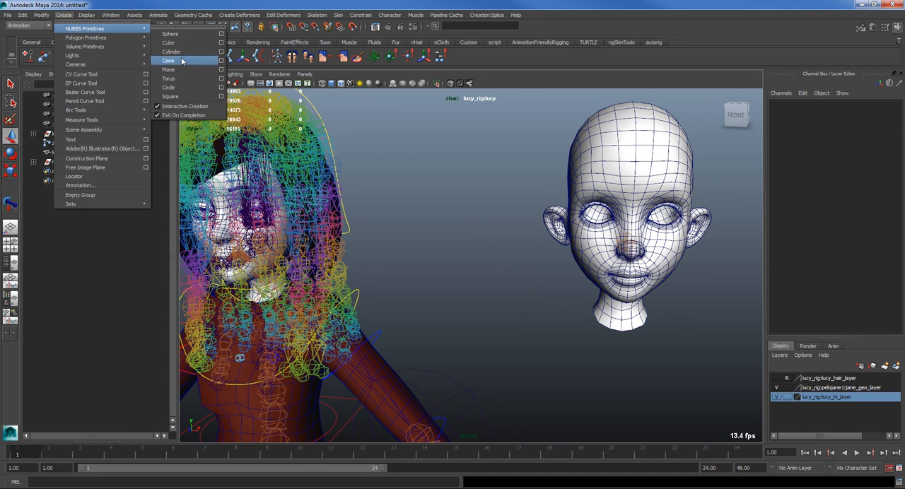
{"action": "left_click", "coordinate": [210, 91]}
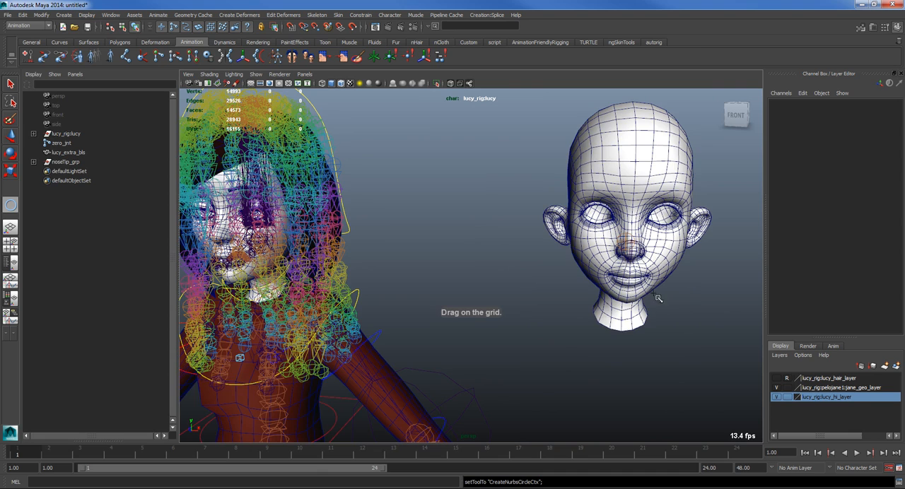
{"action": "scroll", "coordinate": [587, 329], "scroll_direction": "down", "scroll_amount": 6}
{"action": "left_click_drag", "start_coordinate": [525, 377], "coordinate": [481, 381], "text": "alt"}
{"action": "scroll", "coordinate": [475, 381], "scroll_direction": "down", "scroll_amount": 4}
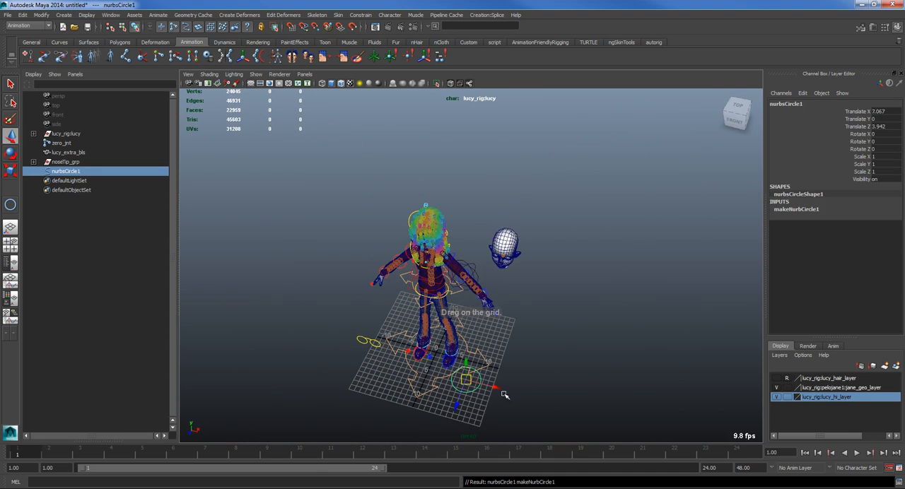
Step: Set the NURBS circle's Translate X, Y and Z to 0 and group the circle
{"action": "left_click_drag", "start_coordinate": [875, 113], "coordinate": [884, 126]}
{"action": "type", "text": "0"}
{"action": "key", "text": "Return"}
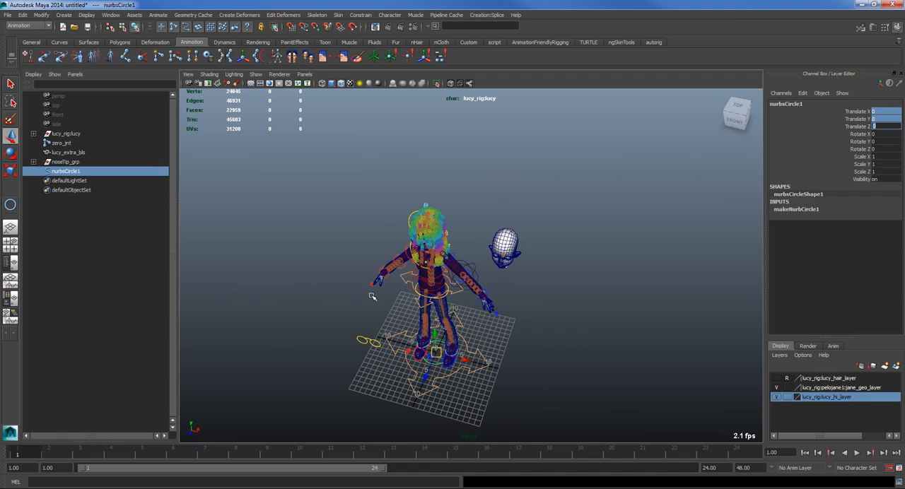
{"action": "key", "text": "ctrl+g"}
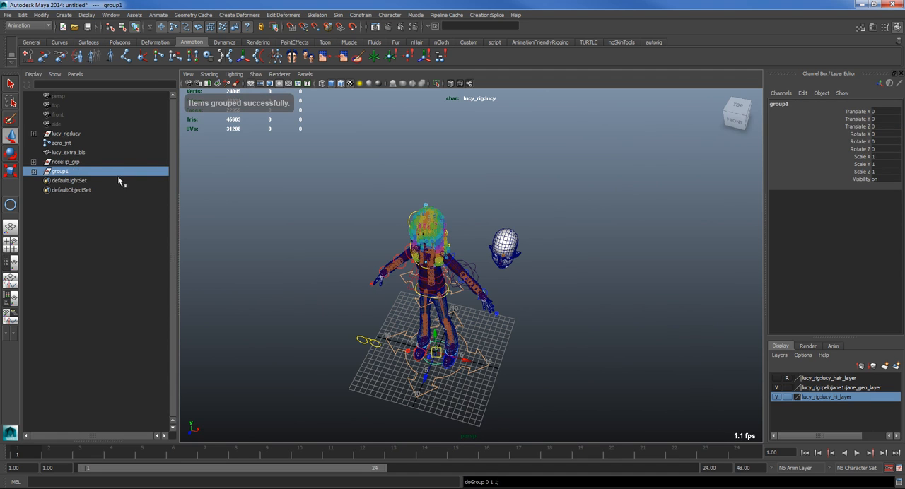
Step: Parent the circle's group under noseTip_jnt and set the group's Translate X, Y and Z to 0
{"action": "scroll", "coordinate": [435, 298], "scroll_direction": "up", "scroll_amount": 4}
{"action": "left_click", "coordinate": [548, 255], "text": "shift"}
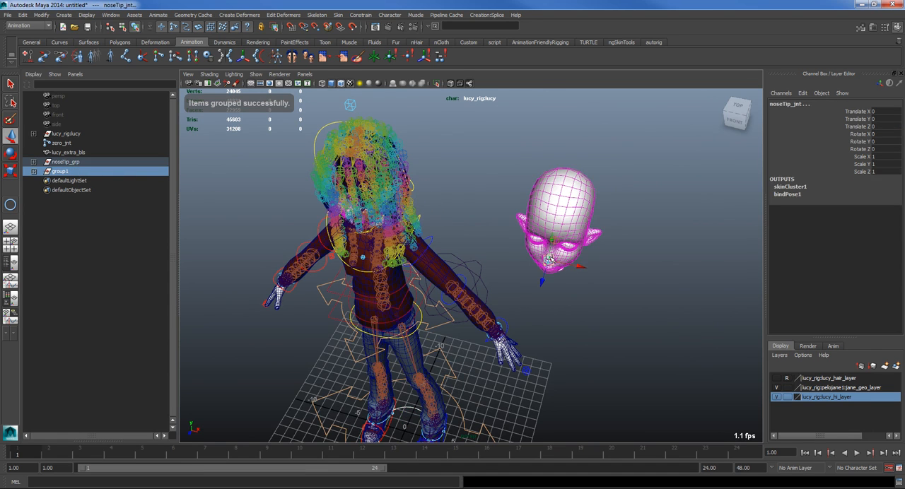
{"action": "key", "text": "p"}
{"action": "left_click_drag", "start_coordinate": [888, 126], "coordinate": [884, 111]}
{"action": "type", "text": "0"}
{"action": "key", "text": "Return"}
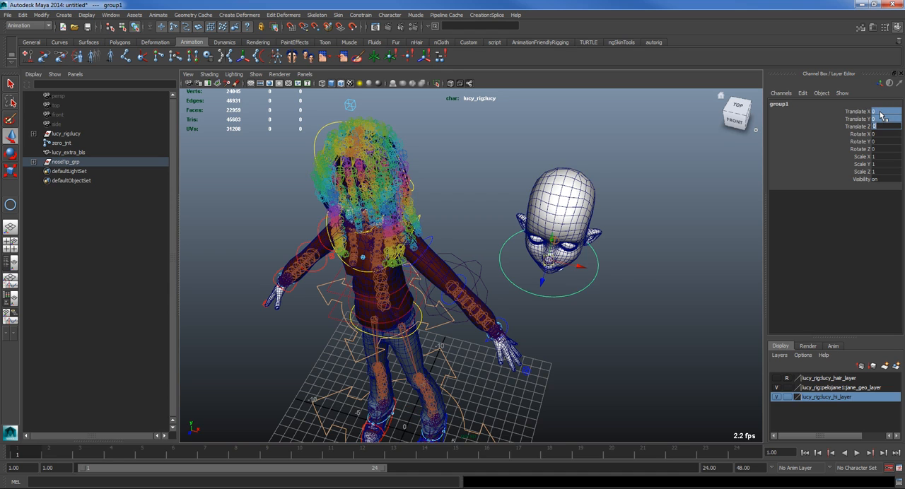
Step: Scale the circle's control vertices down to roughly the size of the nose in component mode
{"action": "left_click", "coordinate": [588, 286]}
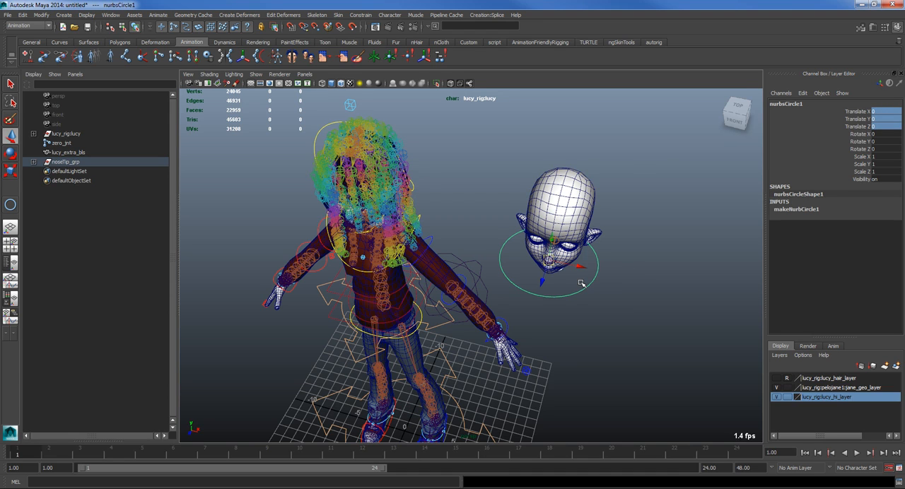
{"action": "left_click", "coordinate": [136, 27]}
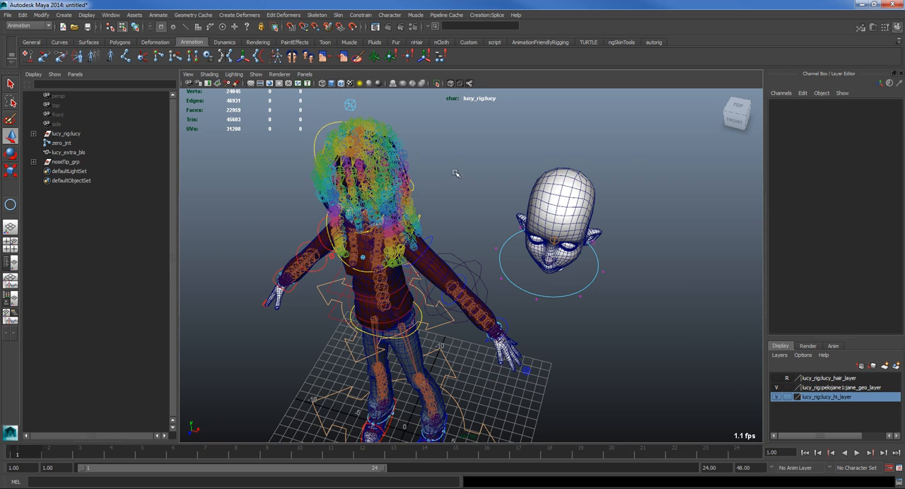
{"action": "key", "text": "r"}
{"action": "left_click_drag", "start_coordinate": [574, 274], "coordinate": [479, 271]}
{"action": "key", "text": "f"}
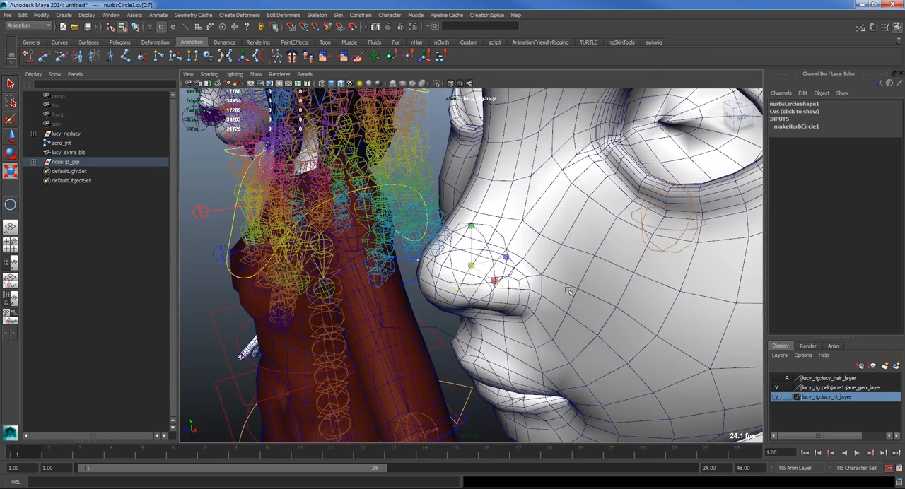
Step: Move the circle's control vertices in front of the nose tip and rotate them upright so the circle faces forward
{"action": "key", "text": "w"}
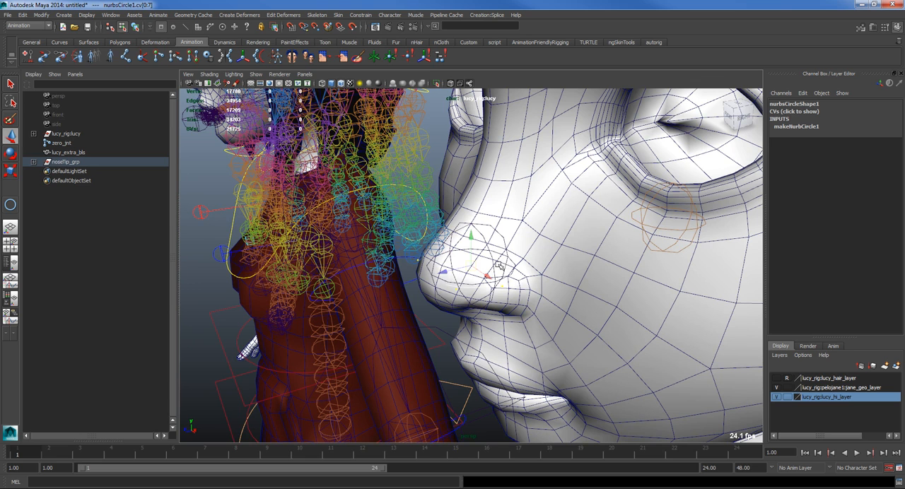
{"action": "middle_click_drag", "start_coordinate": [444, 271], "coordinate": [378, 290]}
{"action": "key", "text": "e"}
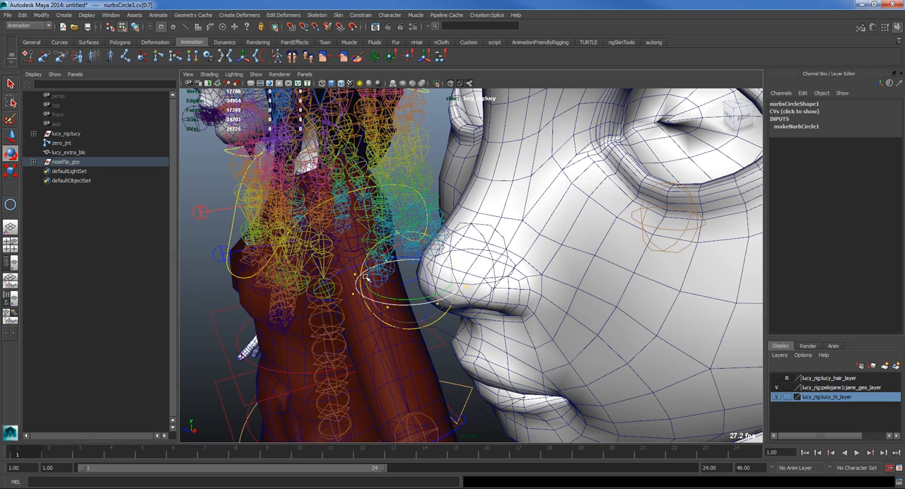
{"action": "left_click_drag", "start_coordinate": [395, 246], "coordinate": [367, 281]}
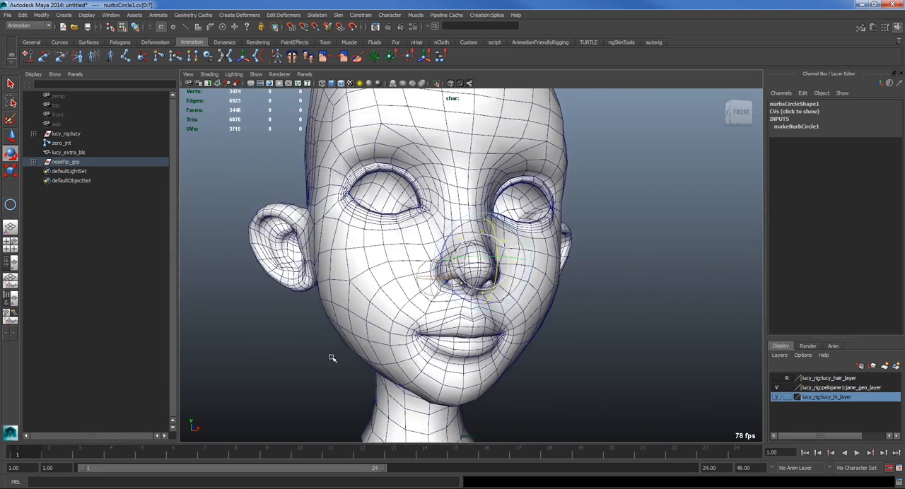
{"action": "left_click_drag", "start_coordinate": [332, 358], "coordinate": [495, 313], "text": "alt"}
{"action": "key", "text": "w"}
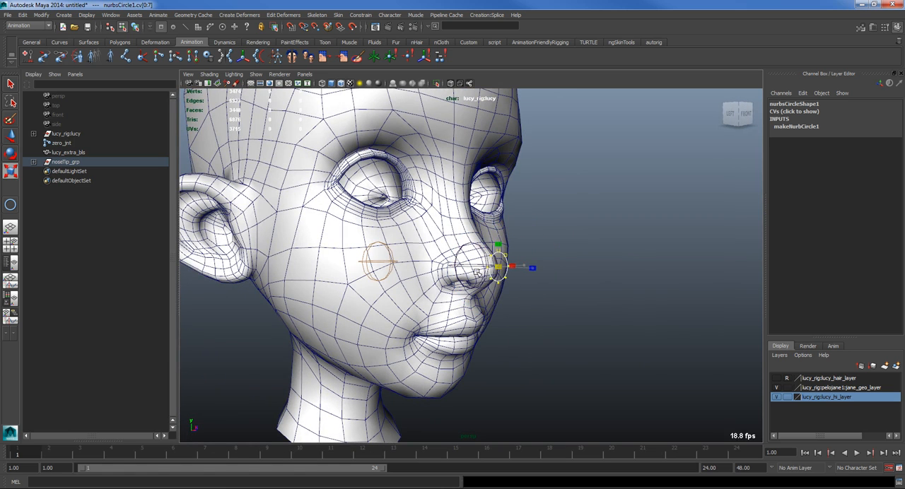
{"action": "left_click", "coordinate": [594, 332]}
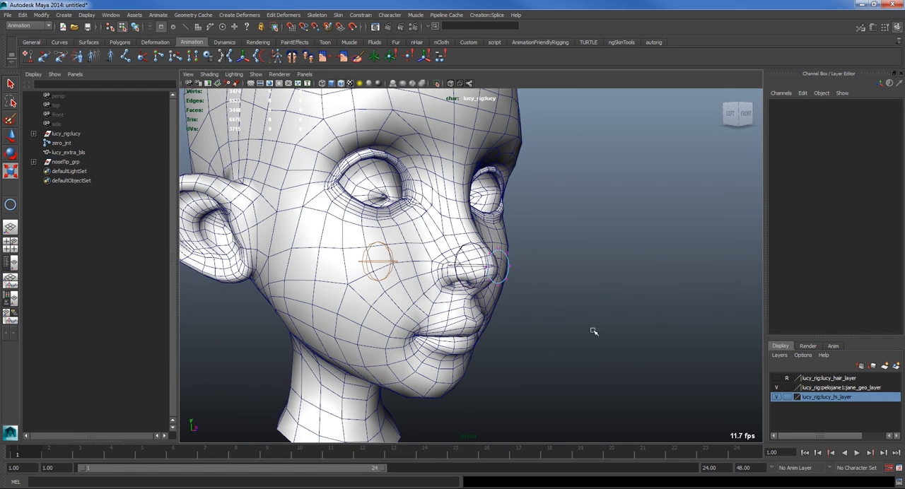
Step: Return to object selection mode and select the NURBS circle in front of the nose
{"action": "left_click", "coordinate": [134, 27]}
{"action": "left_click", "coordinate": [121, 27]}
{"action": "left_click", "coordinate": [134, 28]}
{"action": "left_click", "coordinate": [123, 27]}
{"action": "left_click", "coordinate": [135, 28]}
{"action": "left_click", "coordinate": [599, 228]}
{"action": "left_click_drag", "start_coordinate": [599, 228], "coordinate": [443, 285], "text": "alt"}
{"action": "left_click", "coordinate": [436, 282]}
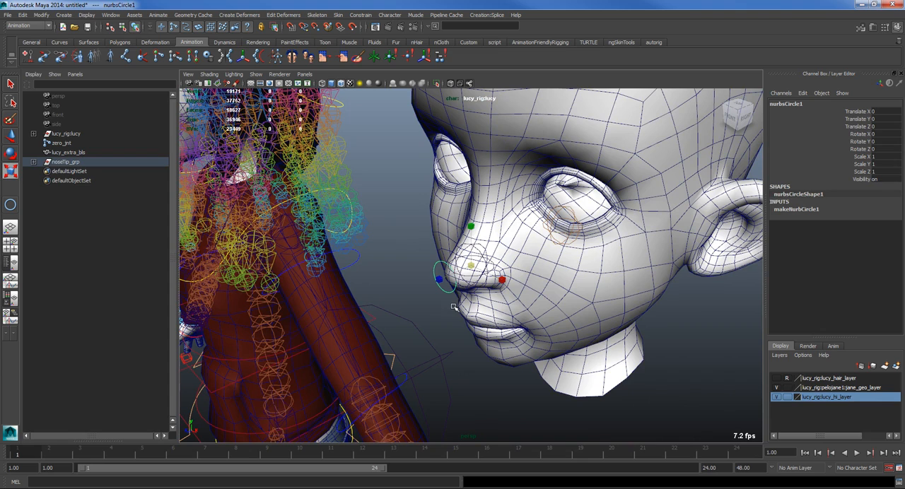
Step: Enable Drawing Overrides on nurbsCircleShape1 and set its override color to yellow
{"action": "right_click_drag", "start_coordinate": [398, 289], "coordinate": [215, 289], "text": "alt"}
{"action": "left_click_drag", "start_coordinate": [214, 289], "coordinate": [376, 287], "text": "alt"}
{"action": "right_click_drag", "start_coordinate": [375, 287], "coordinate": [485, 314], "text": "alt"}
{"action": "key", "text": "ctrl+a"}
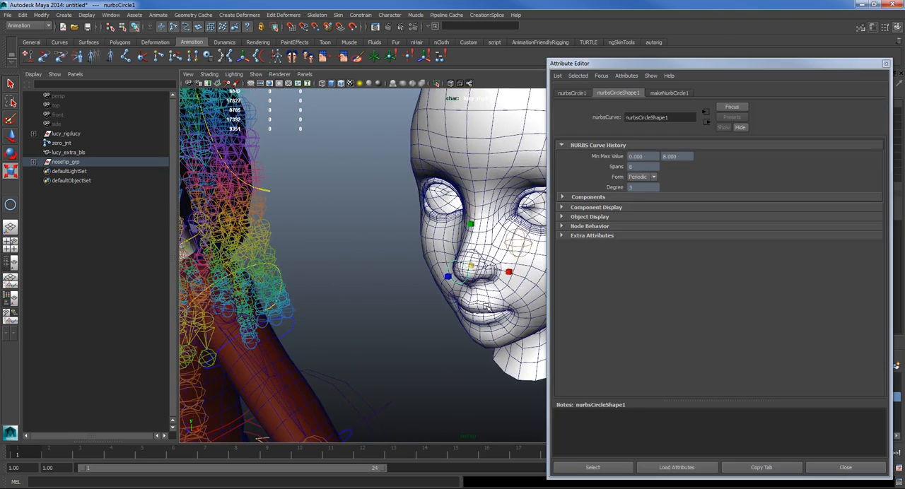
{"action": "left_click", "coordinate": [594, 217]}
{"action": "left_click", "coordinate": [597, 273]}
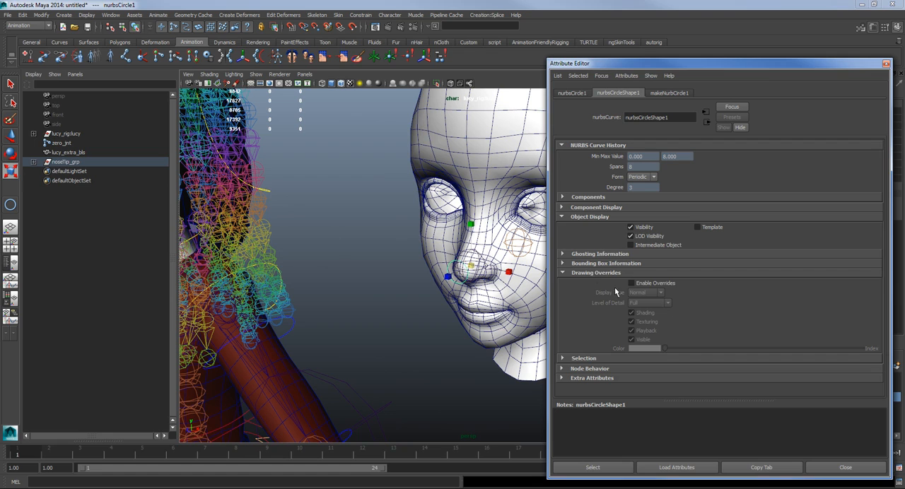
{"action": "left_click", "coordinate": [631, 284]}
{"action": "left_click_drag", "start_coordinate": [664, 350], "coordinate": [772, 348]}
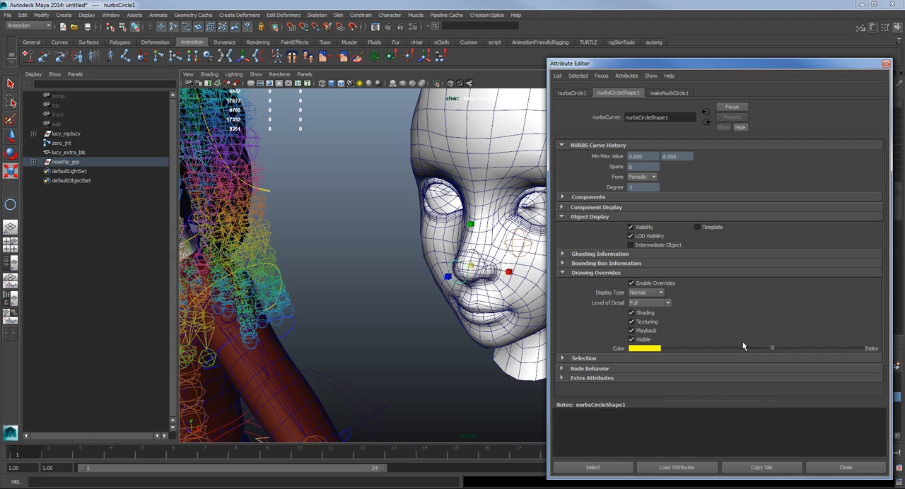
{"action": "left_click", "coordinate": [886, 64]}
Step: Examine the circle control's color and placement at the nose tip from the front and the side
{"action": "left_click_drag", "start_coordinate": [506, 233], "coordinate": [572, 264], "text": "alt"}
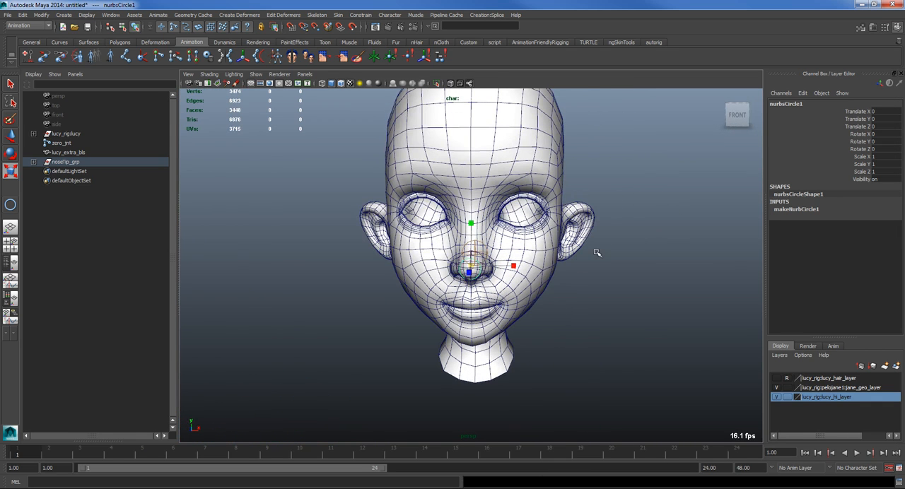
{"action": "left_click", "coordinate": [387, 313]}
{"action": "right_click_drag", "start_coordinate": [486, 273], "coordinate": [700, 303], "text": "alt"}
{"action": "left_click_drag", "start_coordinate": [509, 299], "coordinate": [429, 297], "text": "alt"}
{"action": "left_click", "coordinate": [428, 296]}
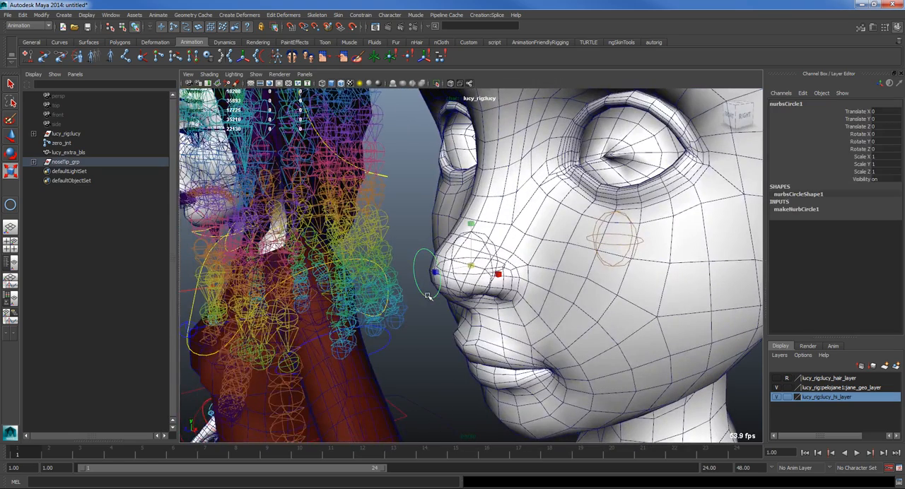
{"action": "left_click", "coordinate": [428, 363]}
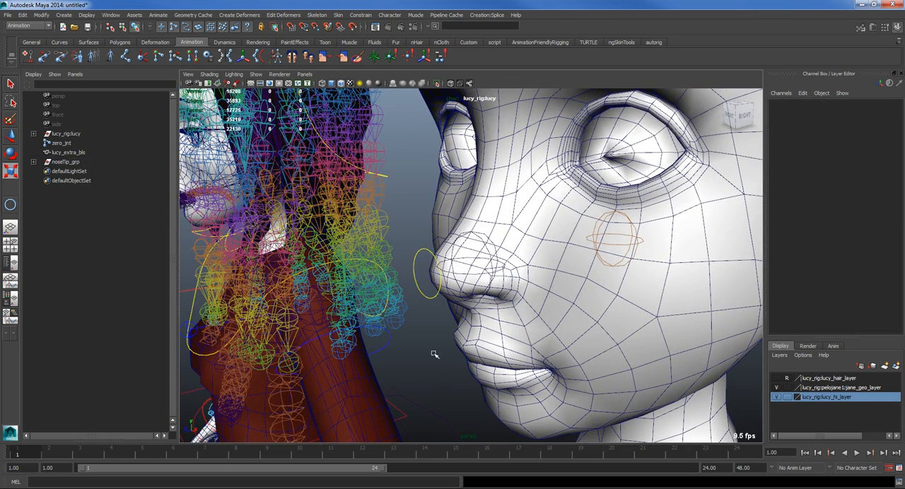
Step: Select the yellow NURBS circle at the nose tip of the separate head and group it
{"action": "right_click_drag", "start_coordinate": [432, 356], "coordinate": [465, 330], "text": "alt"}
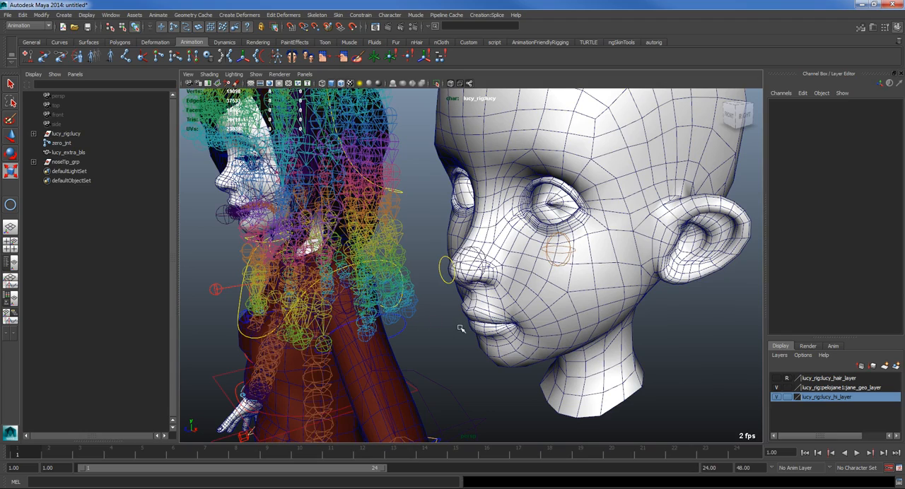
{"action": "left_click_drag", "start_coordinate": [447, 328], "coordinate": [406, 268], "text": "alt"}
{"action": "left_click", "coordinate": [62, 162]}
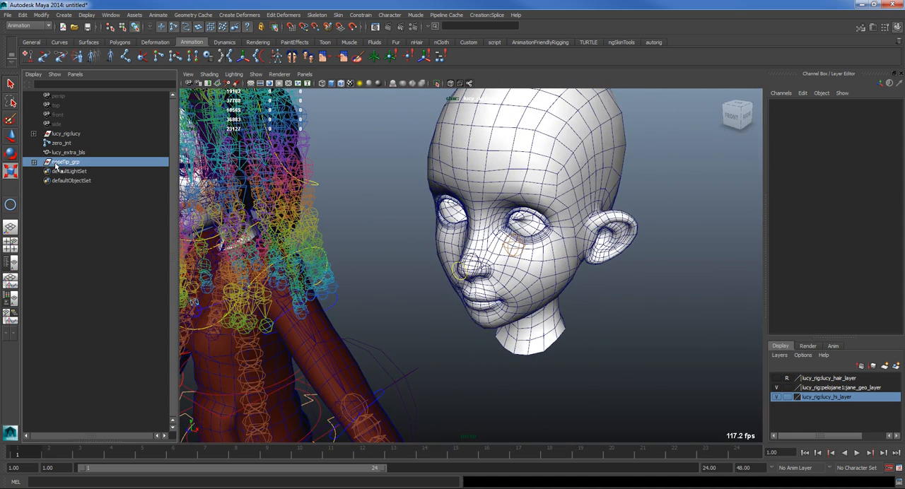
{"action": "left_click", "coordinate": [456, 267]}
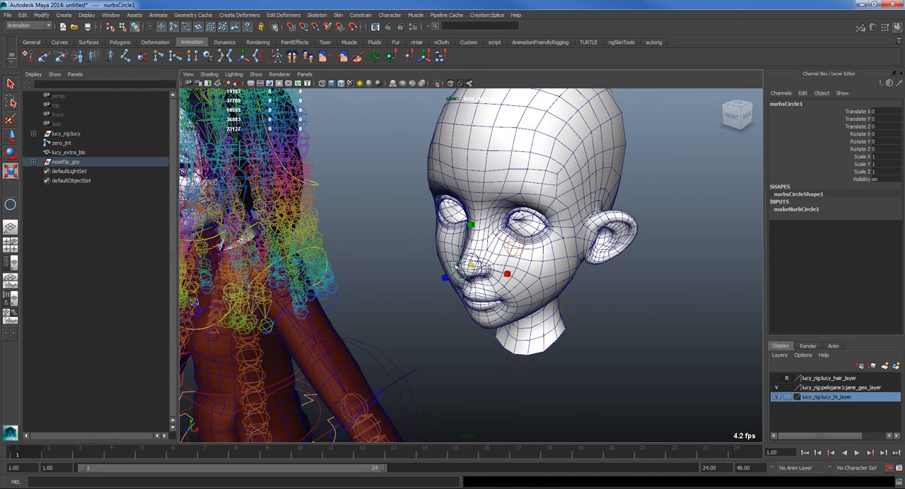
{"action": "key", "text": "ctrl+g"}
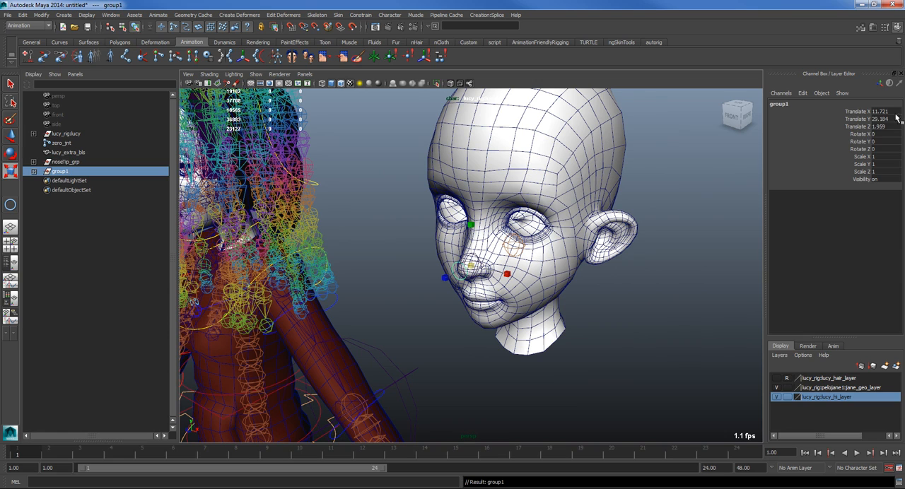
Step: Set the circle group's Translate X to 0 to center it on the Lucy character
{"action": "left_click", "coordinate": [882, 111]}
{"action": "type", "text": "0"}
{"action": "key", "text": "Return"}
{"action": "left_click", "coordinate": [522, 359]}
{"action": "key", "text": "ctrl+z"}
Step: Examine the circle control's placement at the nose of the Lucy rig from the side and the front
{"action": "key", "text": "f"}
{"action": "key", "text": "f"}
{"action": "scroll", "coordinate": [423, 339], "scroll_direction": "down", "scroll_amount": 6}
{"action": "left_click_drag", "start_coordinate": [601, 343], "coordinate": [433, 334], "text": "alt"}
{"action": "left_click_drag", "start_coordinate": [375, 273], "coordinate": [472, 278], "text": "alt"}
{"action": "left_click_drag", "start_coordinate": [470, 234], "coordinate": [441, 338], "text": "alt"}
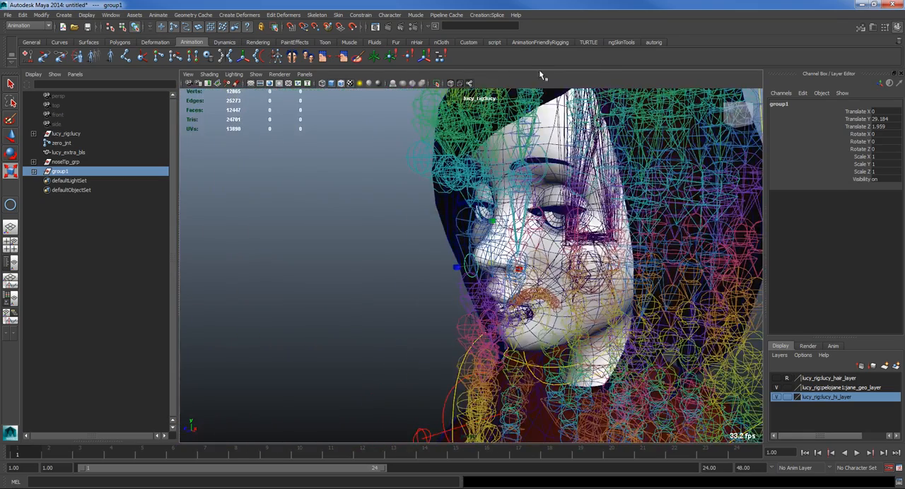
{"action": "left_click", "coordinate": [469, 84]}
{"action": "left_click_drag", "start_coordinate": [527, 315], "coordinate": [586, 325], "text": "alt"}
{"action": "right_click_drag", "start_coordinate": [586, 325], "coordinate": [319, 332], "text": "alt"}
Step: Expand group1 in the Outliner and rename nurbsCircle1 to noseTip_grp
{"action": "left_click", "coordinate": [34, 171]}
{"action": "double_click", "coordinate": [75, 181]}
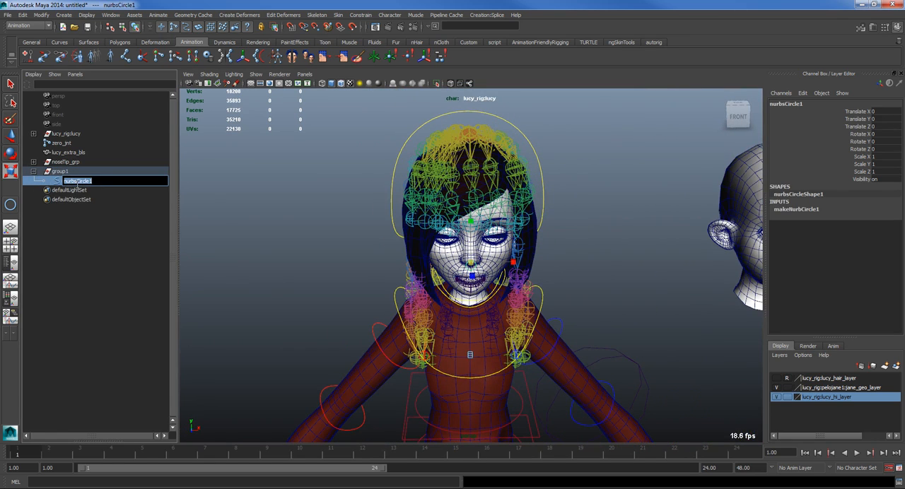
{"action": "type", "text": "nos"}
{"action": "key", "text": "Return"}
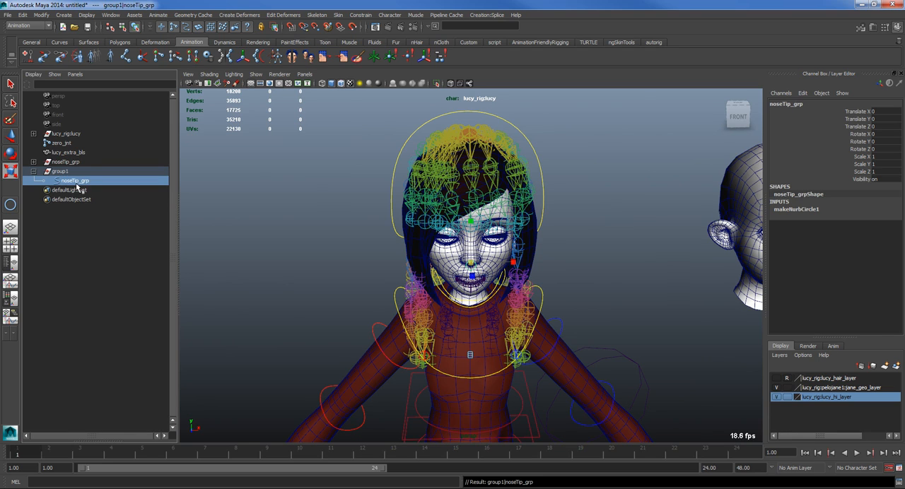
Step: Rename group1 to noseTip_grp1
{"action": "double_click", "coordinate": [62, 171]}
{"action": "type", "text": "nose"}
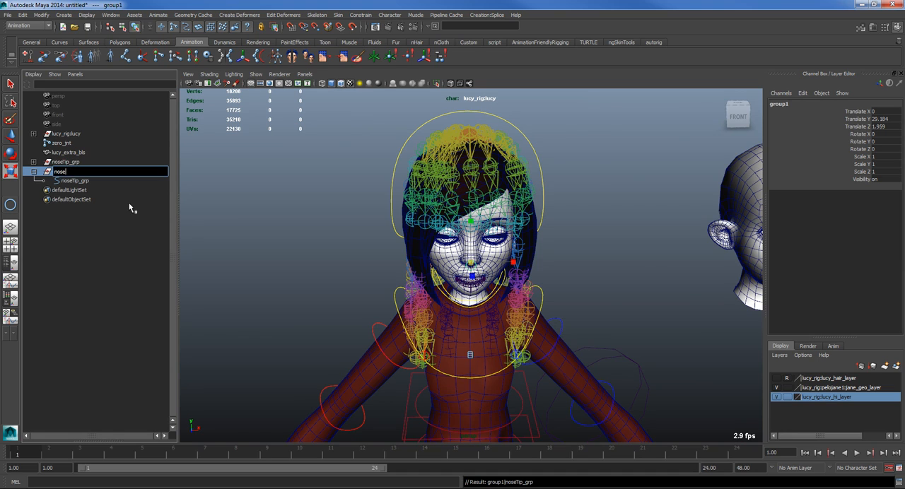
{"action": "type", "text": "Tip_grp1"}
{"action": "key", "text": "Return"}
Step: Rename the circle curve inside noseTip_grp1 to noseTip_cnt
{"action": "double_click", "coordinate": [105, 181]}
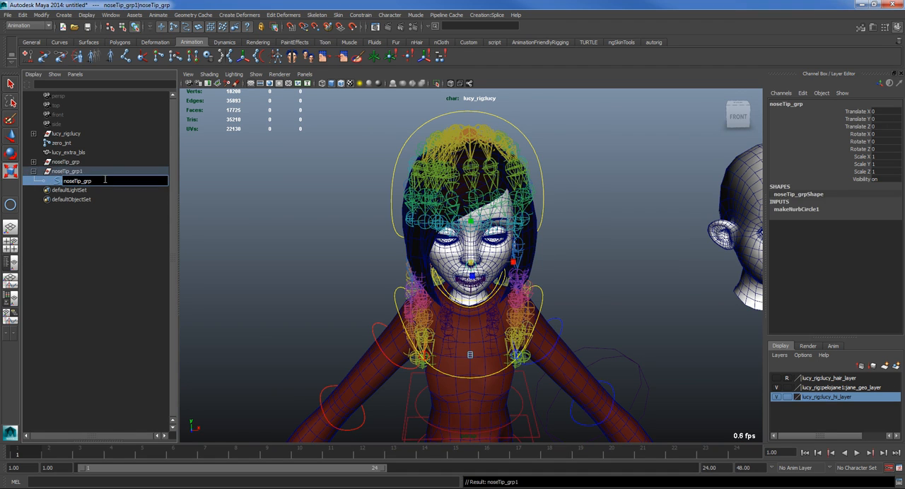
{"action": "type", "text": "noseTip_cnt"}
{"action": "key", "text": "Return"}
{"action": "double_click", "coordinate": [105, 171]}
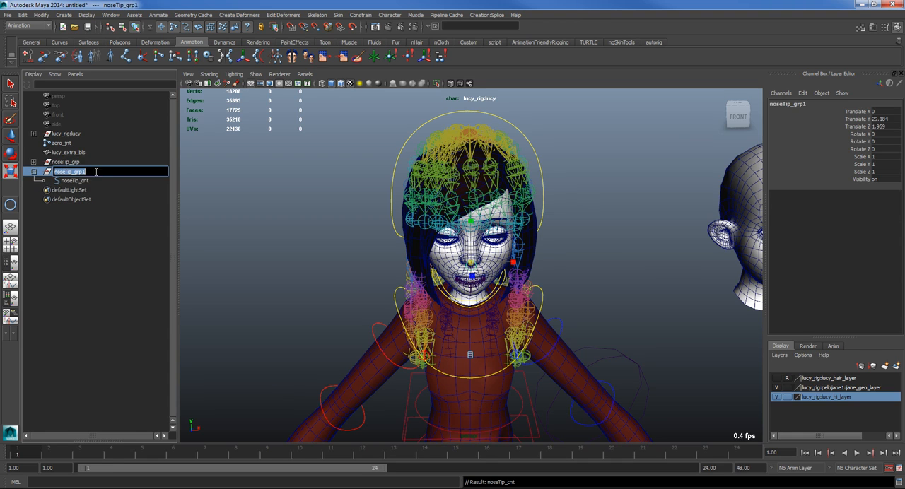
{"action": "key", "text": "Return"}
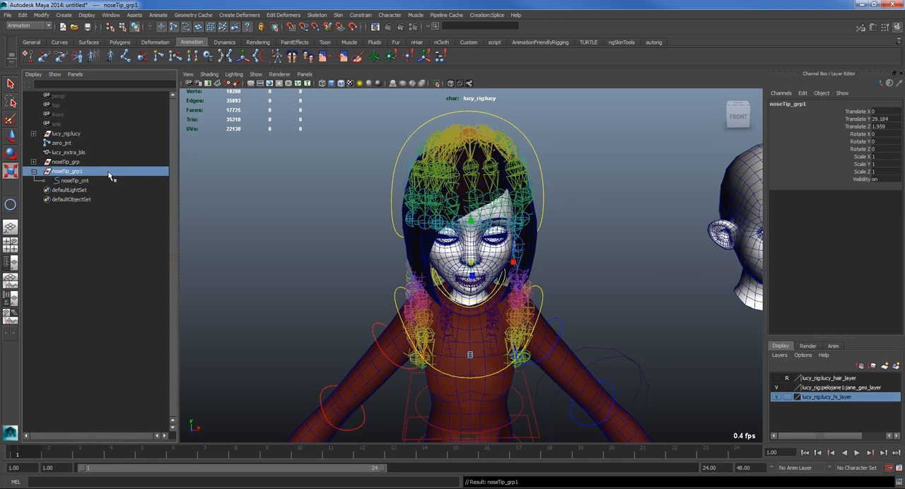
Step: Parent-constrain noseTip_grp1 to the head control lucy_ac_cn_head
{"action": "left_click", "coordinate": [72, 182]}
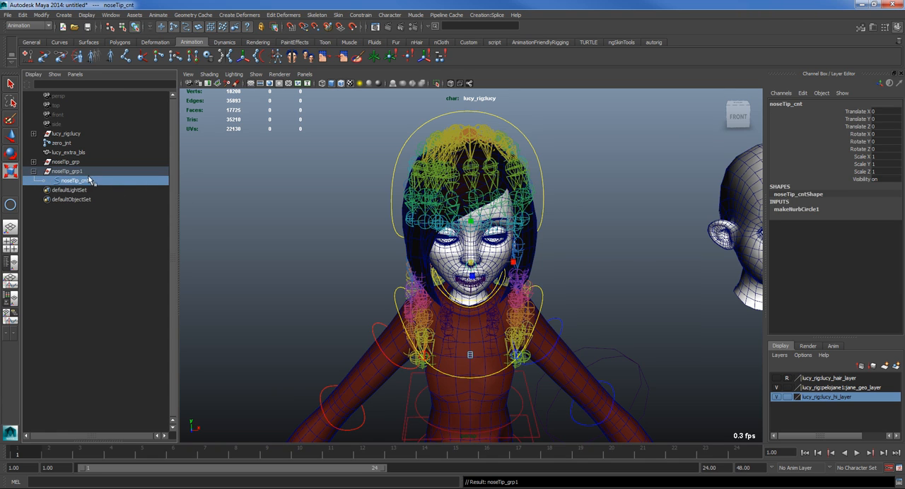
{"action": "key", "text": "Up"}
{"action": "left_click", "coordinate": [68, 182]}
{"action": "left_click_drag", "start_coordinate": [555, 172], "coordinate": [432, 204], "text": "alt"}
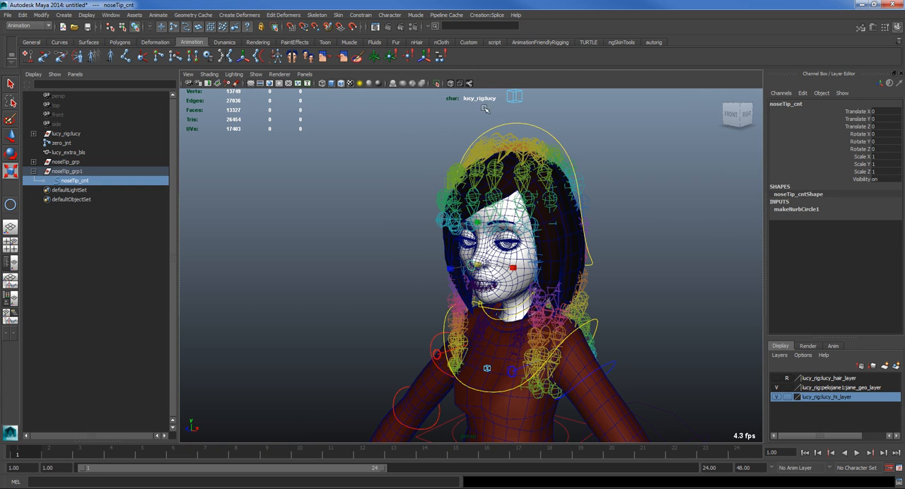
{"action": "left_click", "coordinate": [525, 125]}
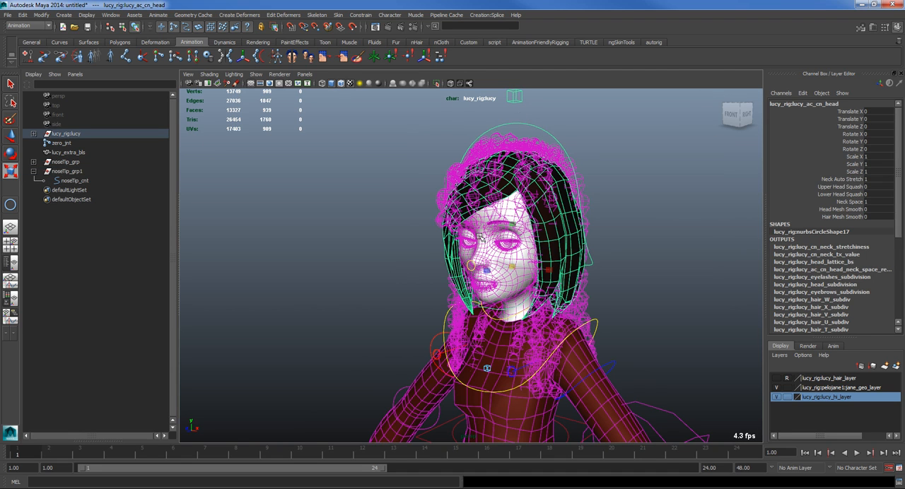
{"action": "left_click", "coordinate": [64, 172]}
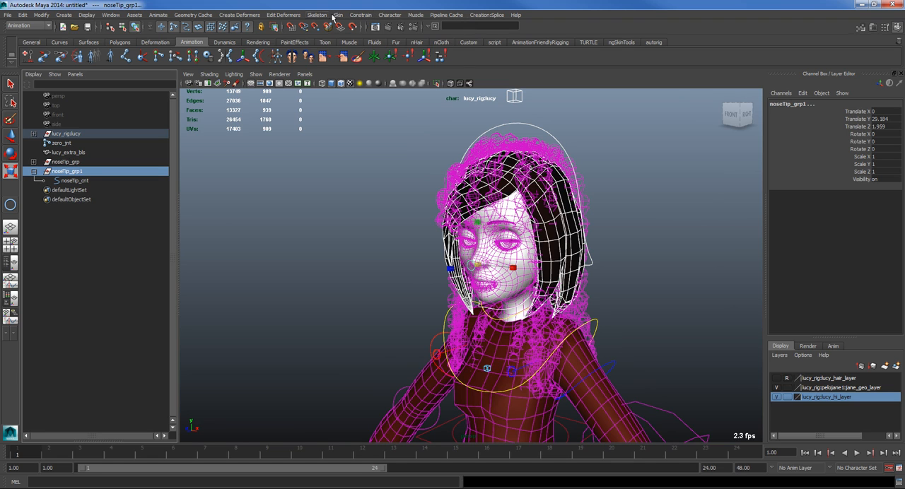
{"action": "left_click", "coordinate": [357, 14]}
{"action": "left_click", "coordinate": [377, 67]}
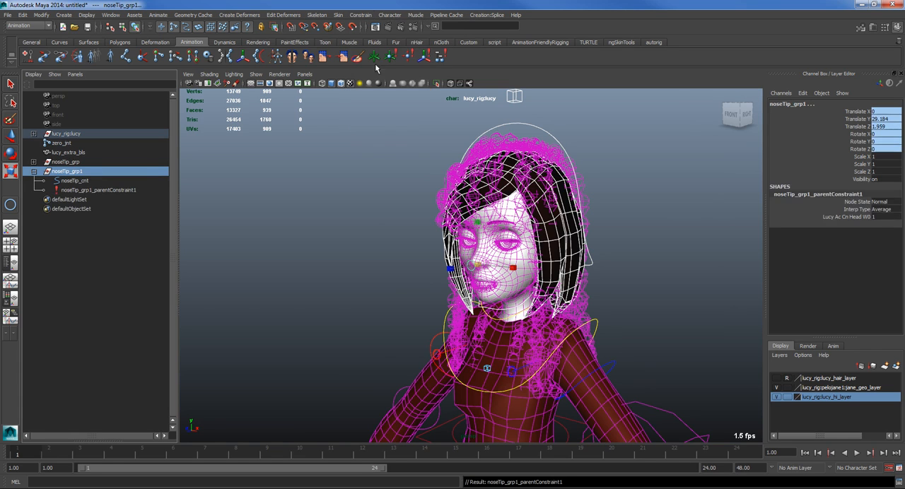
Step: Rotate the head control lucy_ac_cn_head to test the nose control's constraint, and undo the rotation
{"action": "left_click", "coordinate": [519, 134]}
{"action": "key", "text": "e"}
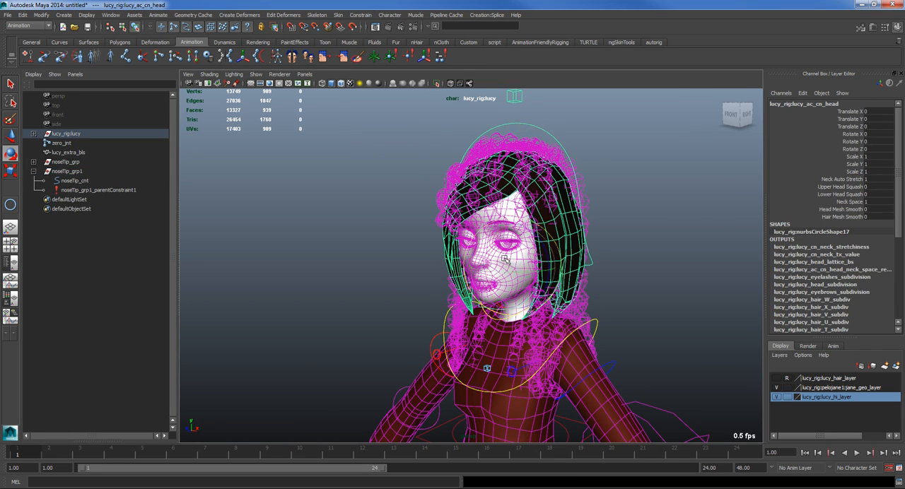
{"action": "left_click_drag", "start_coordinate": [510, 237], "coordinate": [444, 264]}
{"action": "key", "text": "ctrl+z"}
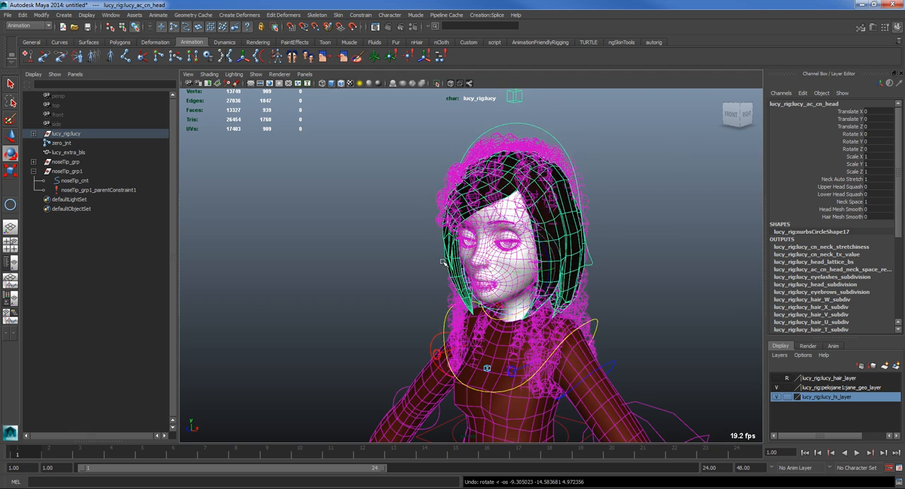
Step: Rename the group noseTip_grp1 to noseTipCnt_grp
{"action": "left_click", "coordinate": [67, 172]}
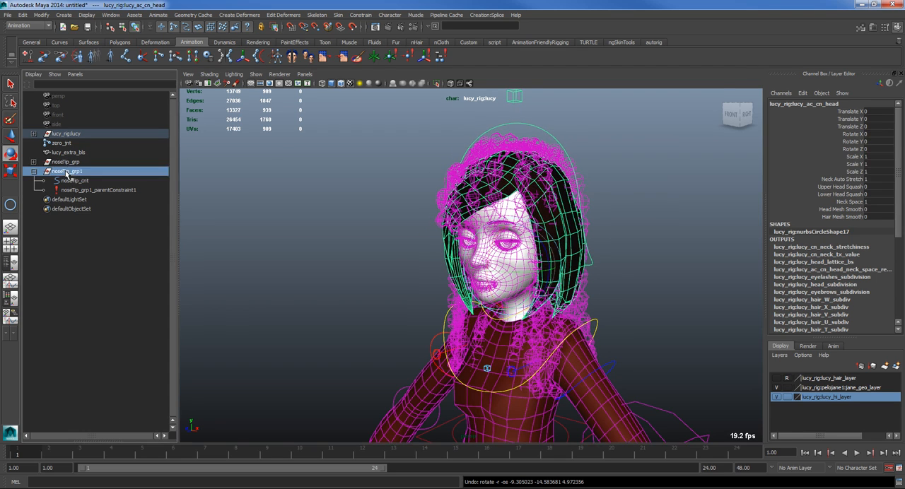
{"action": "double_click", "coordinate": [69, 172]}
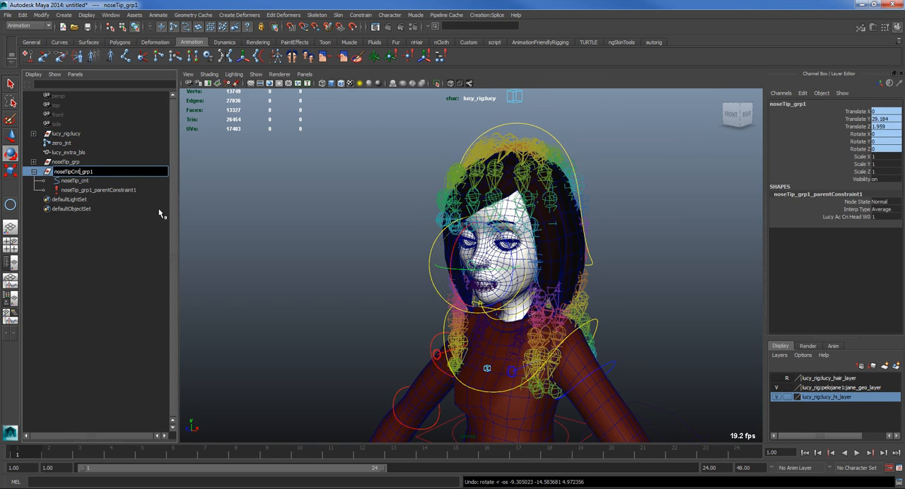
{"action": "type", "text": "noseTipCnt_grp"}
{"action": "key", "text": "Return"}
Step: Open the Connection Editor with noseTip_cnt loaded on one side and noseTip_jnt on the other
{"action": "right_click_drag", "start_coordinate": [495, 297], "coordinate": [448, 284], "text": "alt"}
{"action": "left_click_drag", "start_coordinate": [304, 283], "coordinate": [367, 282], "text": "alt"}
{"action": "right_click_drag", "start_coordinate": [368, 282], "coordinate": [495, 323], "text": "alt"}
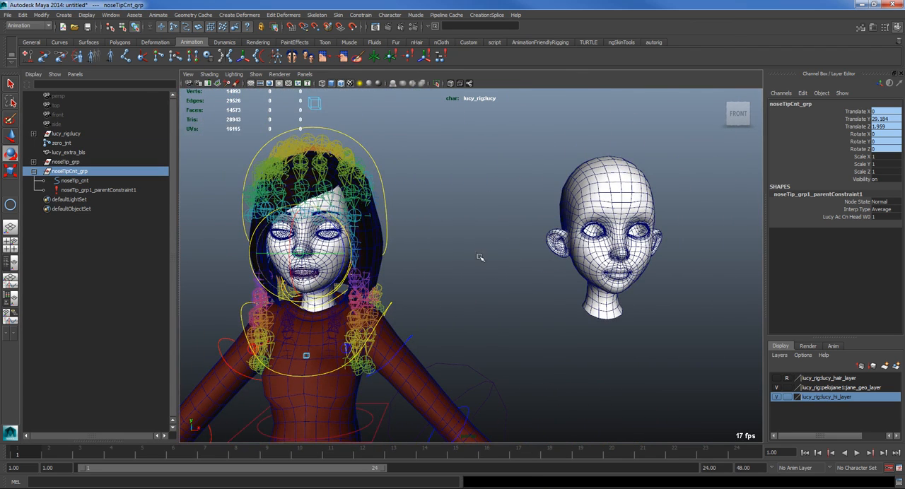
{"action": "left_click", "coordinate": [621, 257], "text": "shift"}
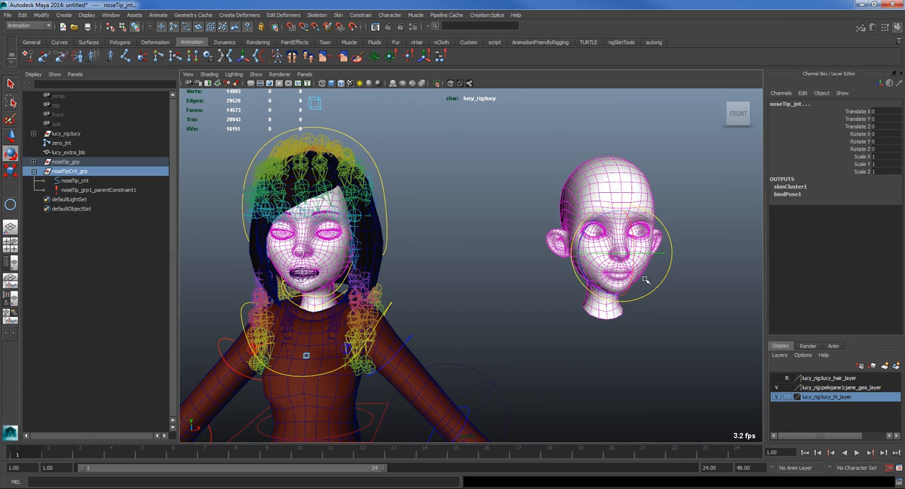
{"action": "left_click_drag", "start_coordinate": [580, 343], "coordinate": [506, 341], "text": "alt"}
{"action": "key", "text": "ctrl+shift+c"}
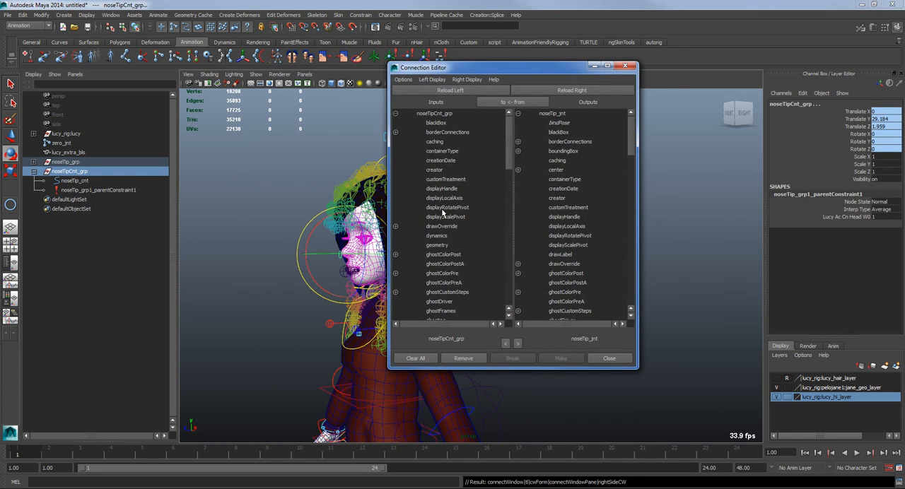
{"action": "left_click", "coordinate": [74, 181]}
{"action": "left_click", "coordinate": [453, 91]}
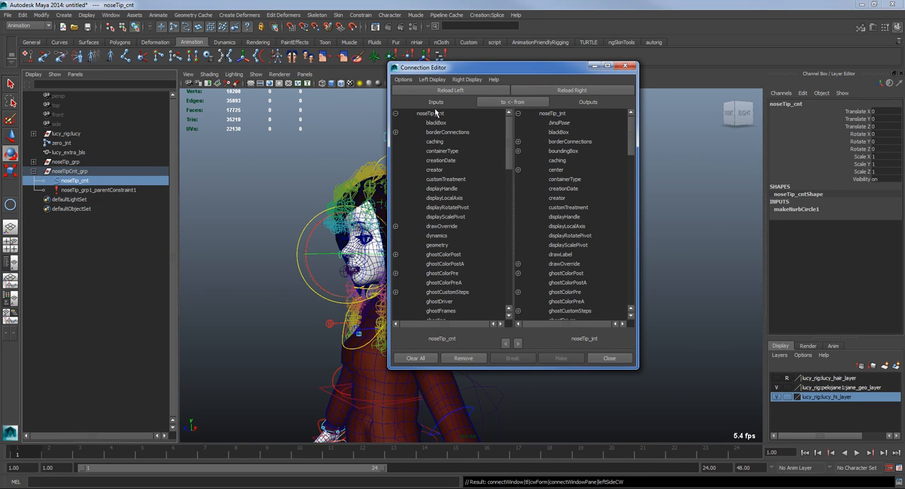
Step: Set the connection direction from noseTip_cnt to noseTip_jnt and connect the control's translate to the joint's translate
{"action": "scroll", "coordinate": [428, 160], "scroll_direction": "down", "scroll_amount": 20}
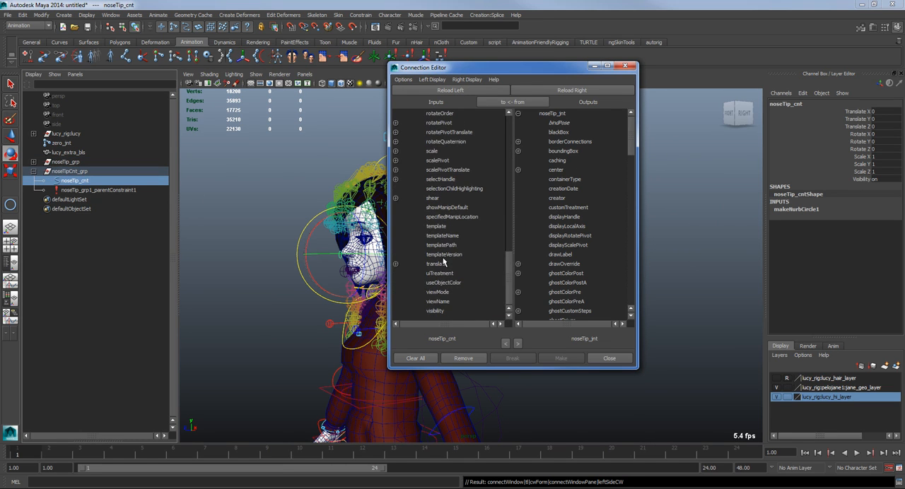
{"action": "left_click", "coordinate": [514, 102]}
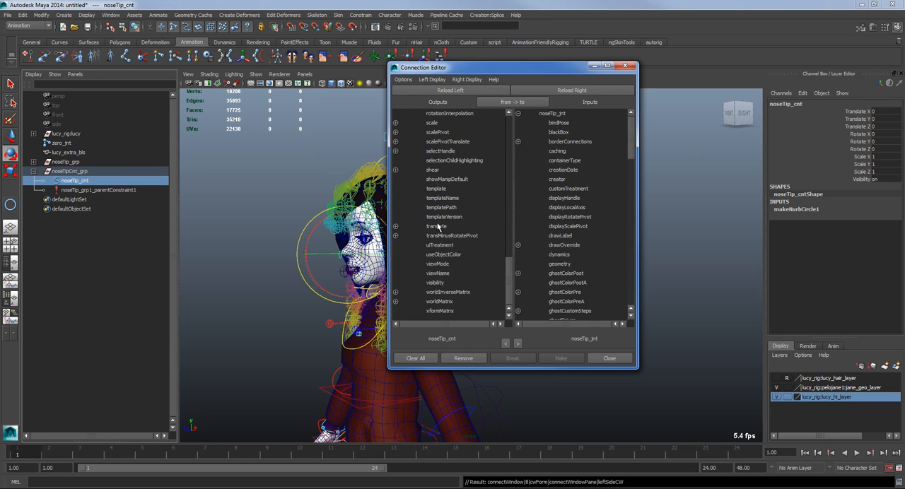
{"action": "left_click", "coordinate": [438, 227]}
{"action": "scroll", "coordinate": [558, 213], "scroll_direction": "down", "scroll_amount": 10}
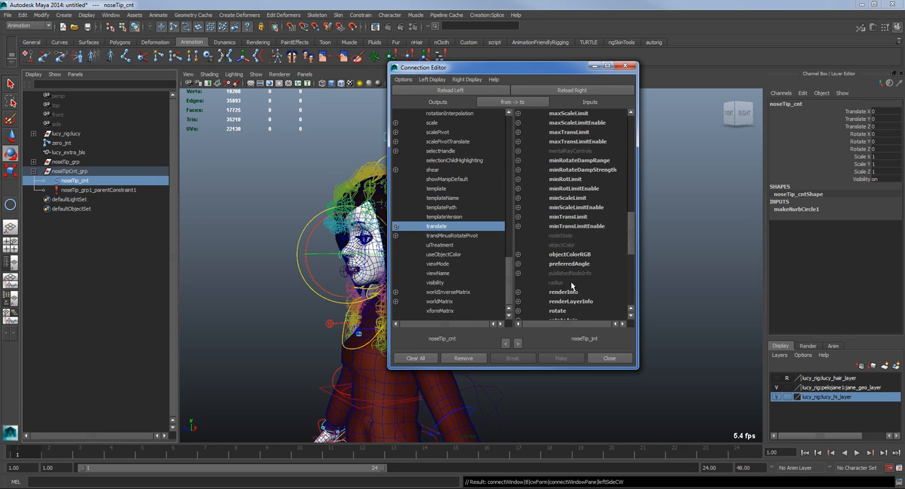
{"action": "left_click_drag", "start_coordinate": [531, 75], "coordinate": [840, 73]}
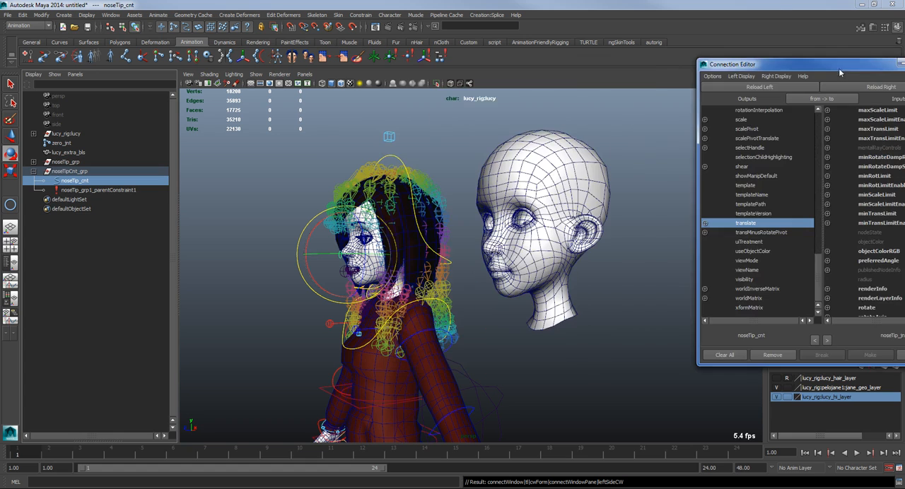
{"action": "scroll", "coordinate": [868, 286], "scroll_direction": "down", "scroll_amount": 8}
{"action": "left_click", "coordinate": [870, 270]}
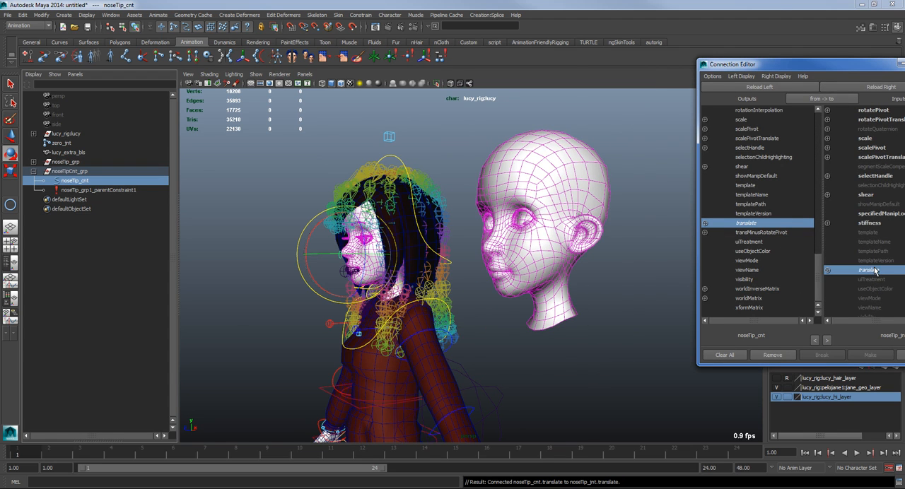
Step: Connect the rotate attribute of noseTip_cnt to the rotate attribute of noseTip_jnt
{"action": "scroll", "coordinate": [752, 141], "scroll_direction": "up", "scroll_amount": 3}
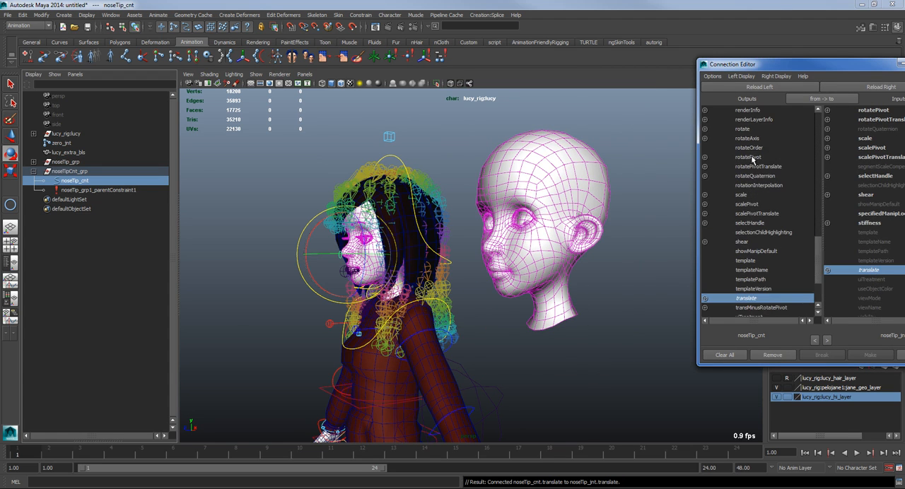
{"action": "left_click", "coordinate": [744, 129]}
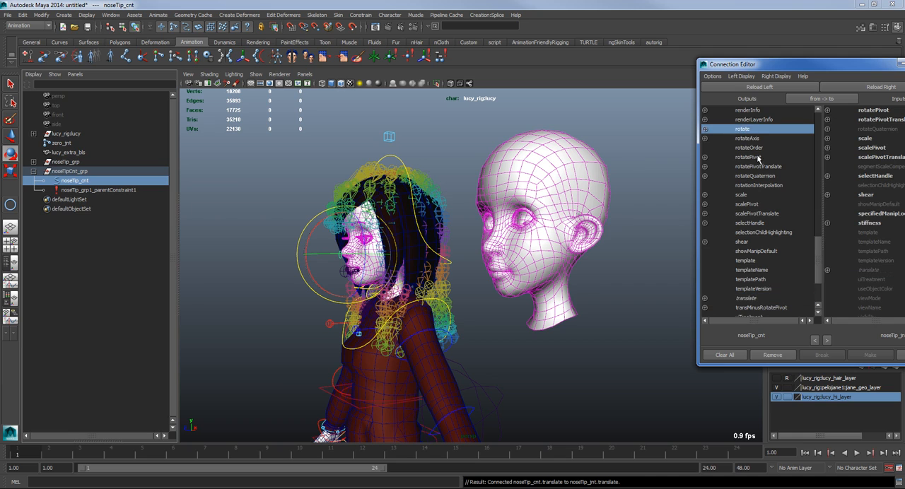
{"action": "scroll", "coordinate": [875, 160], "scroll_direction": "up", "scroll_amount": 3}
{"action": "left_click", "coordinate": [867, 156]}
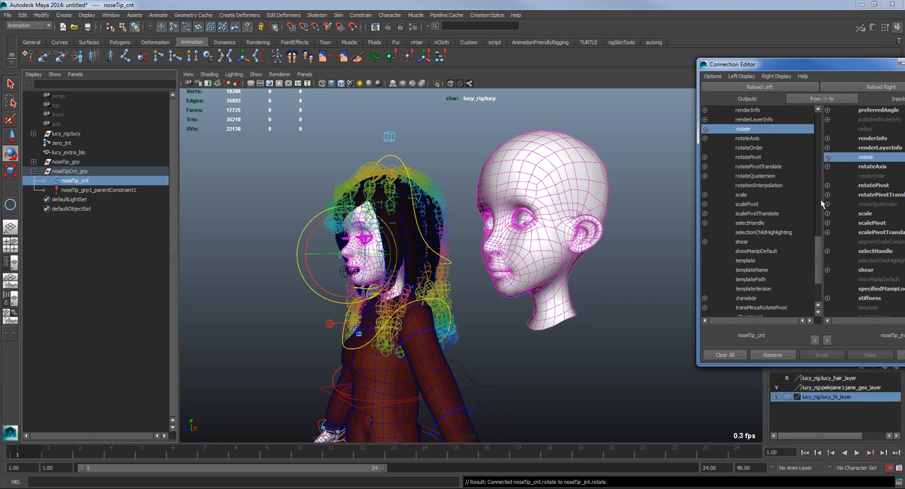
Step: Connect the scale attribute of noseTip_cnt to the scale attribute of noseTip_jnt
{"action": "scroll", "coordinate": [776, 260], "scroll_direction": "down", "scroll_amount": 3}
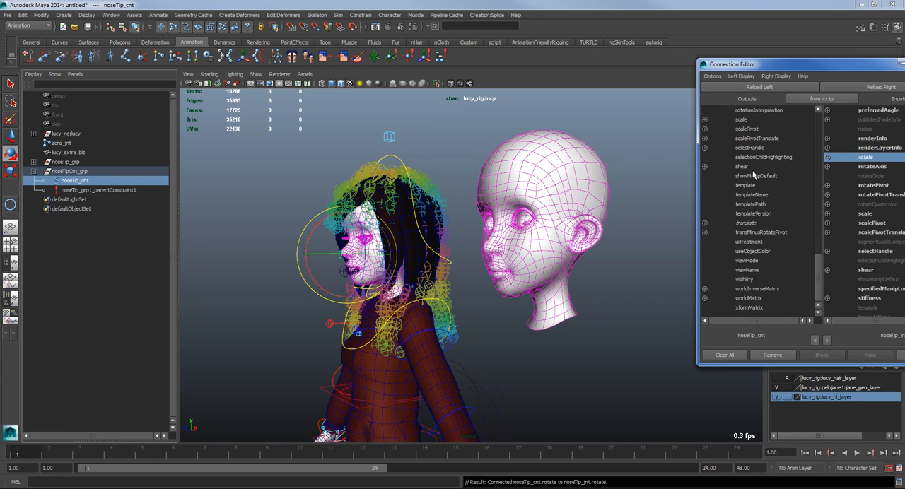
{"action": "left_click", "coordinate": [750, 123]}
{"action": "scroll", "coordinate": [870, 281], "scroll_direction": "down", "scroll_amount": 3}
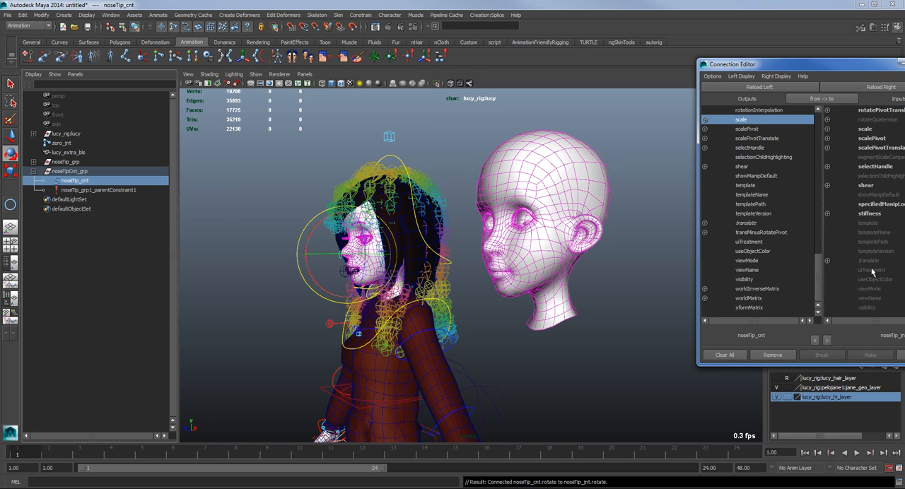
{"action": "left_click", "coordinate": [866, 129]}
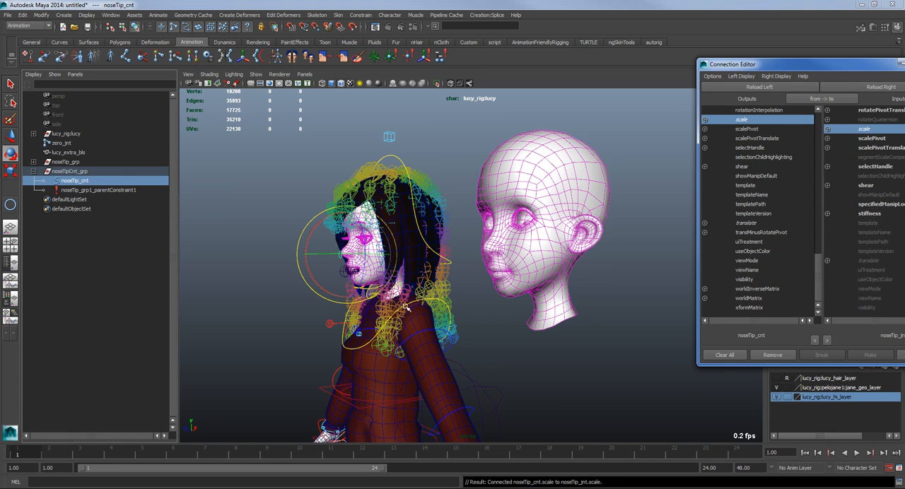
Step: Close the Connection Editor and rotate the head control to test whether the nose control follows it
{"action": "left_click", "coordinate": [904, 64]}
{"action": "left_click_drag", "start_coordinate": [282, 297], "coordinate": [394, 316], "text": "alt"}
{"action": "right_click_drag", "start_coordinate": [394, 315], "coordinate": [476, 327], "text": "alt"}
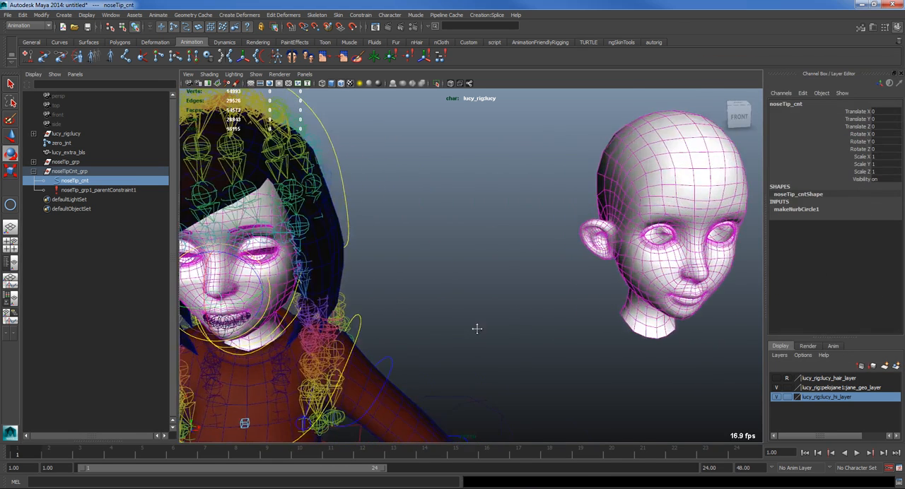
{"action": "middle_click_drag", "start_coordinate": [477, 327], "coordinate": [532, 338], "text": "alt"}
{"action": "left_click", "coordinate": [464, 192]}
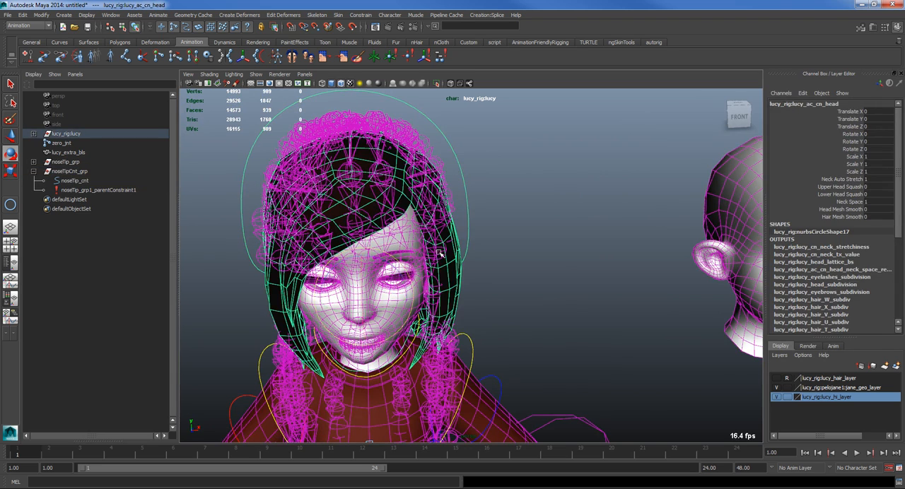
{"action": "left_click_drag", "start_coordinate": [389, 290], "coordinate": [398, 275]}
{"action": "left_click", "coordinate": [501, 258]}
{"action": "right_click_drag", "start_coordinate": [500, 258], "coordinate": [560, 251], "text": "alt"}
Step: Select noseTip_cnt at the nose tip and test how moving and scaling it deforms the nose
{"action": "left_click", "coordinate": [353, 270]}
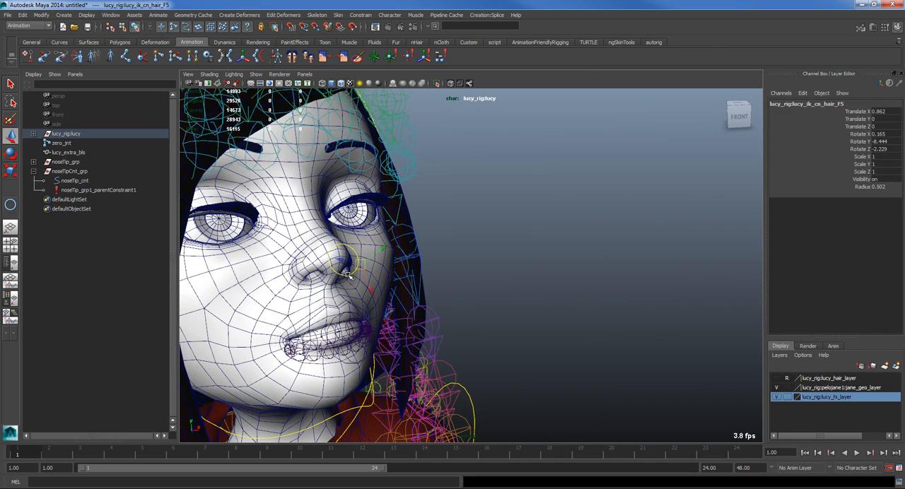
{"action": "left_click_drag", "start_coordinate": [348, 249], "coordinate": [406, 263], "text": "alt"}
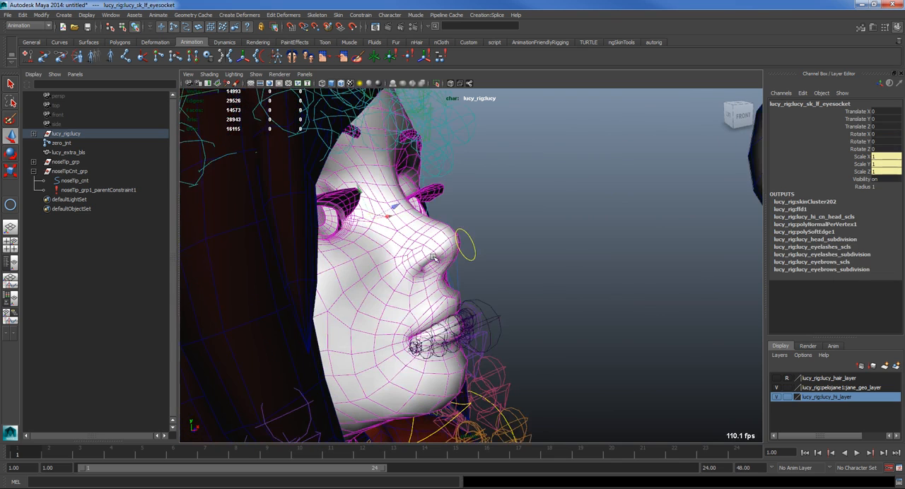
{"action": "left_click", "coordinate": [471, 259]}
{"action": "left_click_drag", "start_coordinate": [472, 263], "coordinate": [378, 288], "text": "alt"}
{"action": "left_click_drag", "start_coordinate": [261, 291], "coordinate": [509, 332]}
{"action": "key", "text": "r"}
{"action": "key", "text": "ctrl+z"}
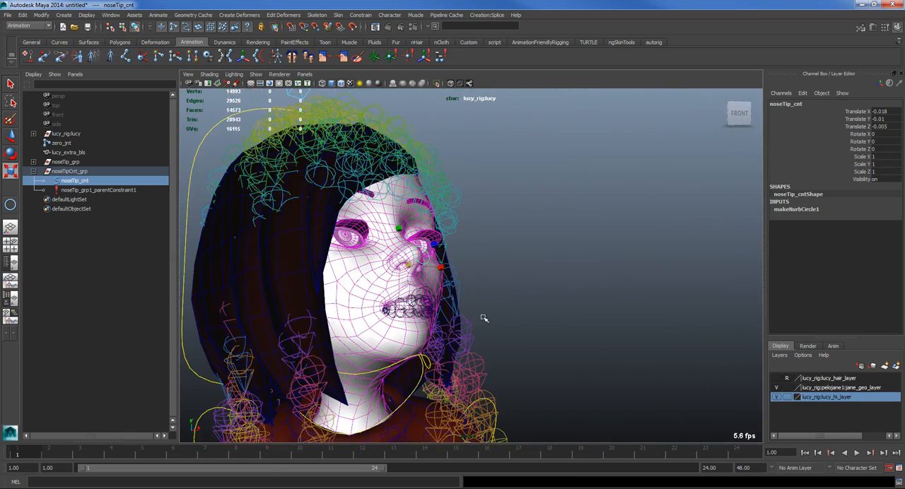
{"action": "left_click_drag", "start_coordinate": [429, 310], "coordinate": [400, 309], "text": "alt"}
{"action": "left_click_drag", "start_coordinate": [466, 328], "coordinate": [409, 354], "text": "alt"}
Step: Undo the test transforms on the nose and head controls
{"action": "key", "text": "ctrl+z"}
{"action": "key", "text": "ctrl+z"}
{"action": "key", "text": "ctrl+z"}
{"action": "key", "text": "ctrl+z"}
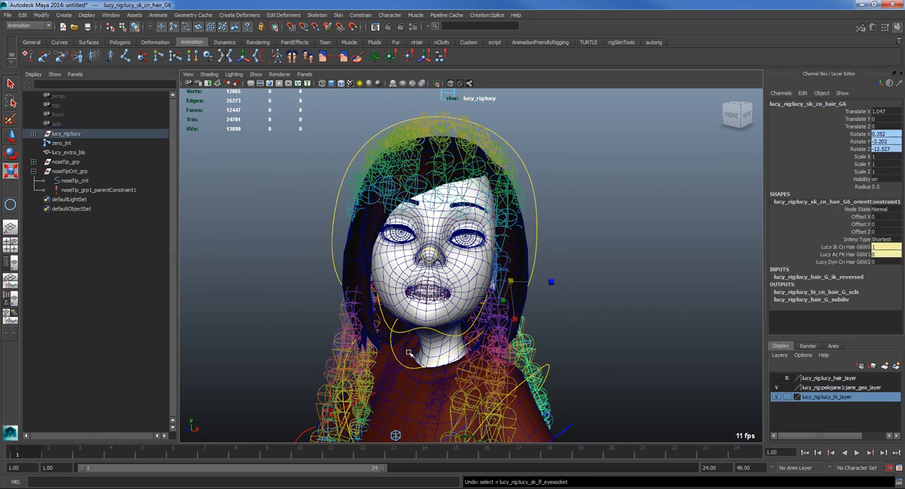
{"action": "key", "text": "ctrl+z"}
{"action": "key", "text": "ctrl+z"}
Step: Group zero_jnt, lucy_extra_bls, noseTip_grp and noseTipCnt_grp together
{"action": "scroll", "coordinate": [410, 354], "scroll_direction": "down", "scroll_amount": 5}
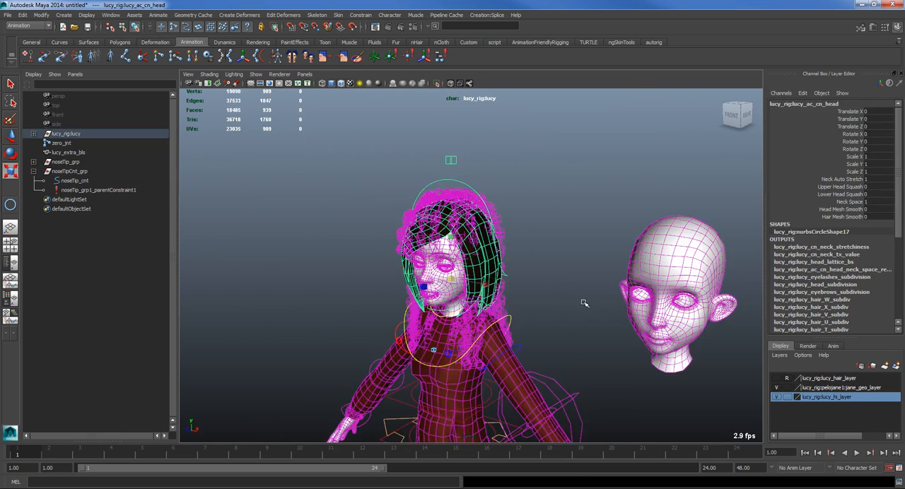
{"action": "left_click", "coordinate": [584, 302]}
{"action": "left_click_drag", "start_coordinate": [526, 331], "coordinate": [578, 335], "text": "alt"}
{"action": "left_click", "coordinate": [34, 172]}
{"action": "left_click", "coordinate": [57, 143]}
{"action": "left_click", "coordinate": [62, 171], "text": "shift"}
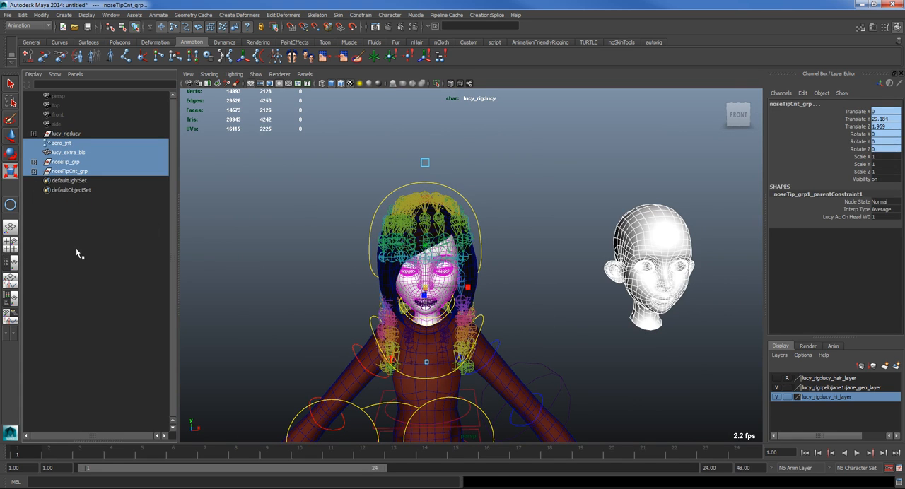
{"action": "key", "text": "ctrl+g"}
Step: Rename the new group as noseExtr_grp
{"action": "double_click", "coordinate": [62, 143]}
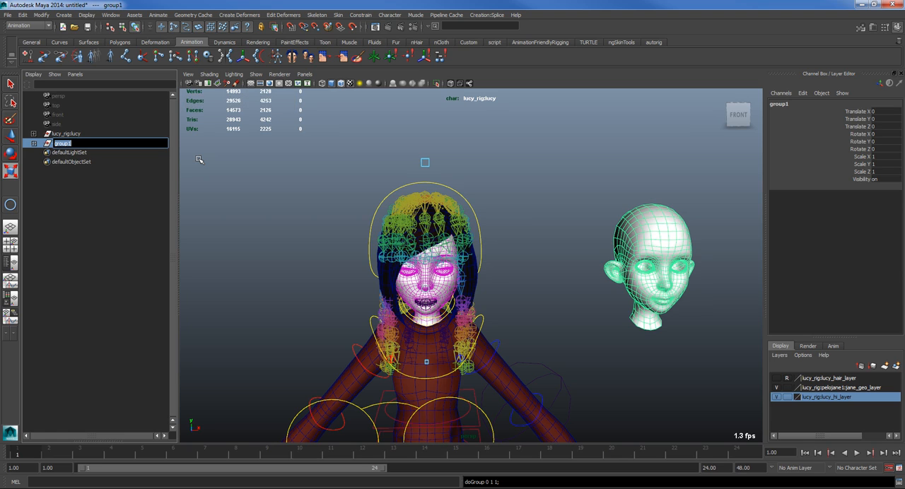
{"action": "type", "text": "noseExtr_grp"}
{"action": "key", "text": "Return"}
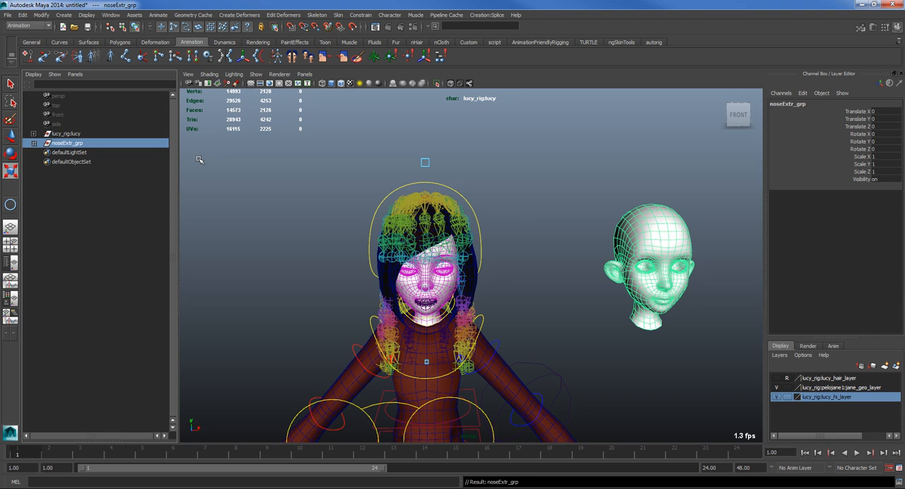
Step: Turn off Inherits Transform for noseExtr_grp and parent the group under lucy_rig:lucy
{"action": "left_click", "coordinate": [33, 133]}
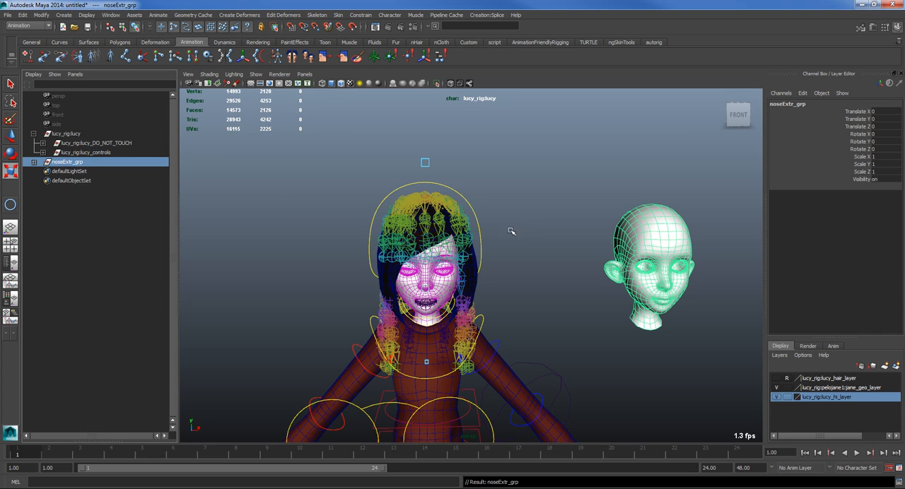
{"action": "key", "text": "ctrl+a"}
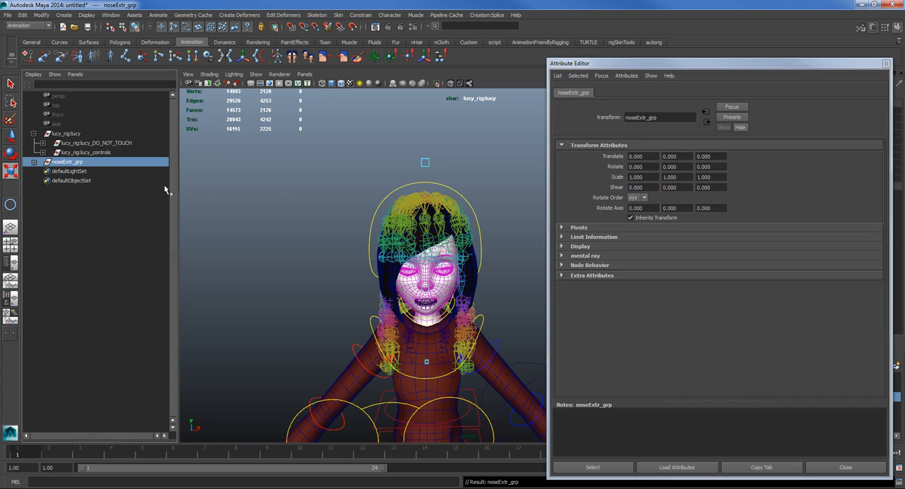
{"action": "left_click", "coordinate": [631, 218]}
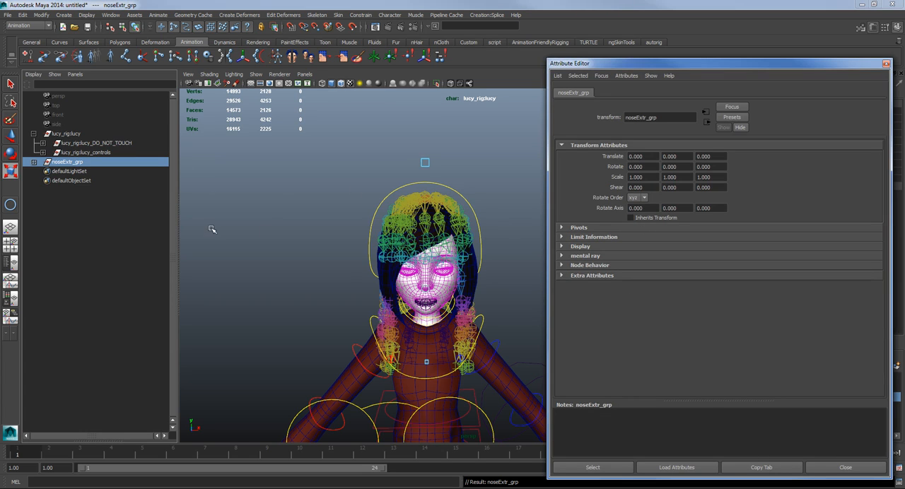
{"action": "left_click", "coordinate": [886, 65]}
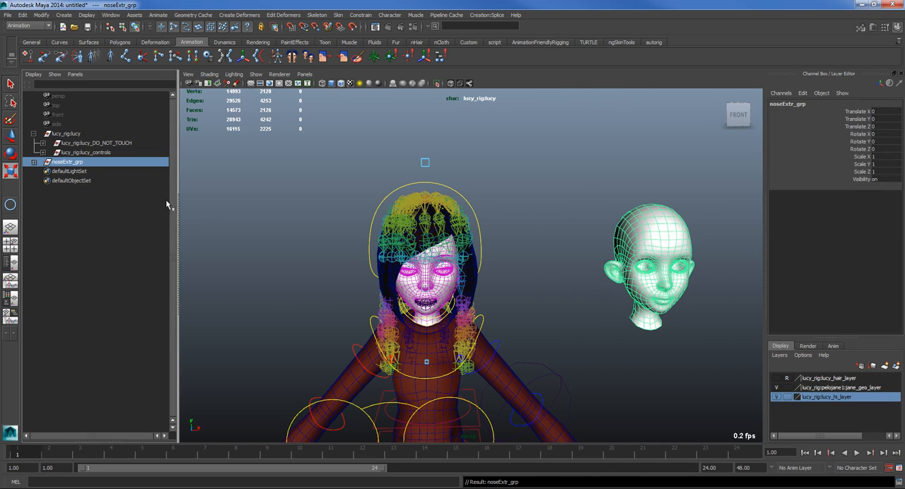
{"action": "left_click", "coordinate": [68, 135], "text": "ctrl"}
{"action": "key", "text": "p"}
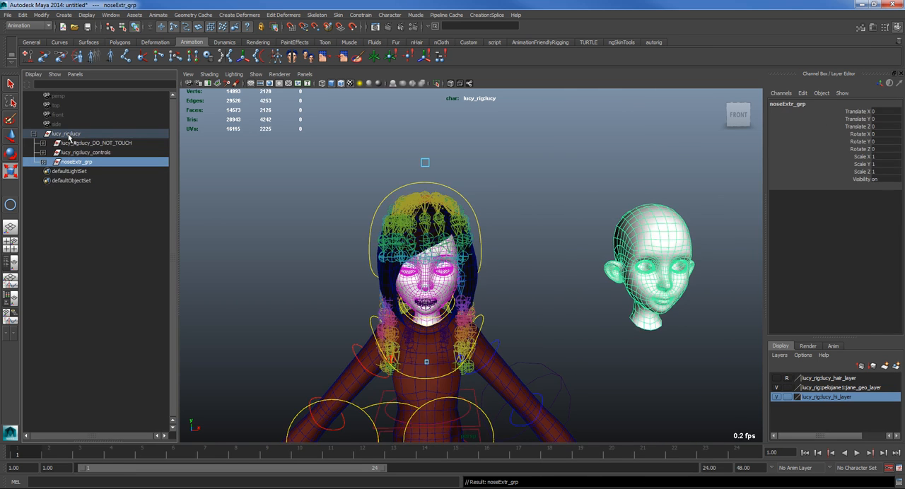
Step: Hide zero_jnt, lucy_extra_bls and noseTip_grp inside noseExtr_grp, keeping noseTipCnt_grp visible
{"action": "left_click", "coordinate": [667, 232]}
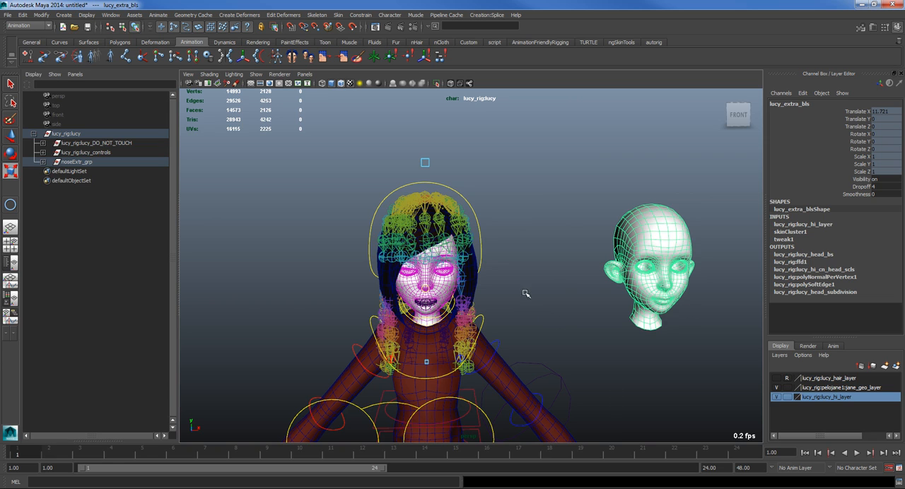
{"action": "left_click", "coordinate": [42, 162]}
{"action": "left_click_drag", "start_coordinate": [72, 171], "coordinate": [80, 193]}
{"action": "key", "text": "ctrl+h"}
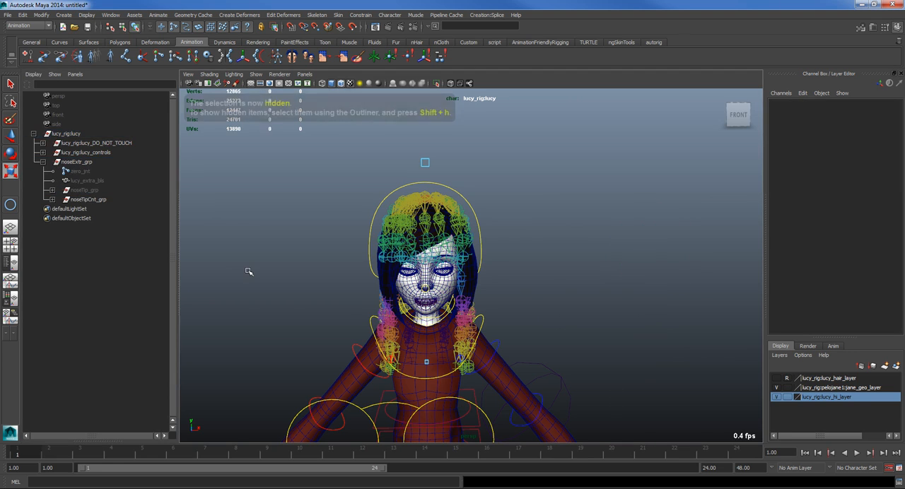
Step: Collapse the lucy_rig:lucy hierarchy and examine the whole character and the nose control on the face
{"action": "right_click_drag", "start_coordinate": [590, 312], "coordinate": [575, 301], "text": "alt"}
{"action": "left_click_drag", "start_coordinate": [576, 301], "coordinate": [581, 321], "text": "alt"}
{"action": "middle_click_drag", "start_coordinate": [470, 329], "coordinate": [510, 220], "text": "alt"}
{"action": "left_click_drag", "start_coordinate": [509, 220], "coordinate": [589, 284], "text": "alt"}
{"action": "left_click", "coordinate": [34, 135]}
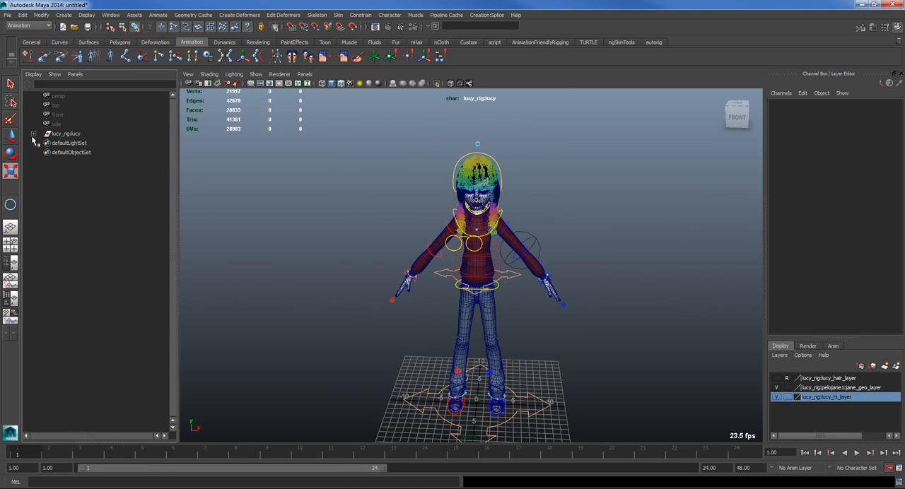
{"action": "scroll", "coordinate": [472, 247], "scroll_direction": "up", "scroll_amount": 4}
{"action": "middle_click_drag", "start_coordinate": [472, 247], "coordinate": [443, 344], "text": "alt"}
{"action": "scroll", "coordinate": [442, 343], "scroll_direction": "up", "scroll_amount": 4}
{"action": "left_click_drag", "start_coordinate": [420, 348], "coordinate": [417, 293], "text": "alt"}
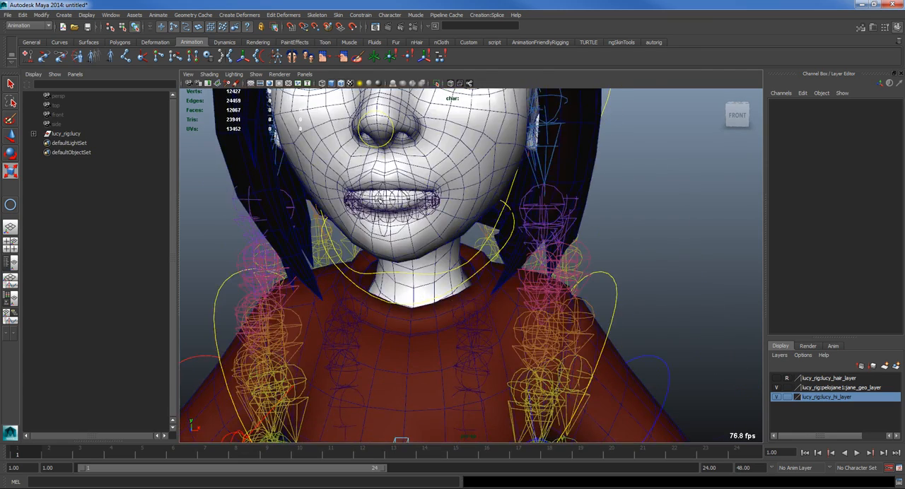
{"action": "middle_click_drag", "start_coordinate": [380, 199], "coordinate": [455, 325], "text": "alt"}
{"action": "scroll", "coordinate": [455, 325], "scroll_direction": "down", "scroll_amount": 4}
{"action": "left_click_drag", "start_coordinate": [400, 385], "coordinate": [404, 347], "text": "alt"}
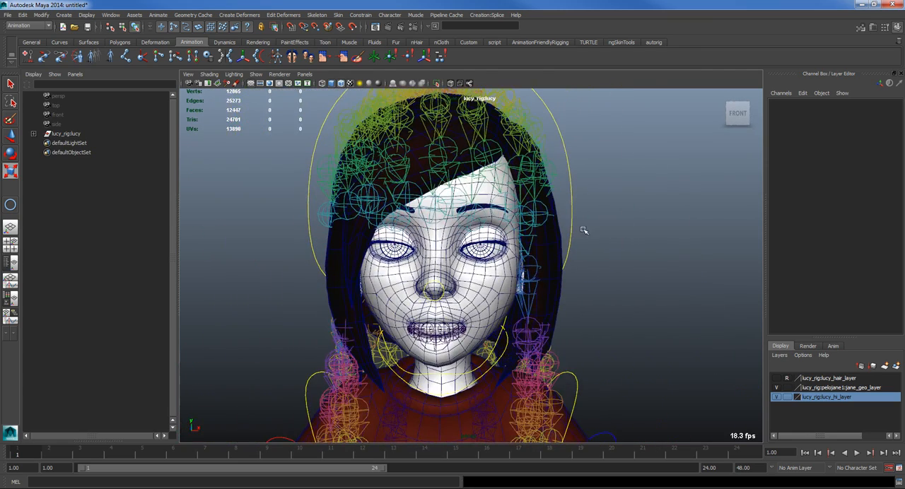
Step: Add a keyable Boolean attribute named noseTip to the head control lucy_ac_cn_head
{"action": "left_click", "coordinate": [574, 191]}
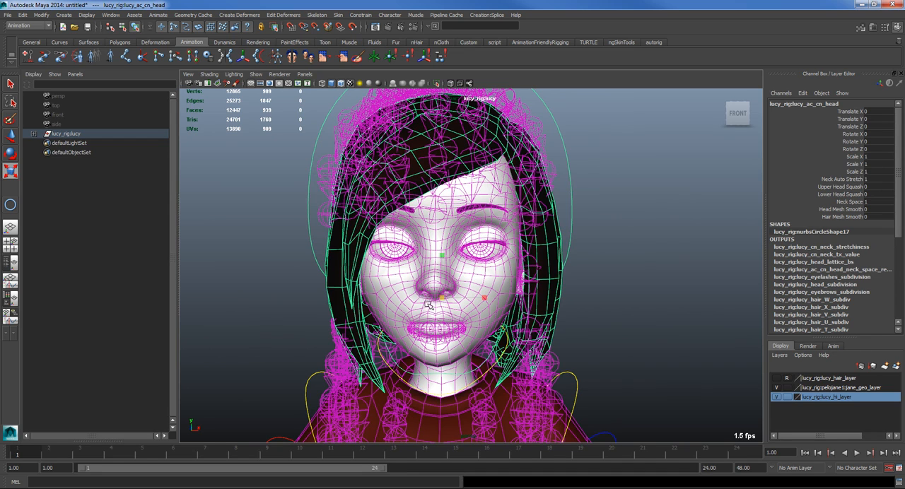
{"action": "left_click", "coordinate": [804, 93]}
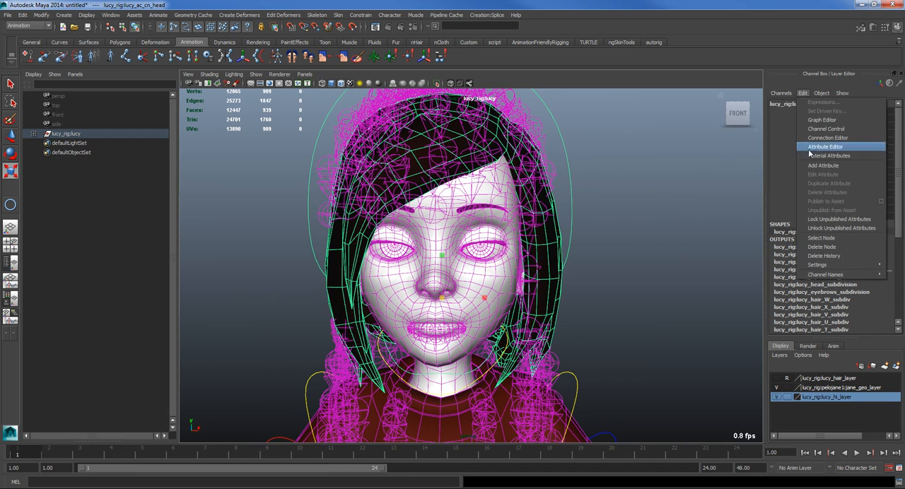
{"action": "left_click", "coordinate": [826, 167]}
{"action": "left_click", "coordinate": [435, 204]}
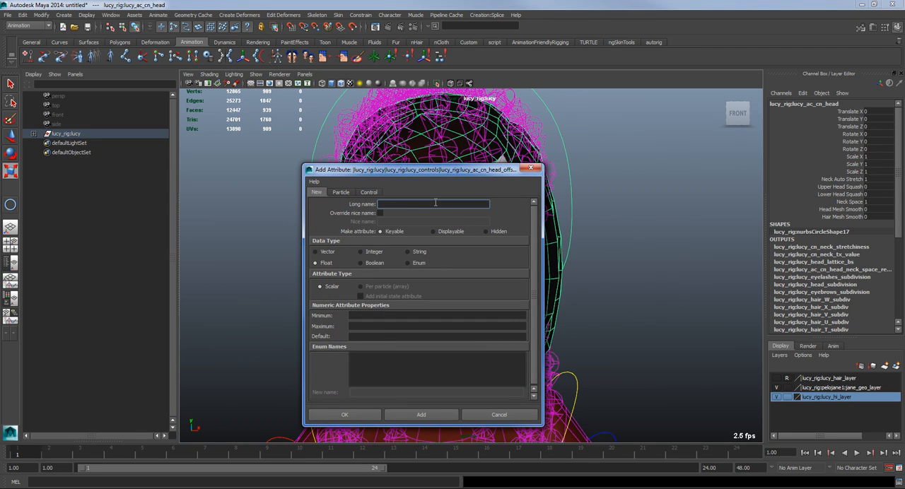
{"action": "type", "text": "noseTip"}
{"action": "left_click", "coordinate": [361, 262]}
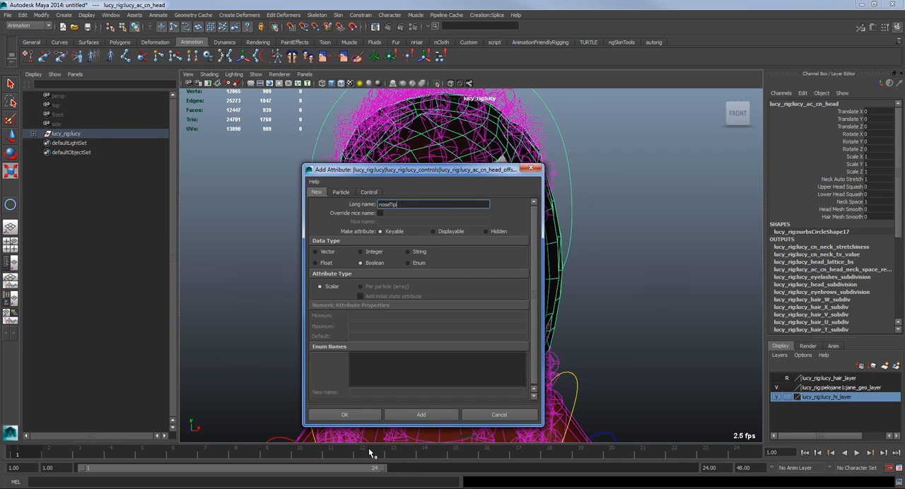
{"action": "left_click", "coordinate": [347, 415]}
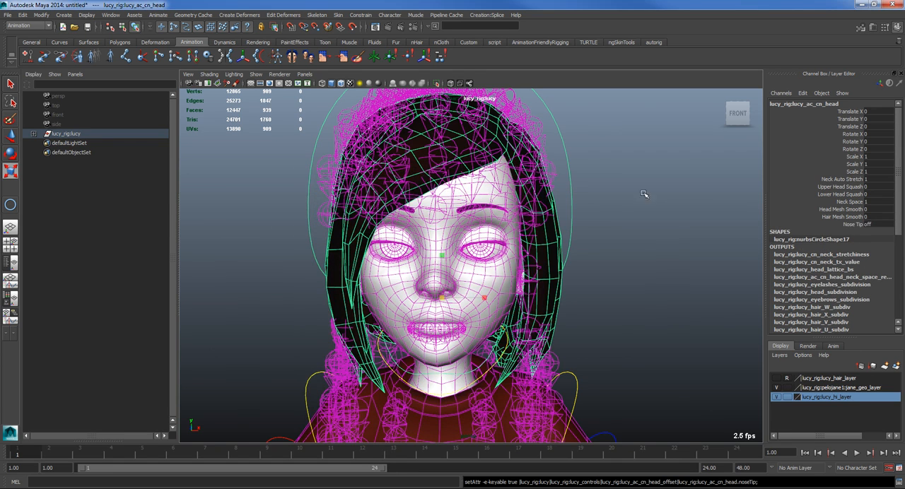
Step: Open the Connection Editor with lucy_ac_cn_head as the output object and noseTip_cnt as the input object
{"action": "key", "text": "ctrl+z"}
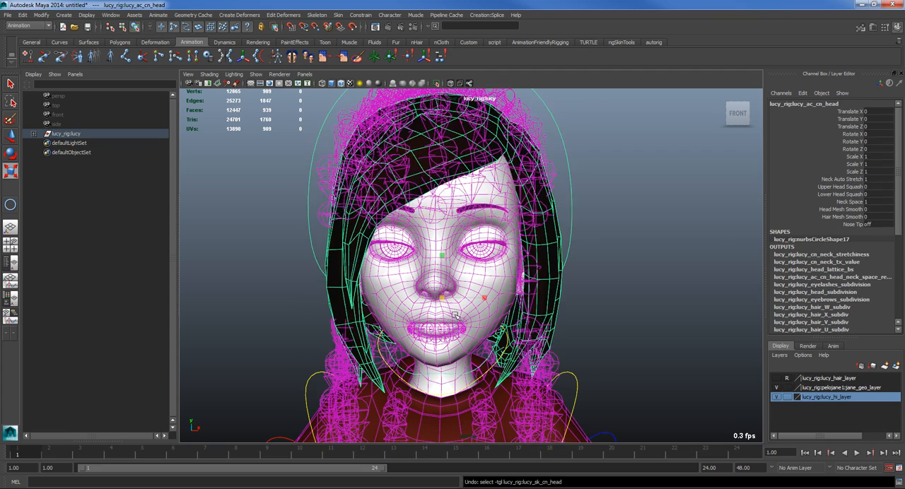
{"action": "left_click_drag", "start_coordinate": [456, 316], "coordinate": [299, 323], "text": "alt"}
{"action": "left_click", "coordinate": [284, 286], "text": "shift"}
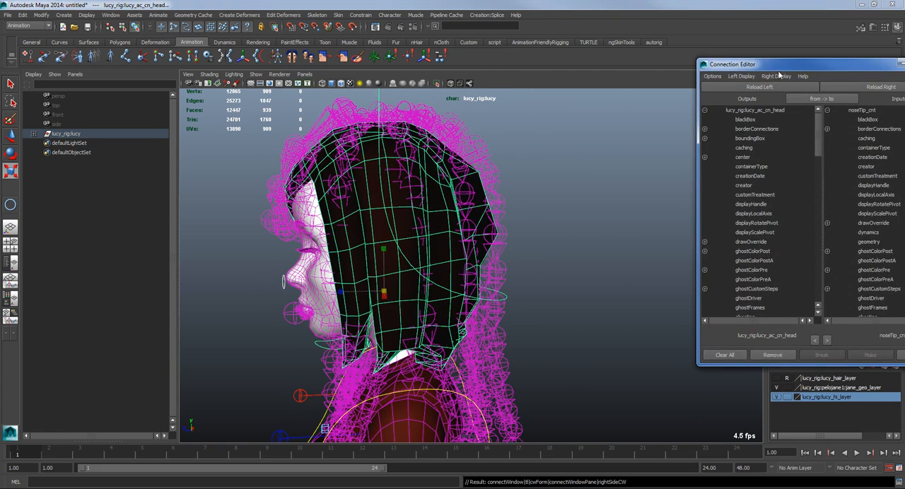
{"action": "left_click_drag", "start_coordinate": [771, 68], "coordinate": [536, 70]}
Step: Connect the head control's noseTip attribute to the visibility of noseTip_cnt and close the Connection Editor
{"action": "scroll", "coordinate": [531, 178], "scroll_direction": "down", "scroll_amount": 7}
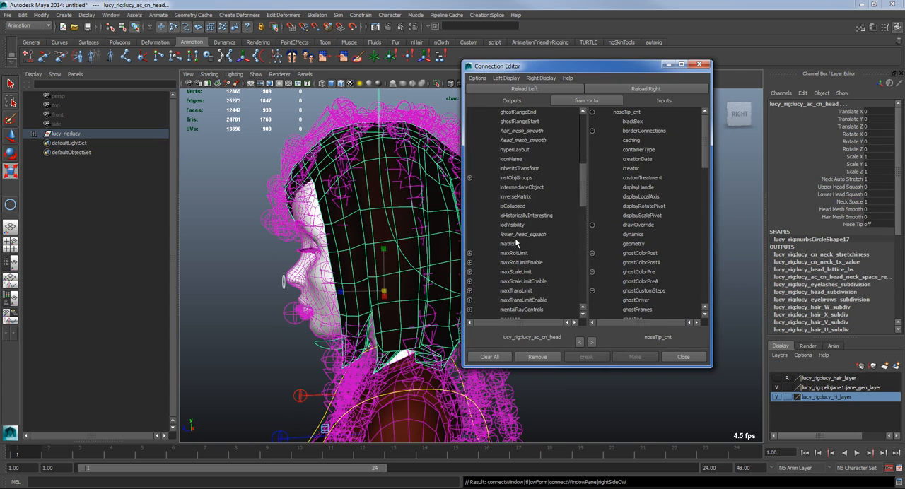
{"action": "scroll", "coordinate": [515, 242], "scroll_direction": "down", "scroll_amount": 3}
{"action": "scroll", "coordinate": [513, 165], "scroll_direction": "down", "scroll_amount": 3}
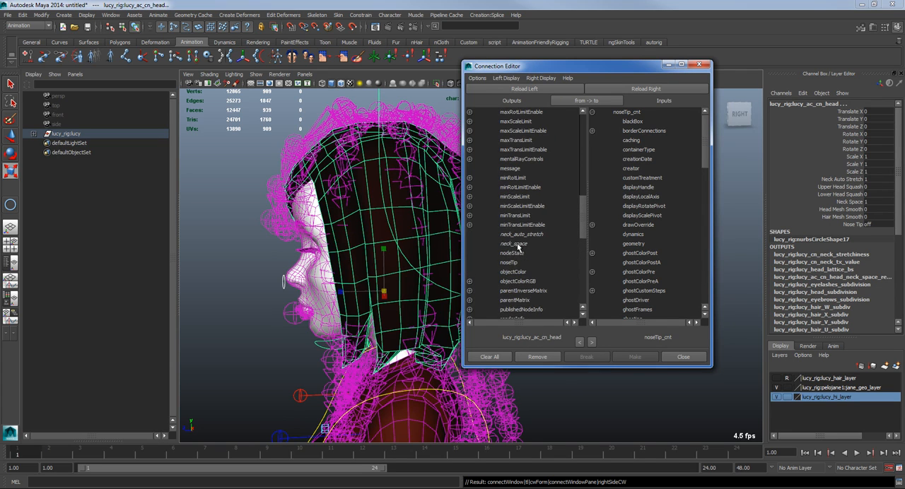
{"action": "left_click", "coordinate": [509, 263]}
{"action": "scroll", "coordinate": [644, 263], "scroll_direction": "down", "scroll_amount": 10}
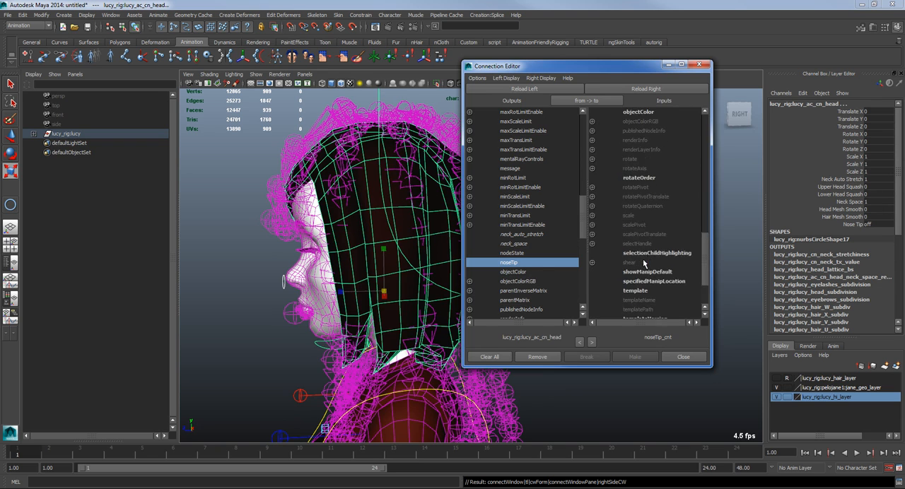
{"action": "scroll", "coordinate": [643, 263], "scroll_direction": "down", "scroll_amount": 3}
{"action": "left_click", "coordinate": [641, 311]}
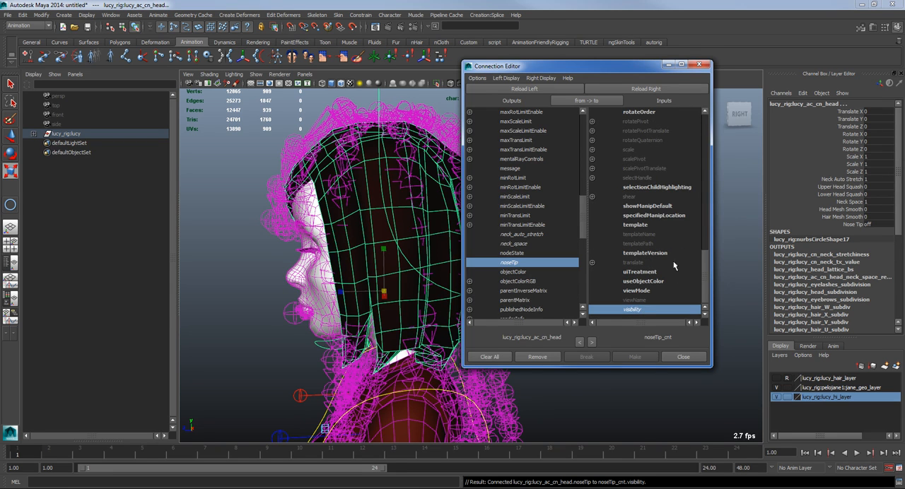
{"action": "left_click", "coordinate": [698, 64]}
Step: Turn on the head control's Nose Tip attribute to show the nose control, then deselect everything and view the character
{"action": "left_click_drag", "start_coordinate": [558, 256], "coordinate": [640, 249], "text": "alt"}
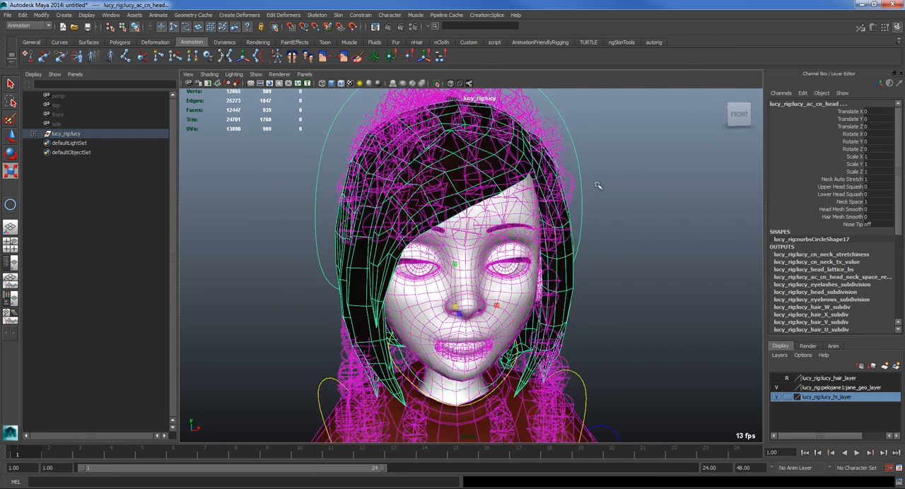
{"action": "left_click", "coordinate": [869, 225]}
{"action": "left_click", "coordinate": [627, 331]}
{"action": "left_click_drag", "start_coordinate": [638, 338], "coordinate": [586, 338], "text": "alt"}
{"action": "right_click_drag", "start_coordinate": [588, 338], "coordinate": [401, 371], "text": "alt"}
{"action": "left_click_drag", "start_coordinate": [402, 372], "coordinate": [450, 372], "text": "alt"}
{"action": "right_click_drag", "start_coordinate": [451, 372], "coordinate": [416, 348], "text": "alt"}
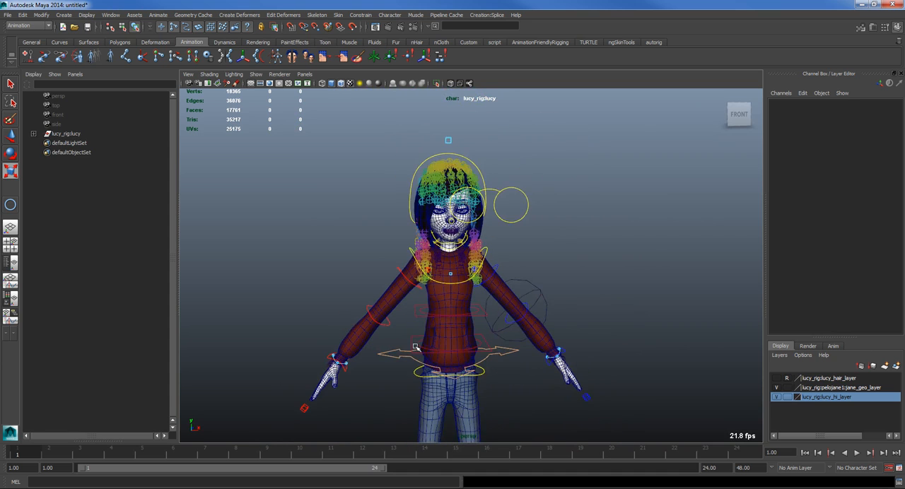